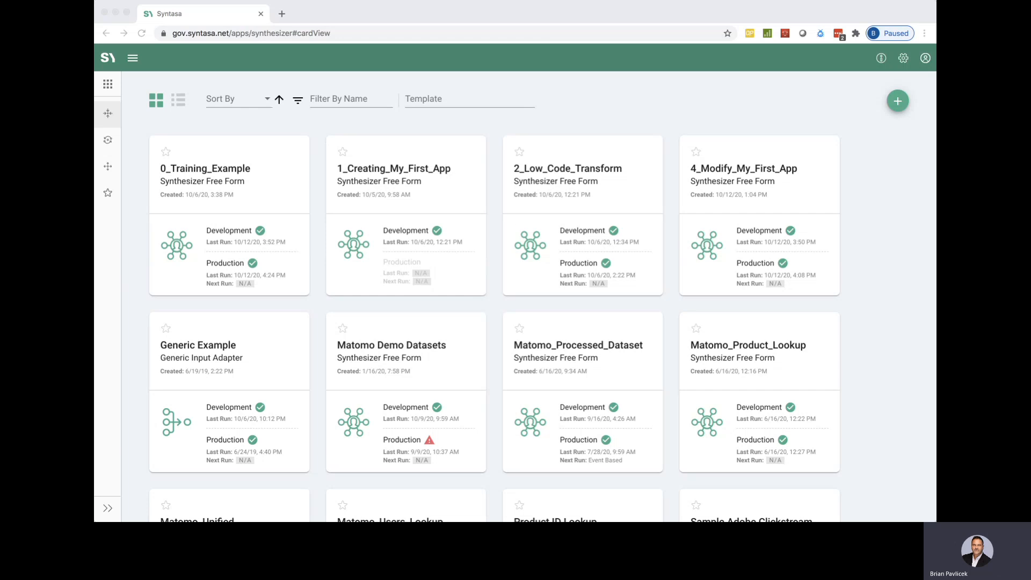
# Open the 4_Modify_My_First_App application's development workflow and turn on interactive mode.
pyautogui.click(762, 109)
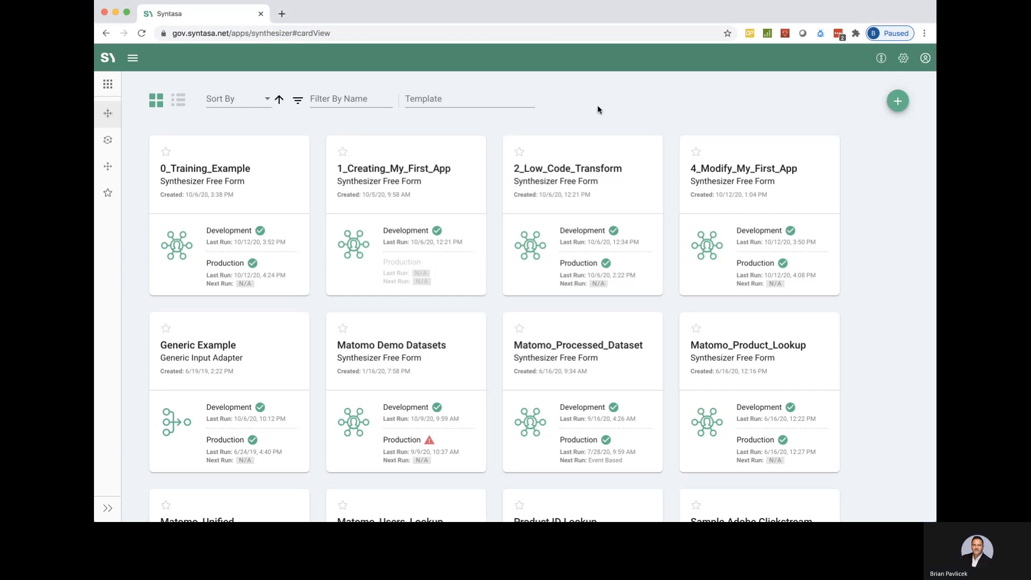
pyautogui.click(759, 192)
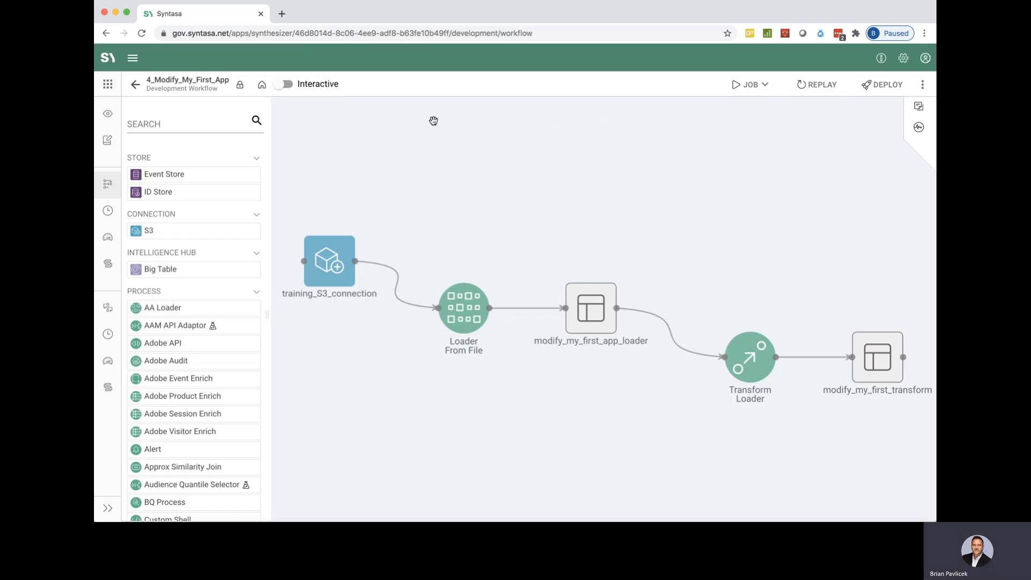
pyautogui.click(290, 84)
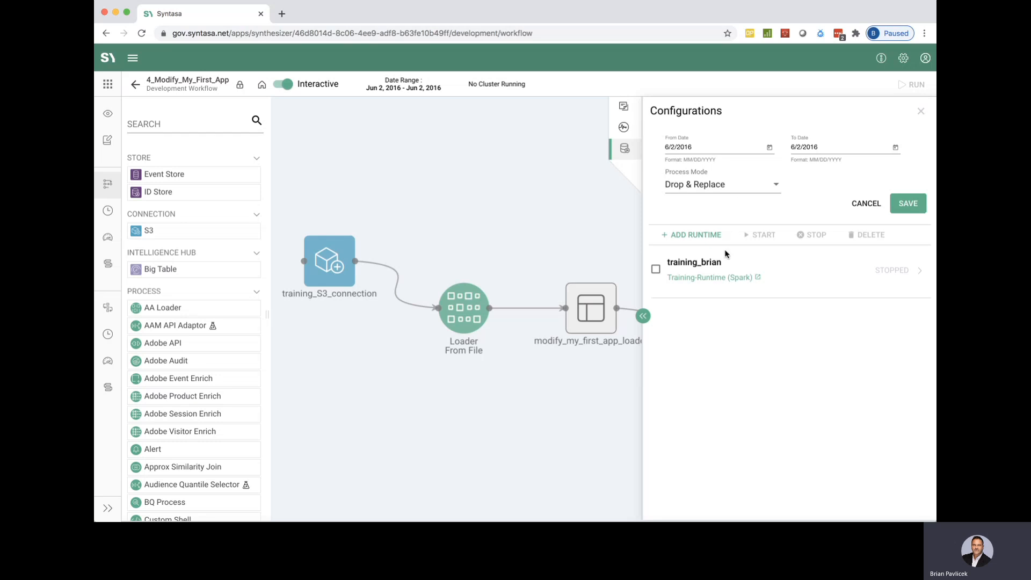
# Start the existing Training-Runtime (Spark) runtime for the interactive session and close the configurations.
pyautogui.click(656, 270)
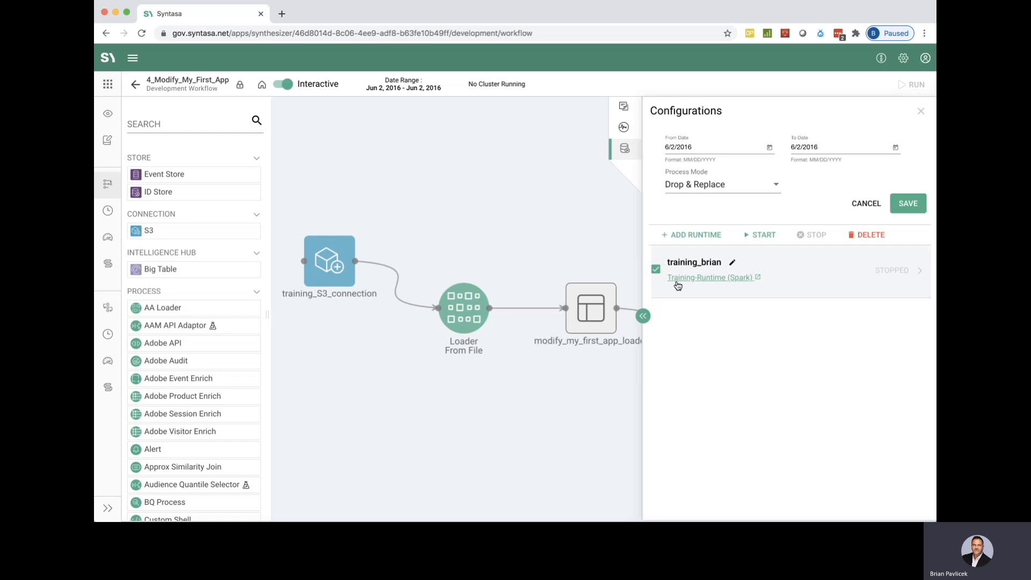
pyautogui.click(764, 236)
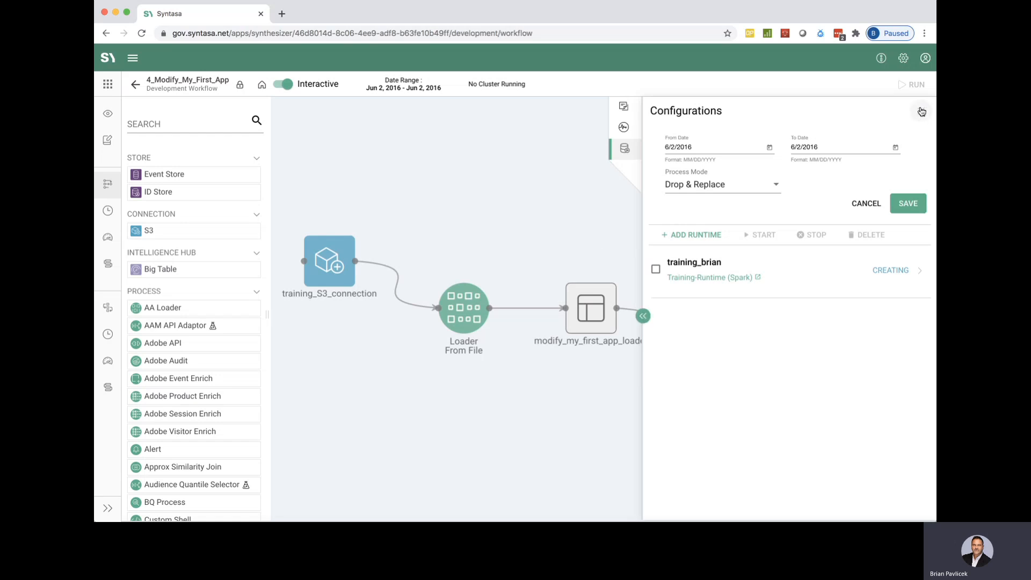
pyautogui.click(921, 113)
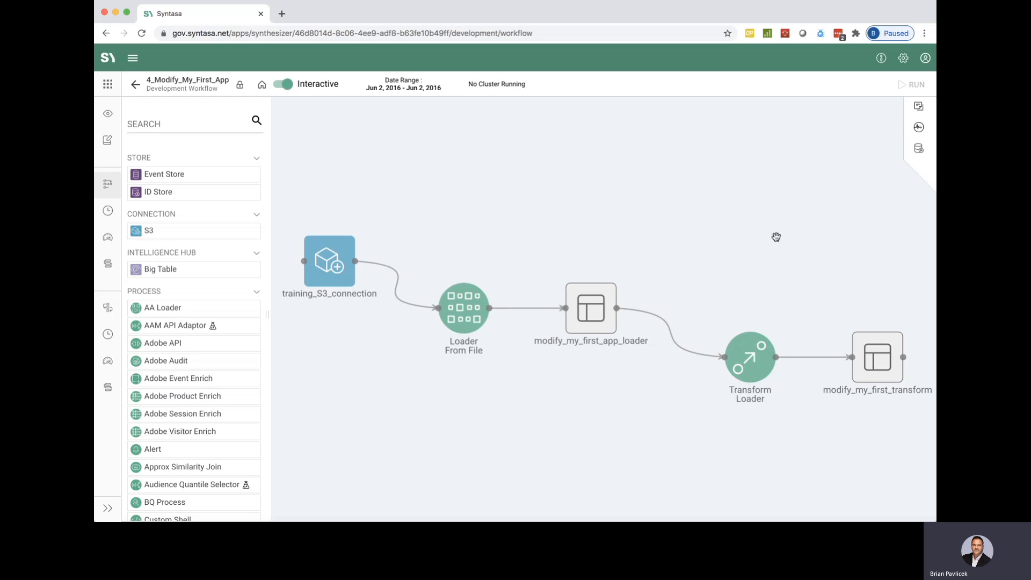
# Preview the data of the modify_my_first_transform dataset across all its columns, then close the dataset details.
pyautogui.click(879, 367)
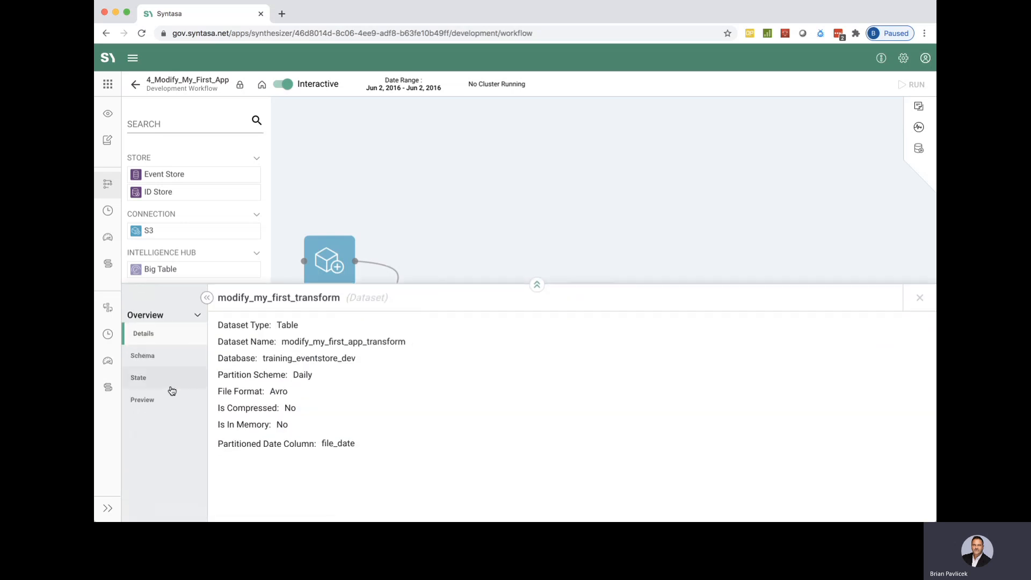
pyautogui.click(154, 399)
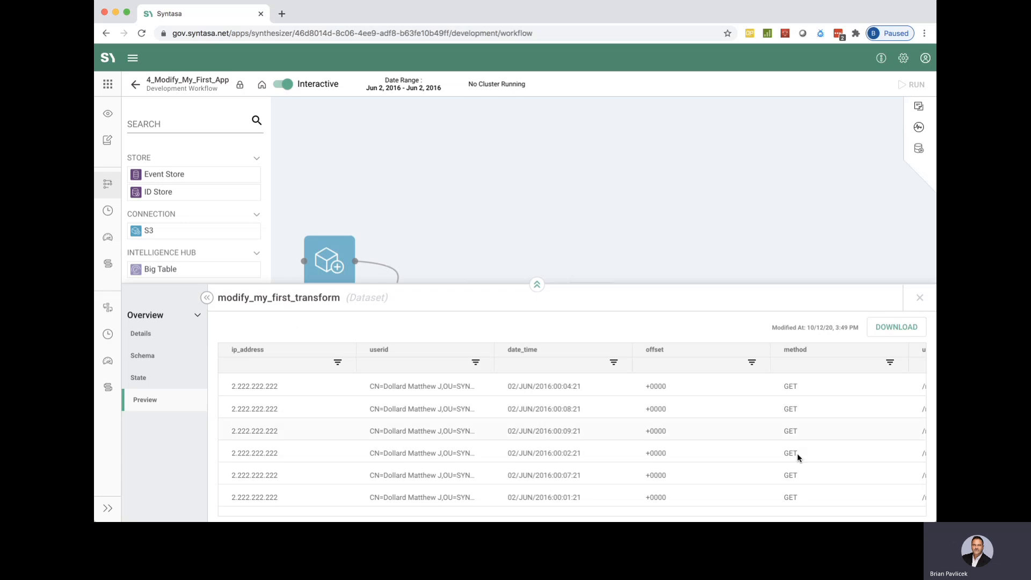
pyautogui.hscroll(10, 849, 454)
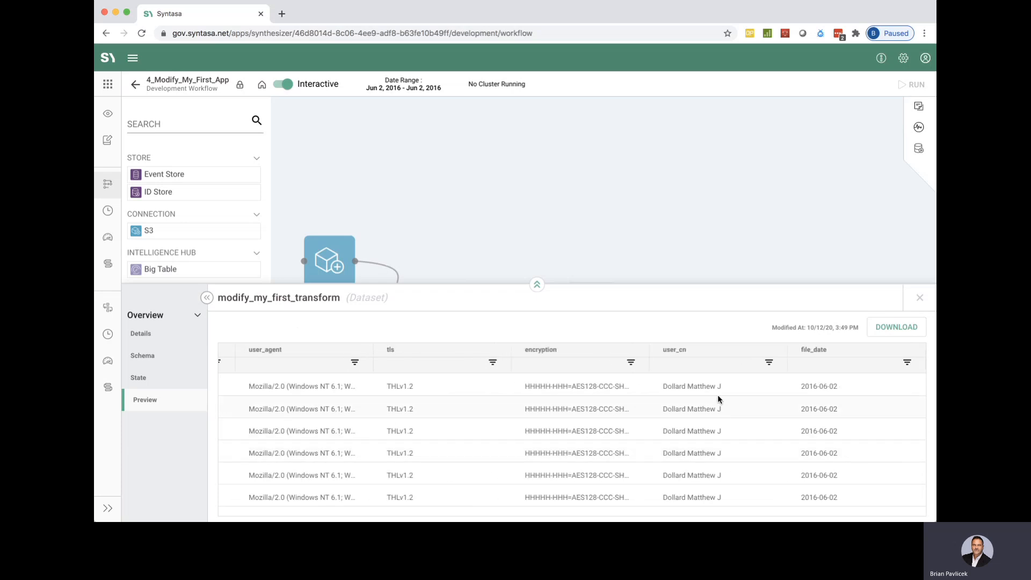
pyautogui.hscroll(-8, 702, 451)
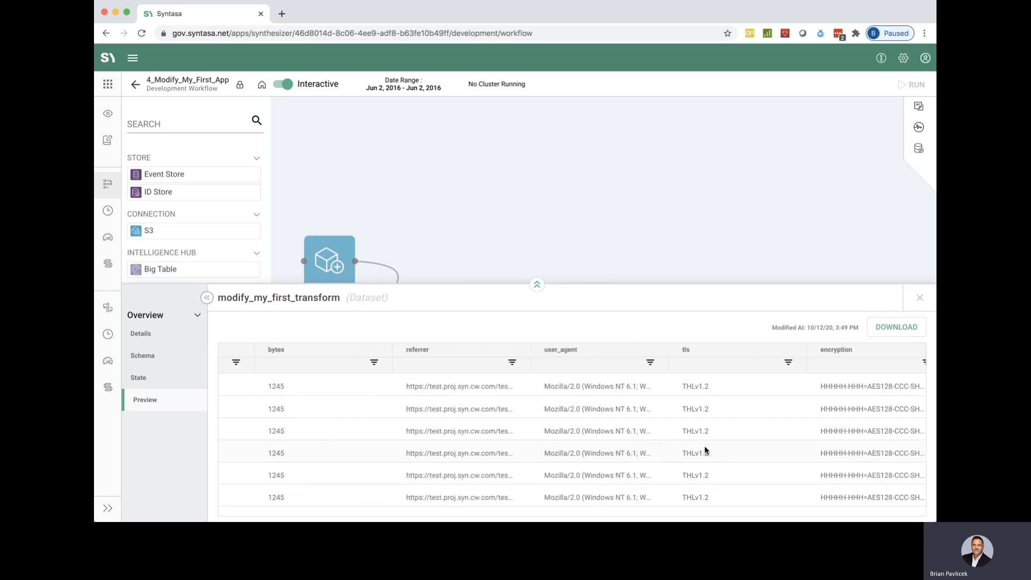
pyautogui.hscroll(-4, 705, 450)
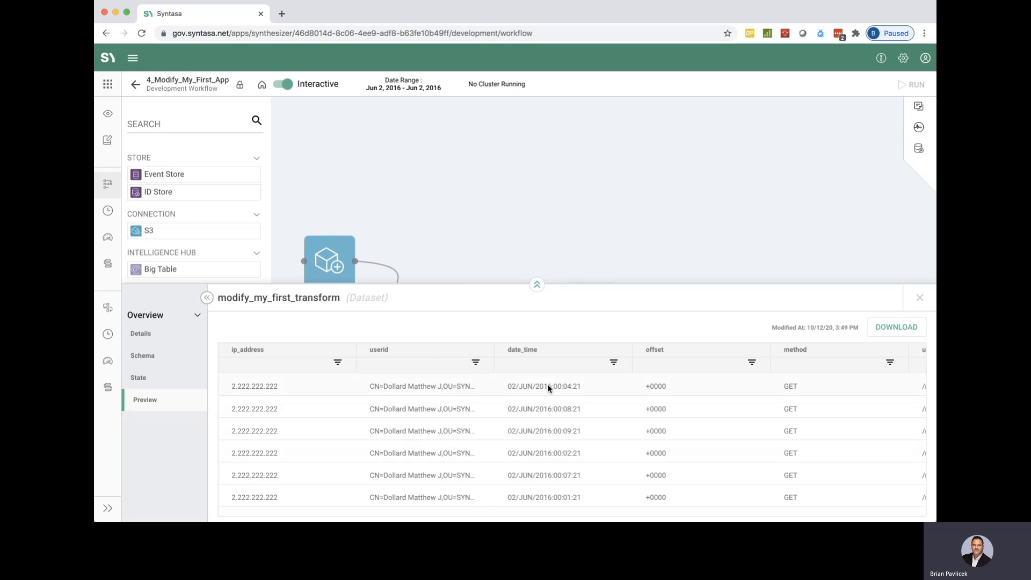
pyautogui.click(920, 298)
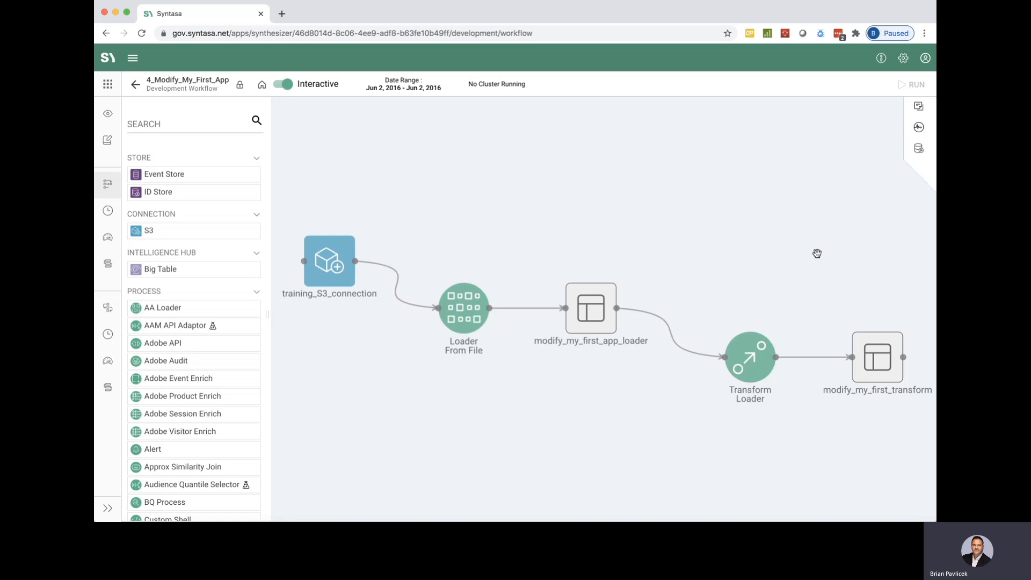
# Unlock the 4_Modify_My_First_App development workflow for editing.
pyautogui.scroll(-5, 817, 253)
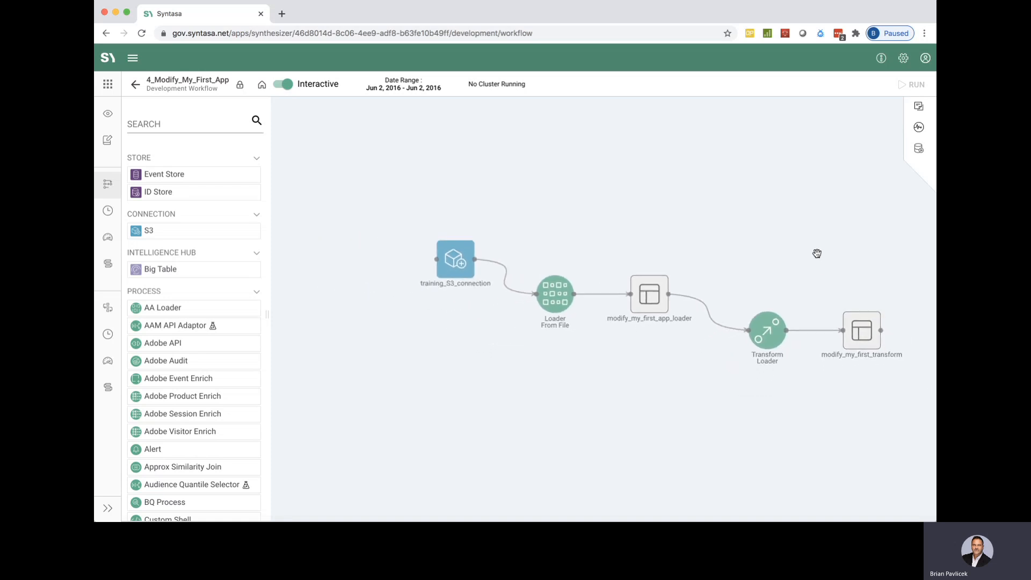
pyautogui.moveTo(817, 253); pyautogui.dragTo(646, 255)
pyautogui.scroll(-1, 665, 202)
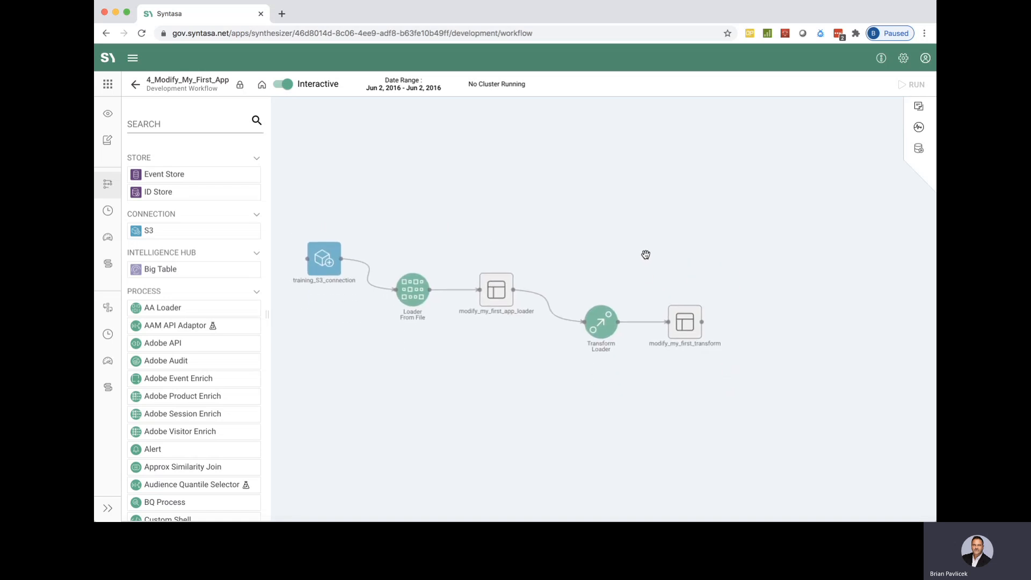
pyautogui.click(240, 86)
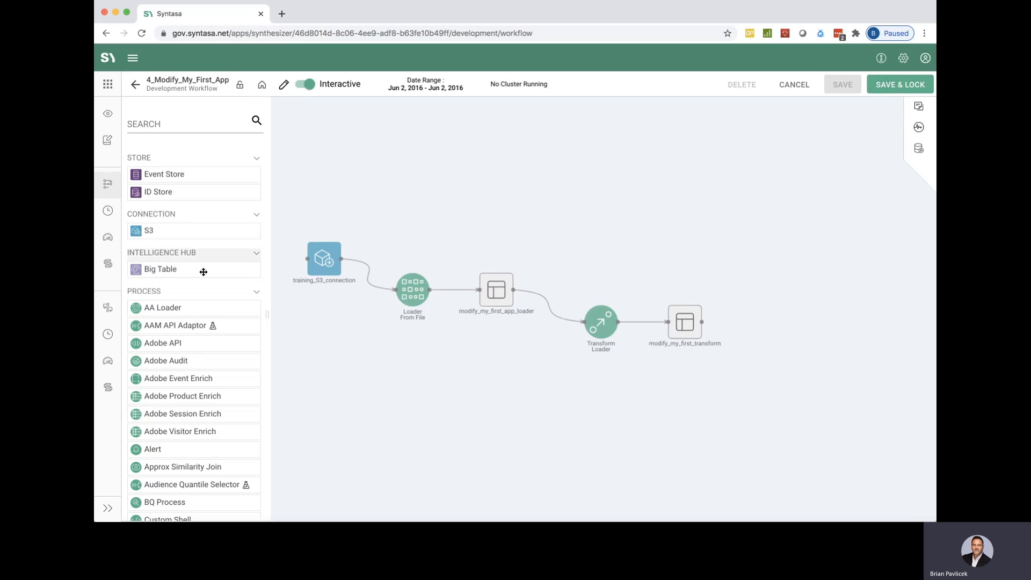
# Add a Transform process to the end of the workflow and connect the modify_my_first_transform dataset to its input.
pyautogui.scroll(-2, 182, 334)
pyautogui.scroll(-3, 182, 333)
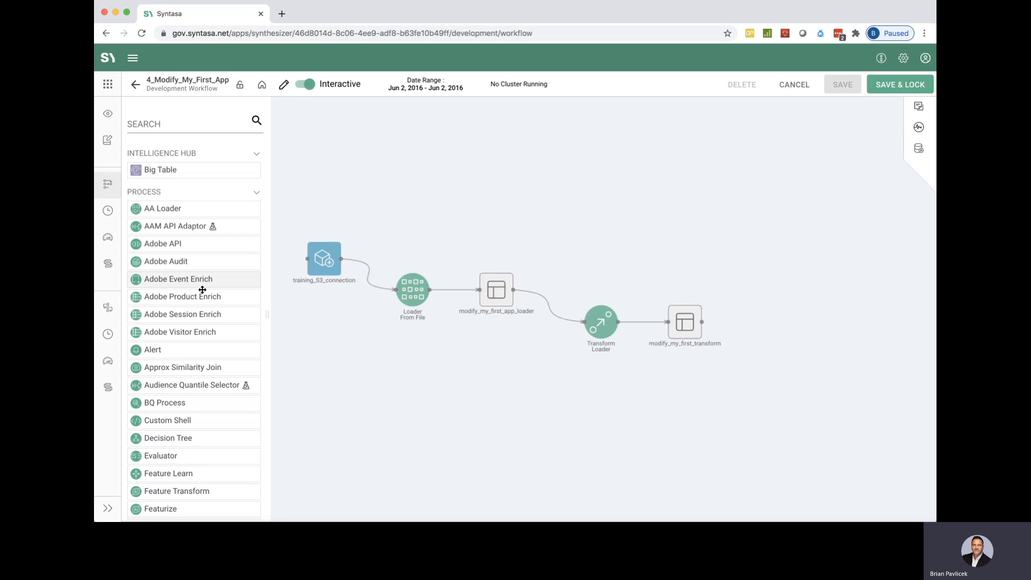
pyautogui.scroll(-8, 206, 319)
pyautogui.scroll(-18, 207, 319)
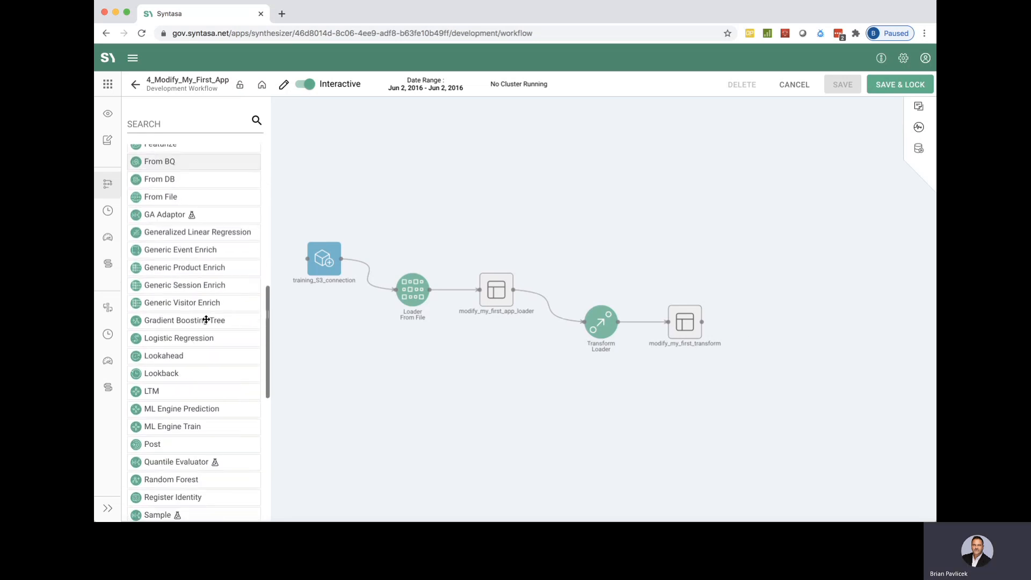
pyautogui.scroll(-4, 207, 319)
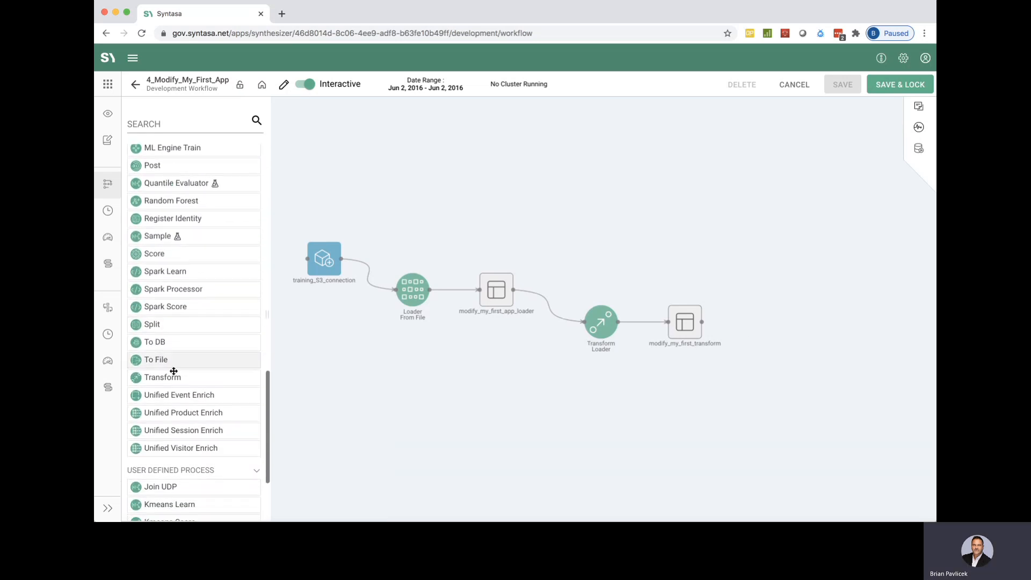
pyautogui.moveTo(162, 374); pyautogui.dragTo(796, 276)
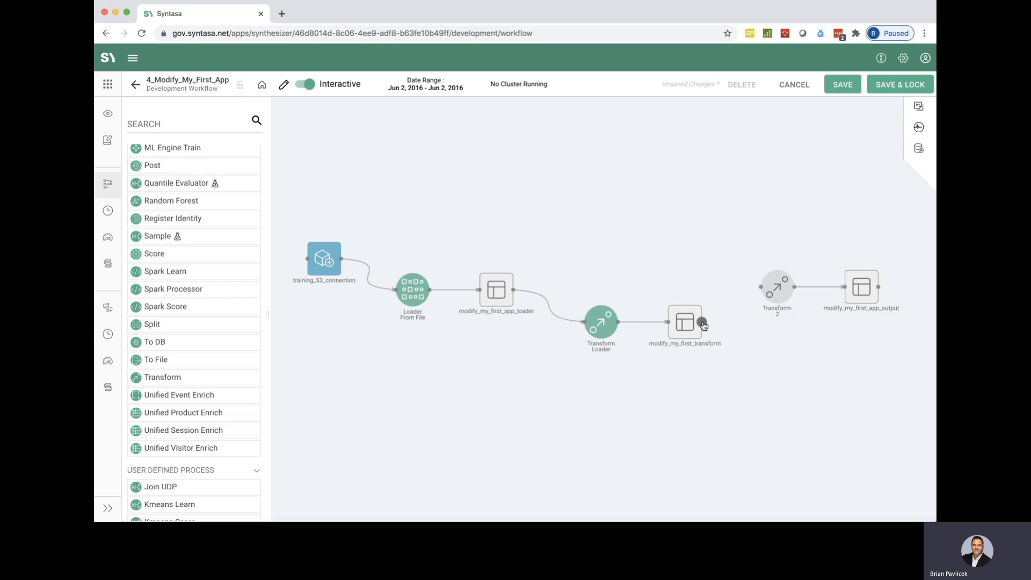
pyautogui.moveTo(703, 323); pyautogui.dragTo(764, 288)
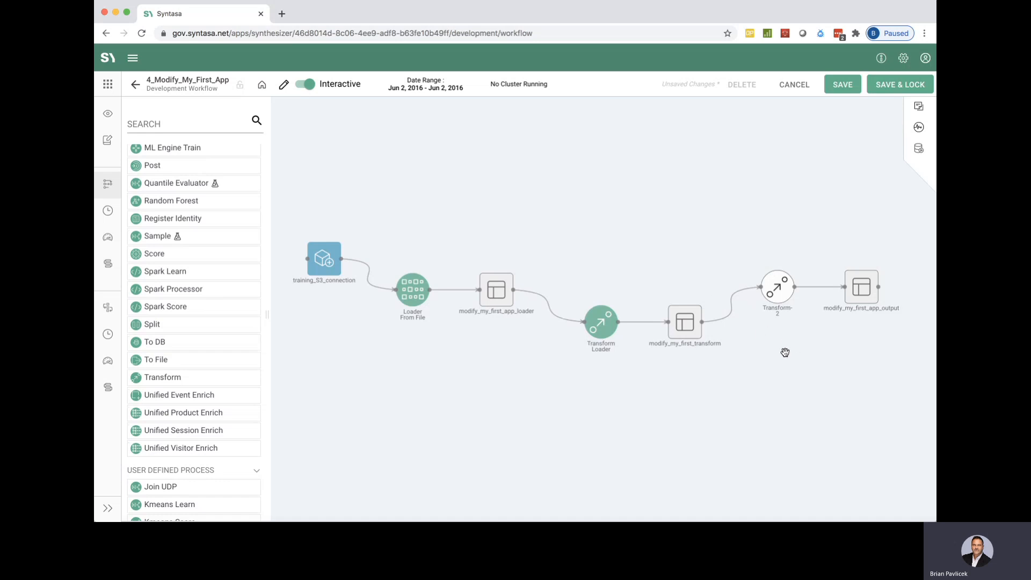
# Open the new Transform process in full height and review its run history, notes and configuration status.
pyautogui.click(781, 295)
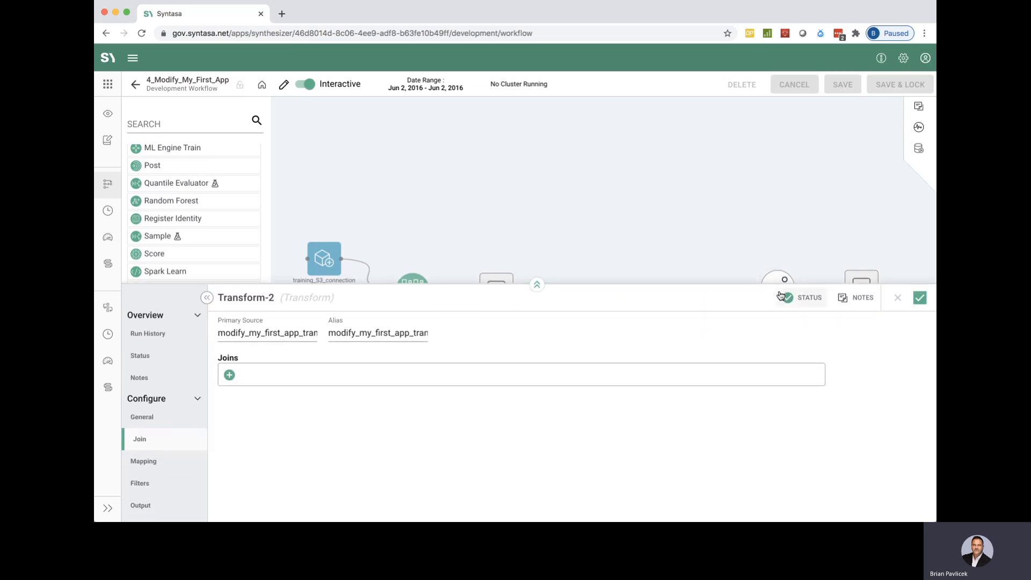
pyautogui.click(537, 285)
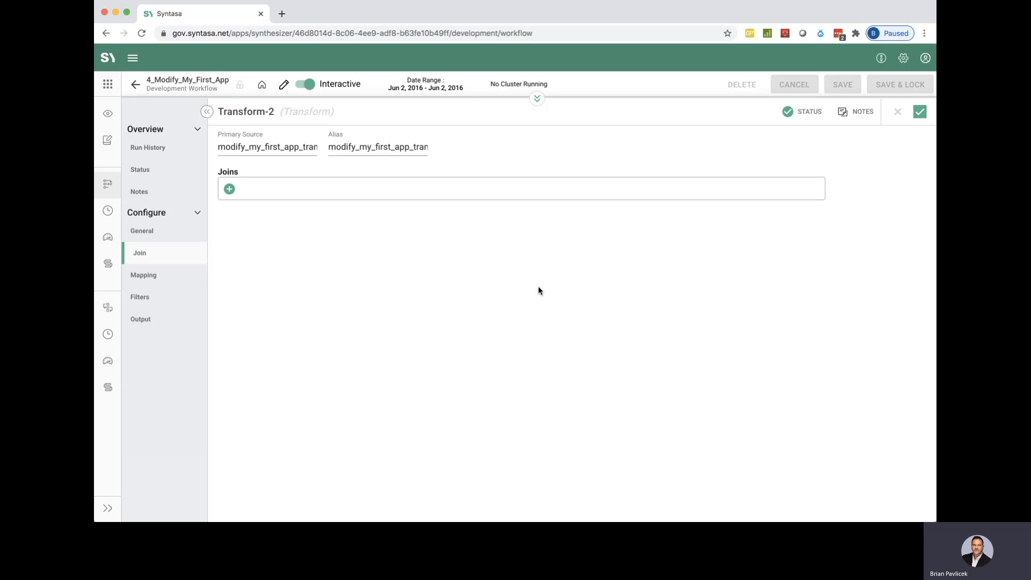
pyautogui.click(145, 150)
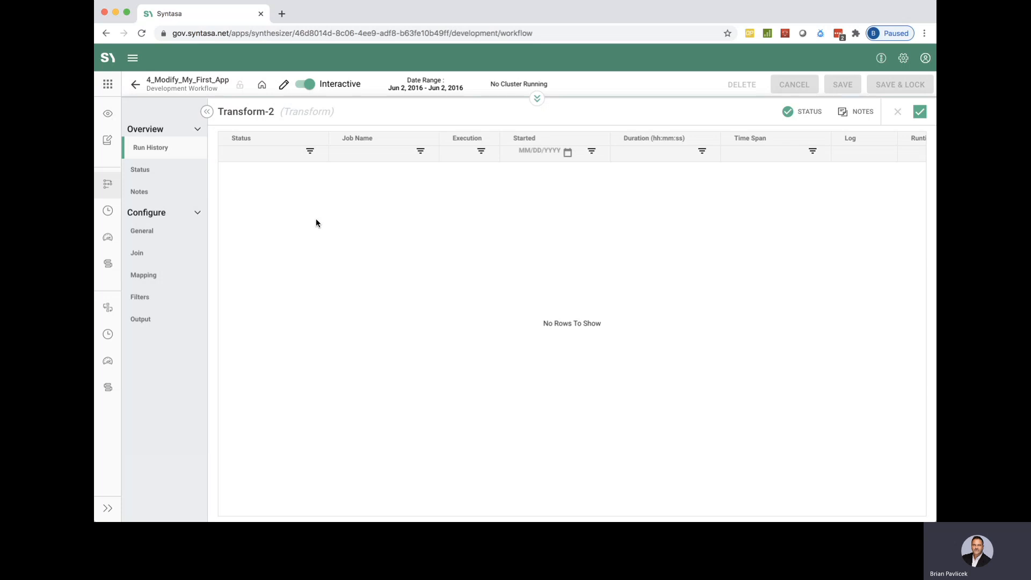
pyautogui.click(160, 175)
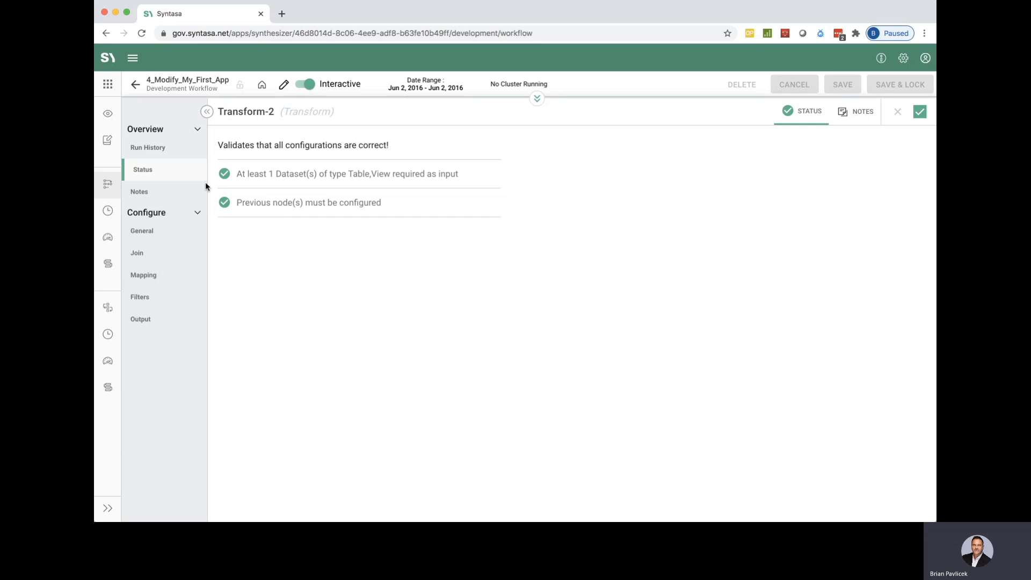
pyautogui.click(144, 192)
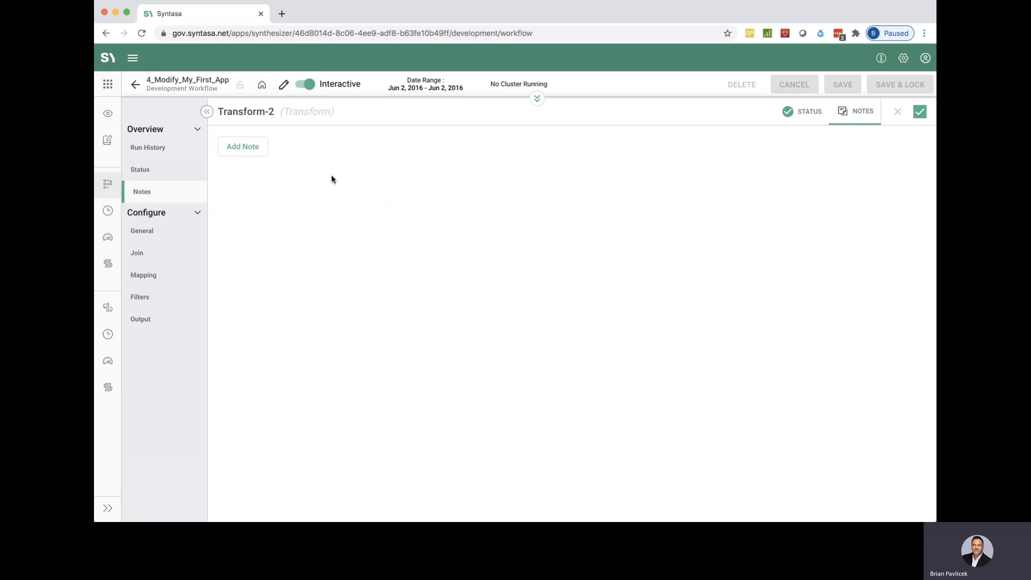
pyautogui.click(254, 147)
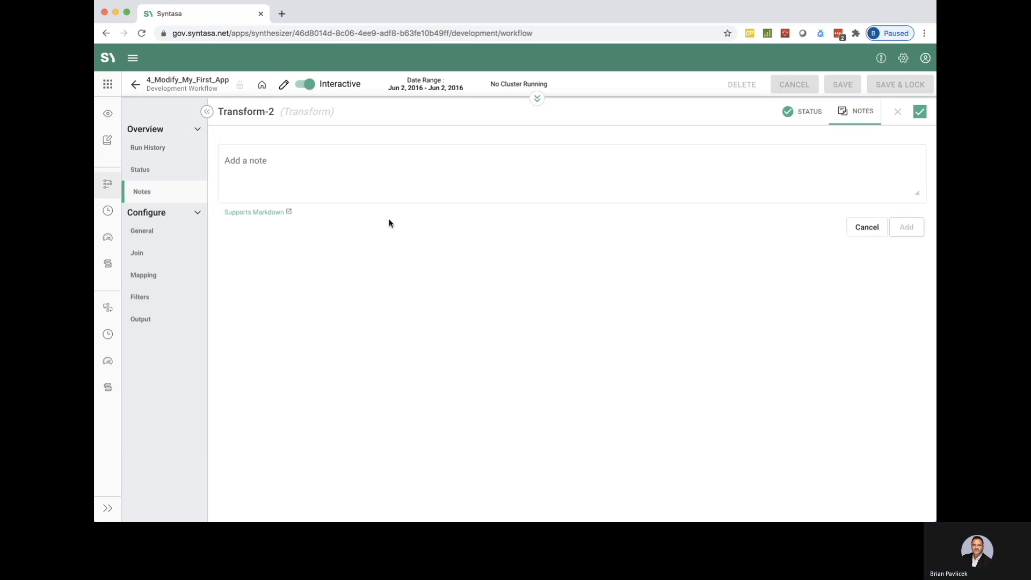
pyautogui.click(625, 264)
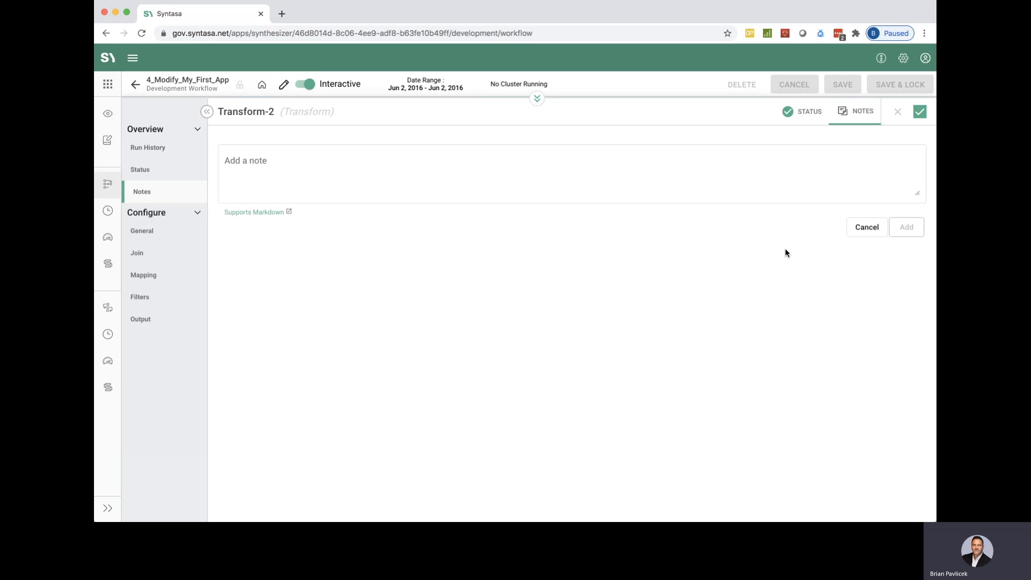
pyautogui.click(151, 175)
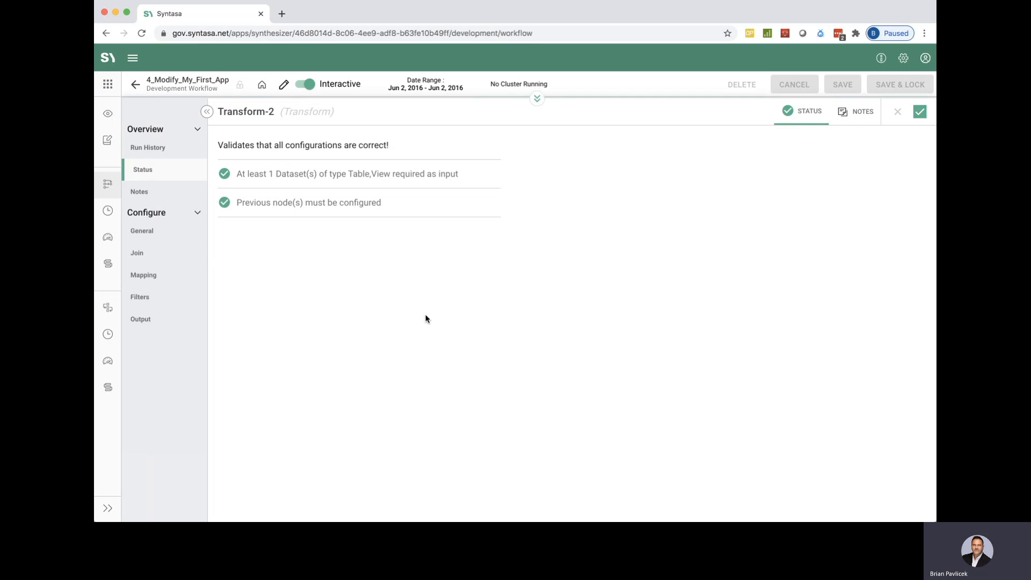
# Rename the new Transform process to "Second Transform" in its general configuration.
pyautogui.click(168, 231)
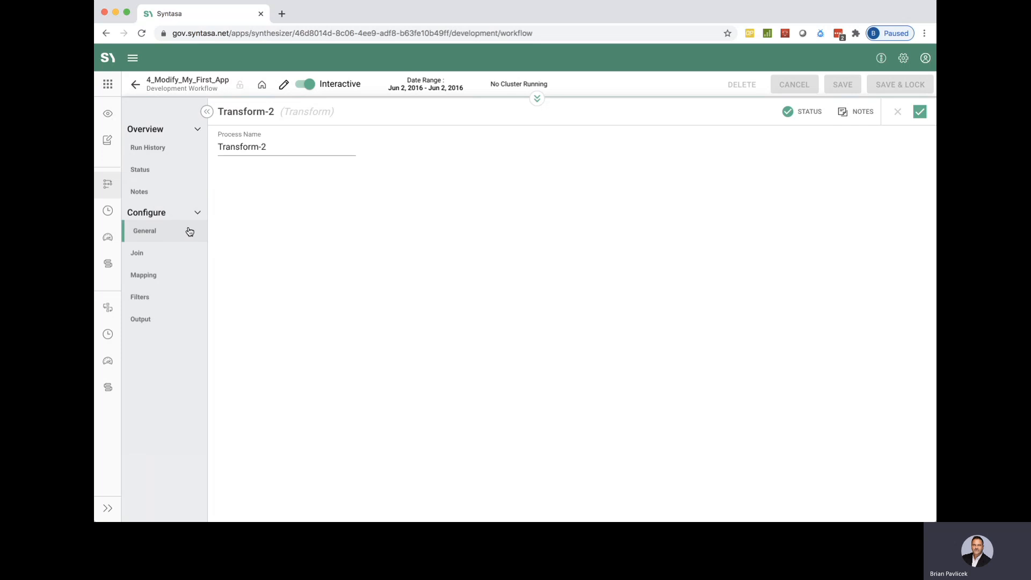
pyautogui.click(280, 150)
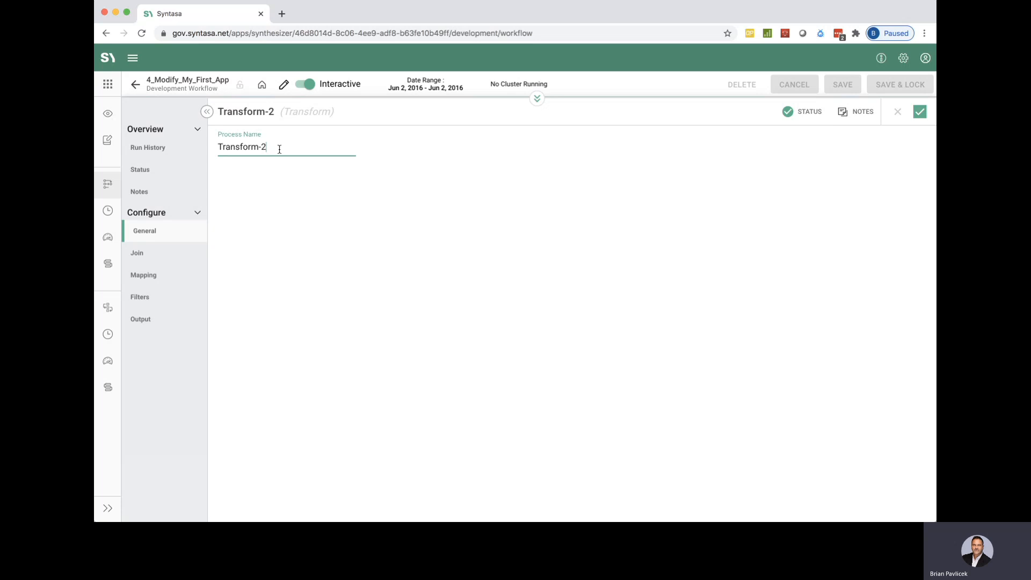
pyautogui.press('BackSpace')
pyautogui.press('BackSpace')
pyautogui.press('Home')
pyautogui.write('Secdon')
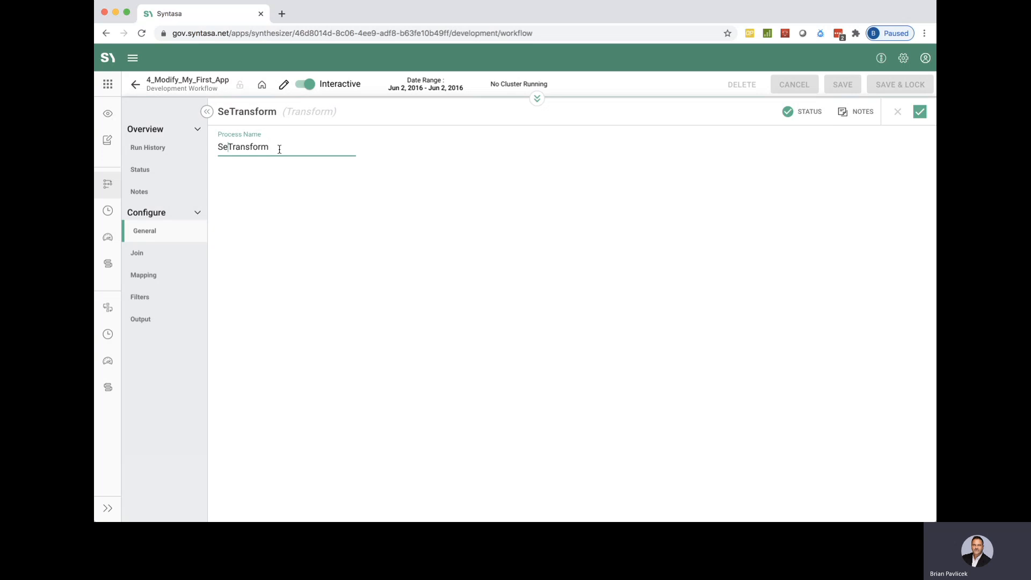
pyautogui.press('BackSpace')
pyautogui.press('BackSpace')
pyautogui.press('BackSpace')
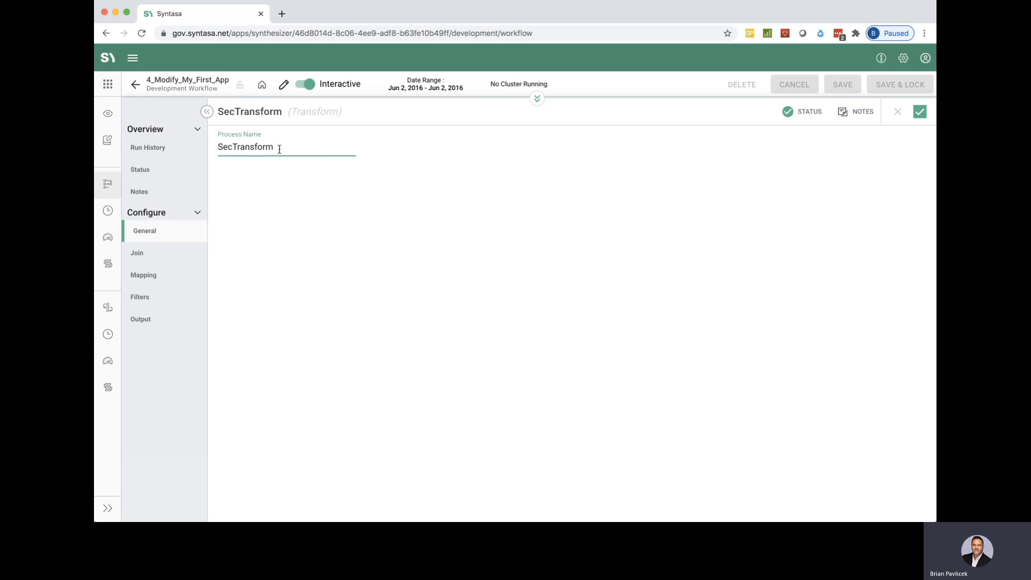
pyautogui.write('ond')
pyautogui.press('BackSpace')
pyautogui.press('BackSpace')
pyautogui.press('BackSpace')
pyautogui.write('ond')
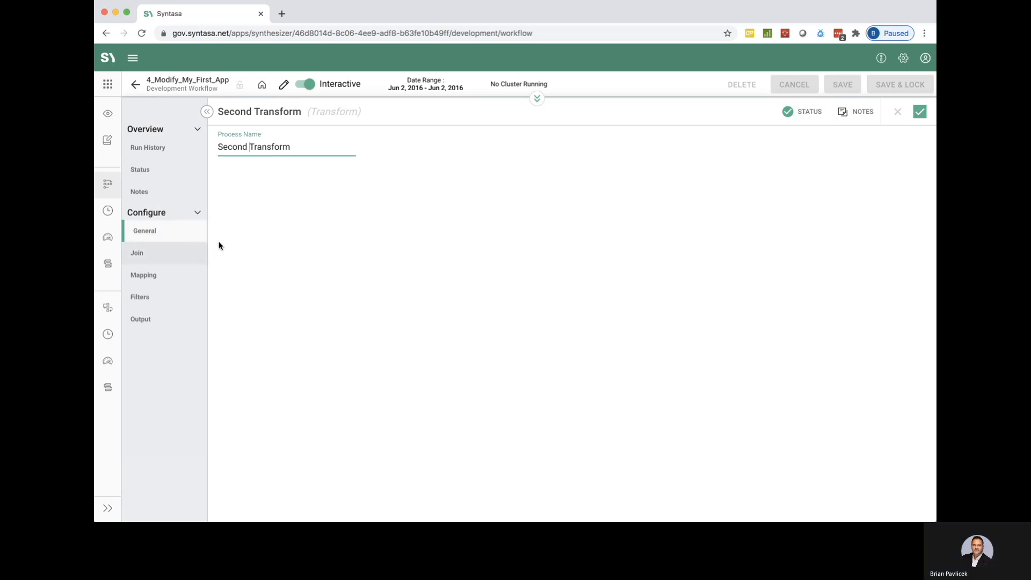
# Set the primary source's alias to second_transform in the process's join configuration.
pyautogui.click(165, 251)
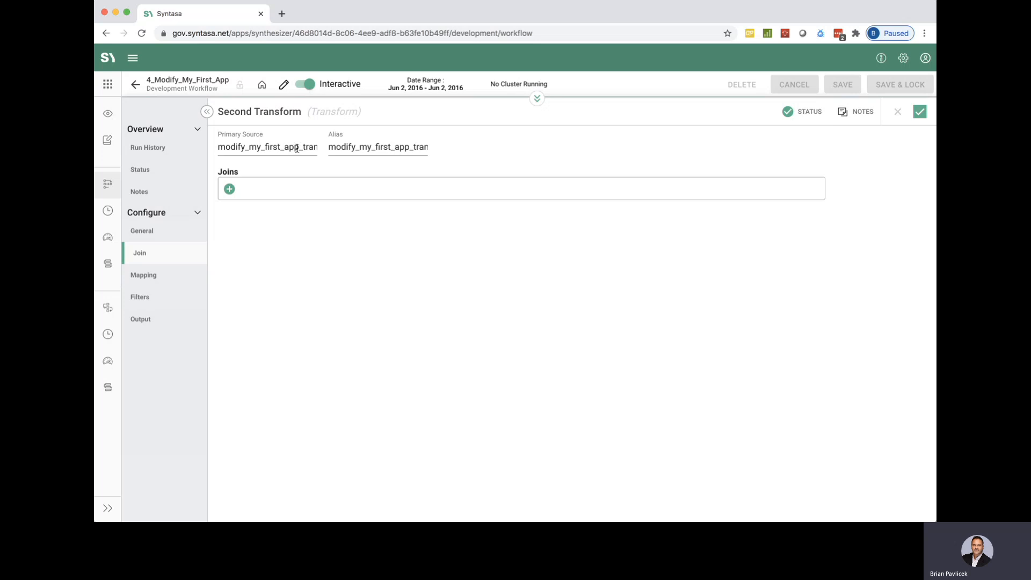
pyautogui.click(399, 148)
pyautogui.moveTo(409, 147); pyautogui.dragTo(329, 147)
pyautogui.write('second_transform')
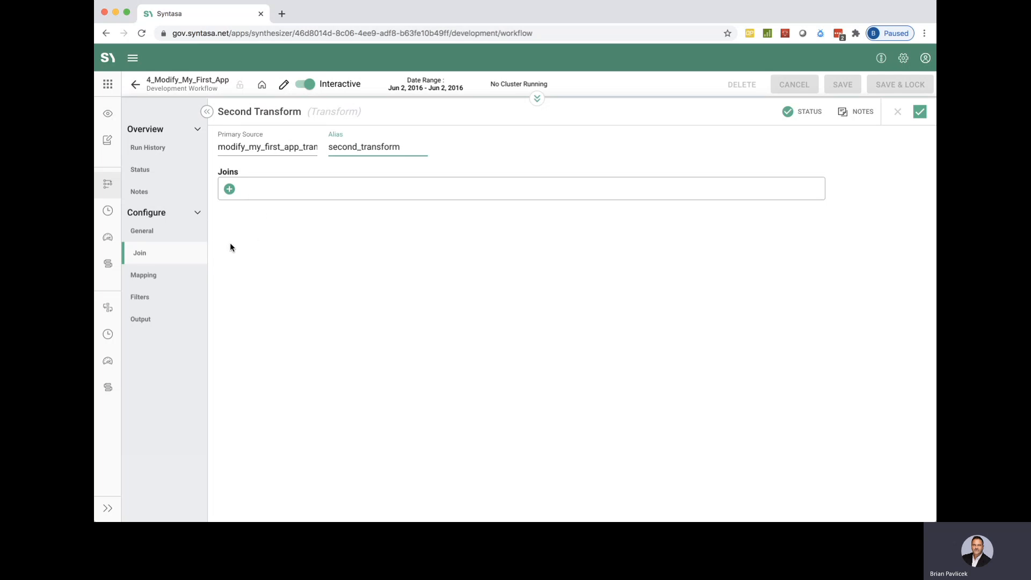
# Add all source fields to the Second Transform mapping and look through the mapped rows.
pyautogui.click(152, 275)
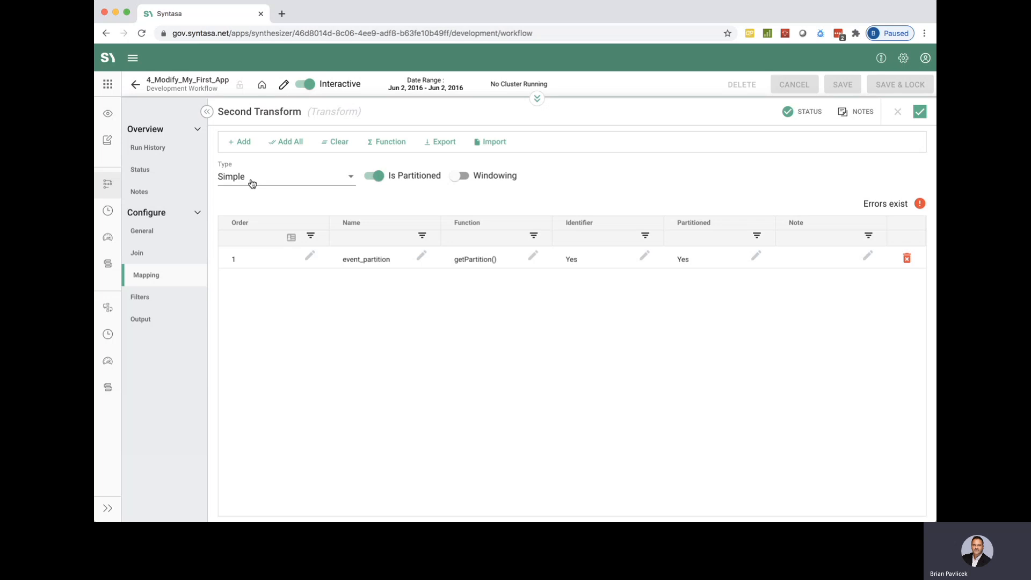
pyautogui.click(294, 143)
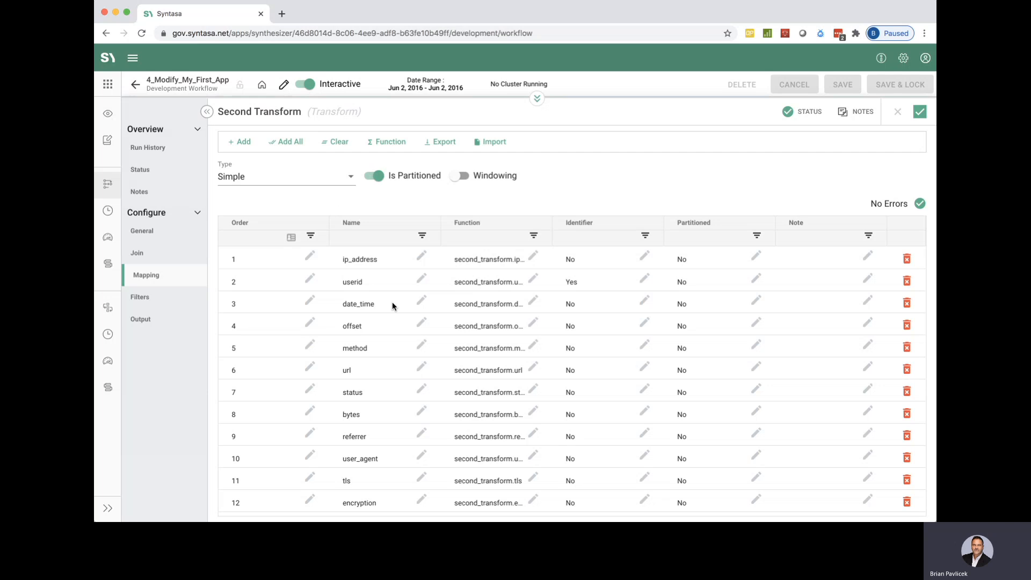
pyautogui.scroll(-2, 405, 366)
pyautogui.scroll(2, 405, 369)
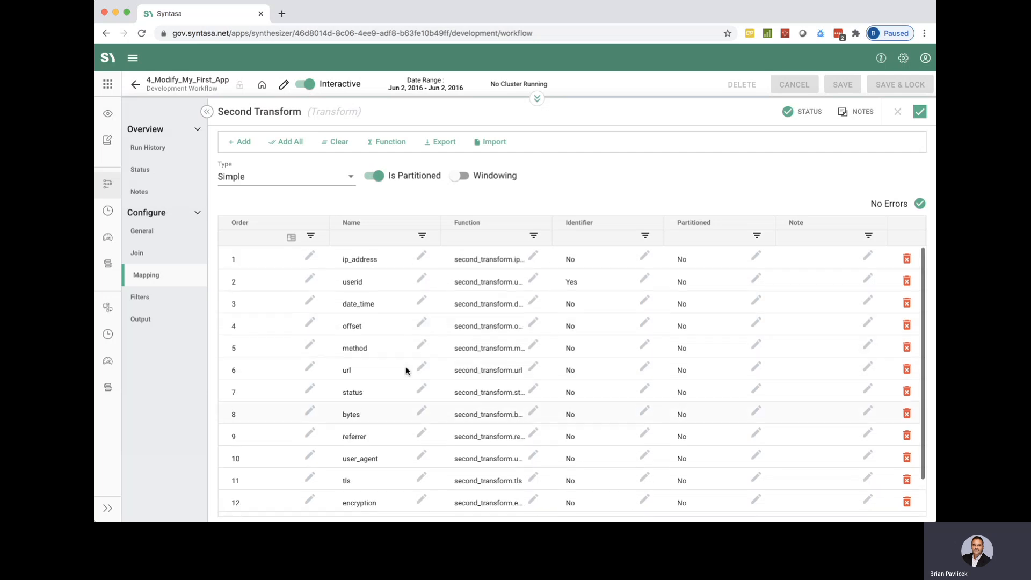
pyautogui.scroll(-2, 405, 370)
pyautogui.scroll(2, 405, 366)
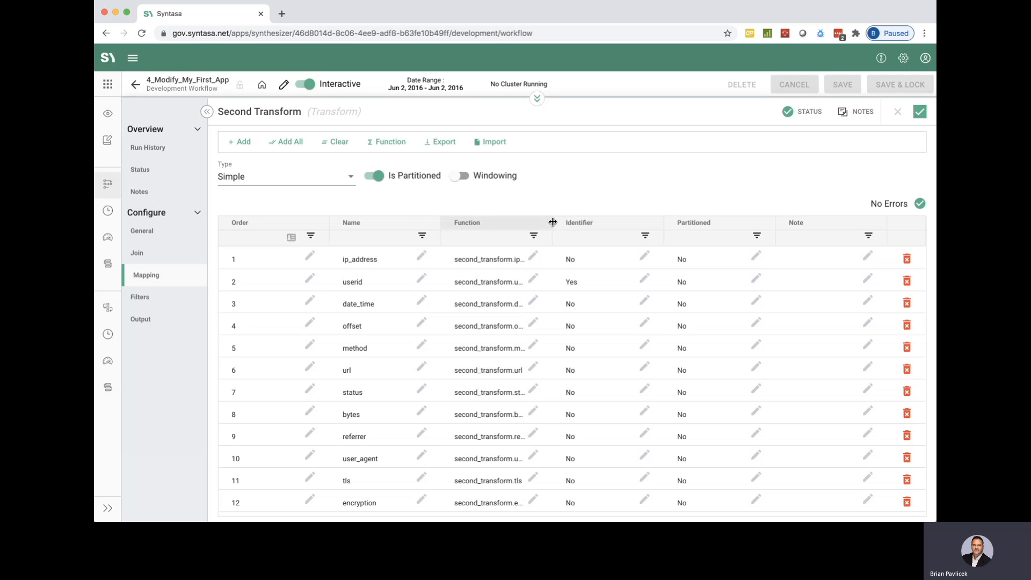
# Widen the mapping's Function column and check the field functions against the alias in the join configuration.
pyautogui.moveTo(553, 222); pyautogui.dragTo(618, 228)
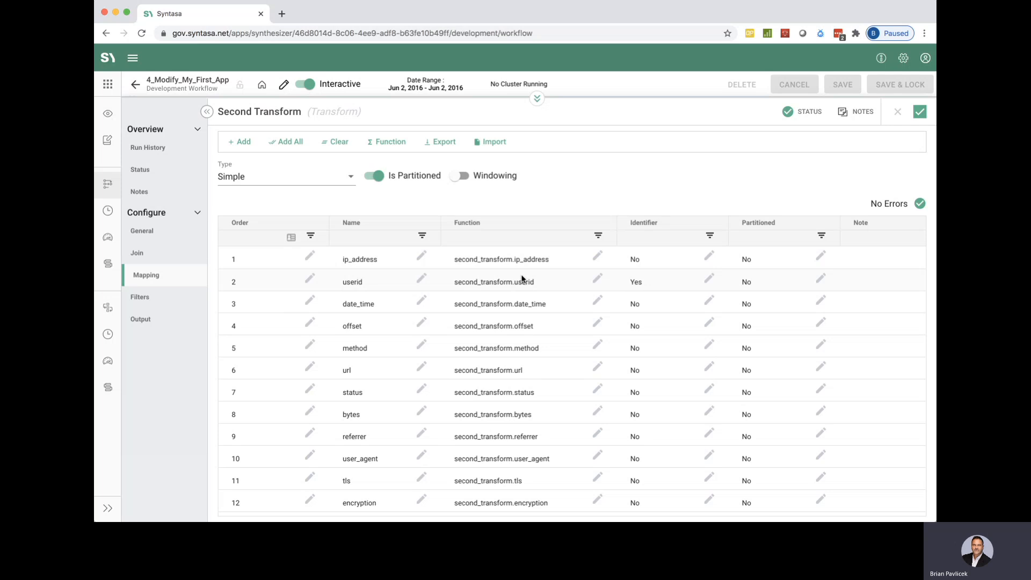
pyautogui.click(139, 252)
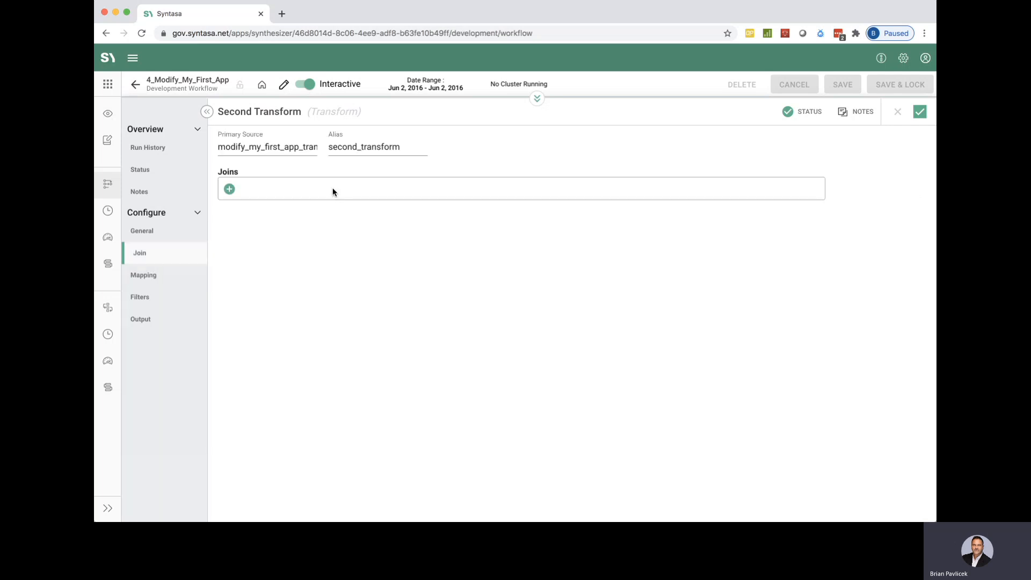
pyautogui.click(150, 279)
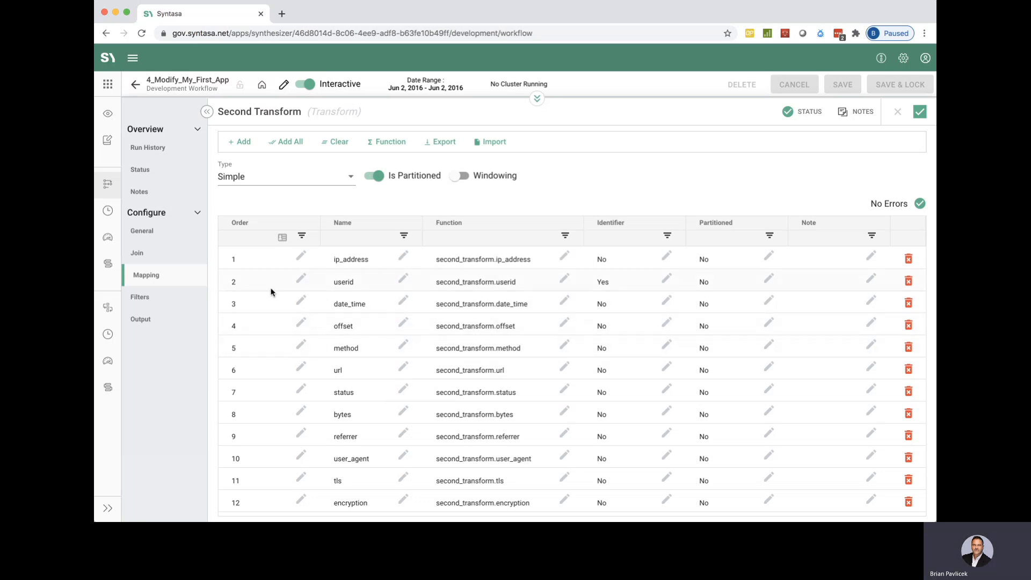
pyautogui.scroll(-2, 341, 263)
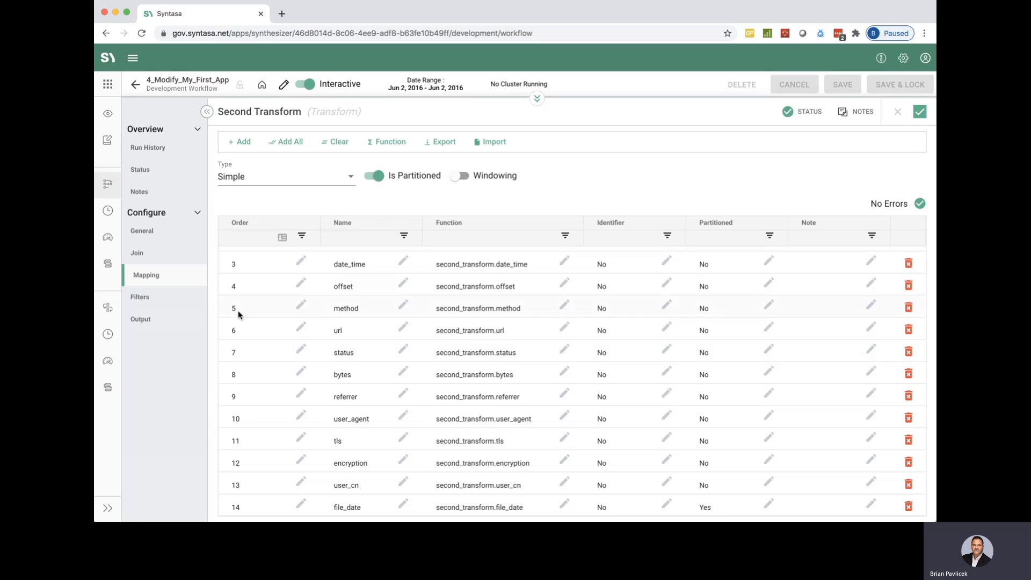
# Enable the where filter for Second Transform and add the condition second_transform.date_time != '' (empty string).
pyautogui.click(151, 298)
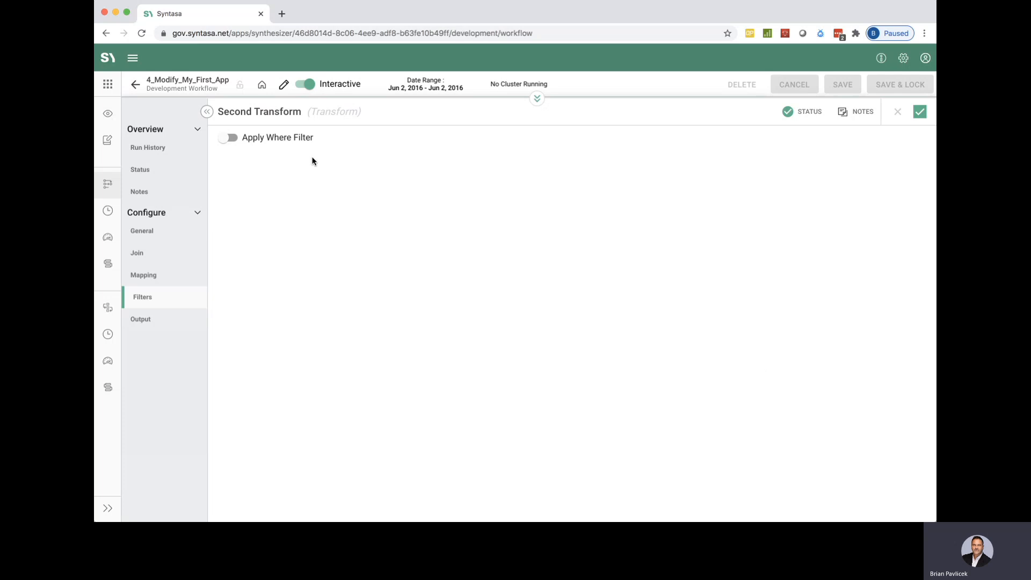
pyautogui.click(230, 138)
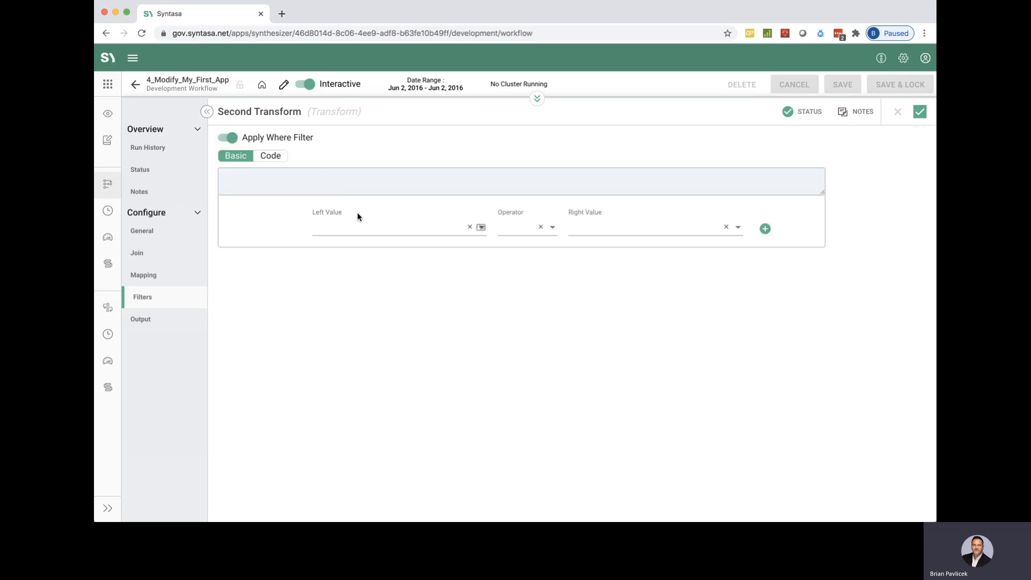
pyautogui.click(390, 226)
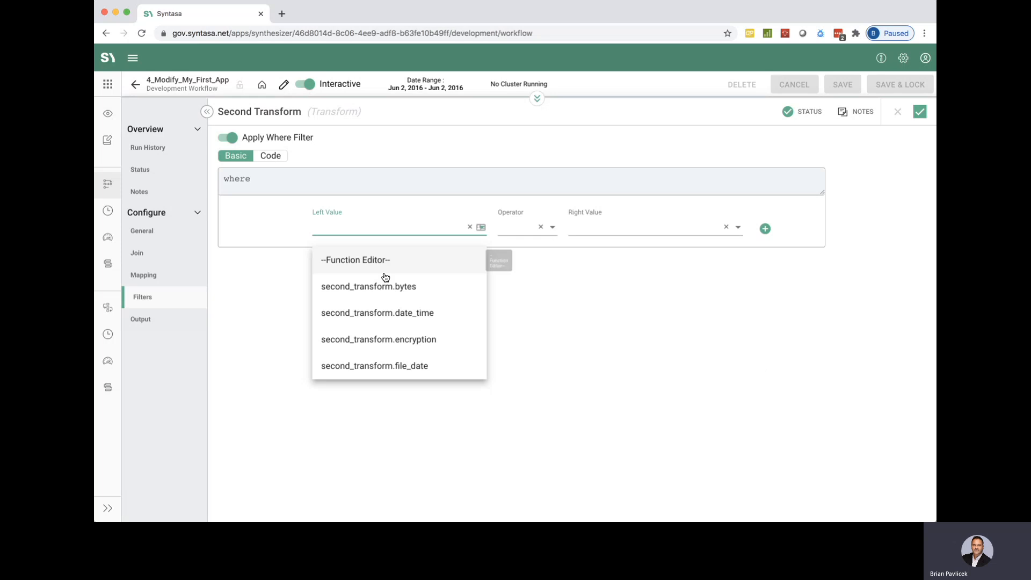
pyautogui.click(407, 318)
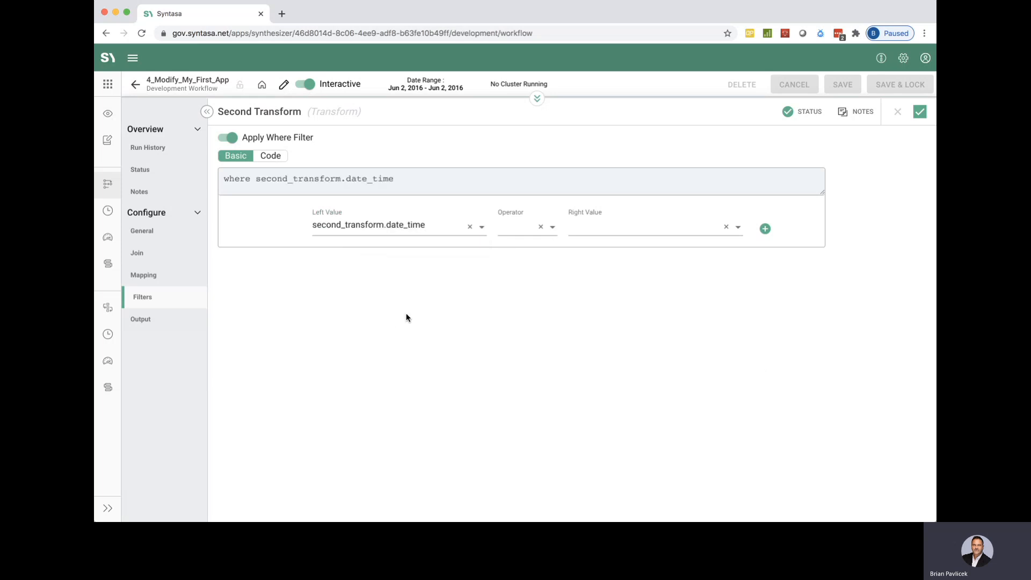
pyautogui.click(516, 226)
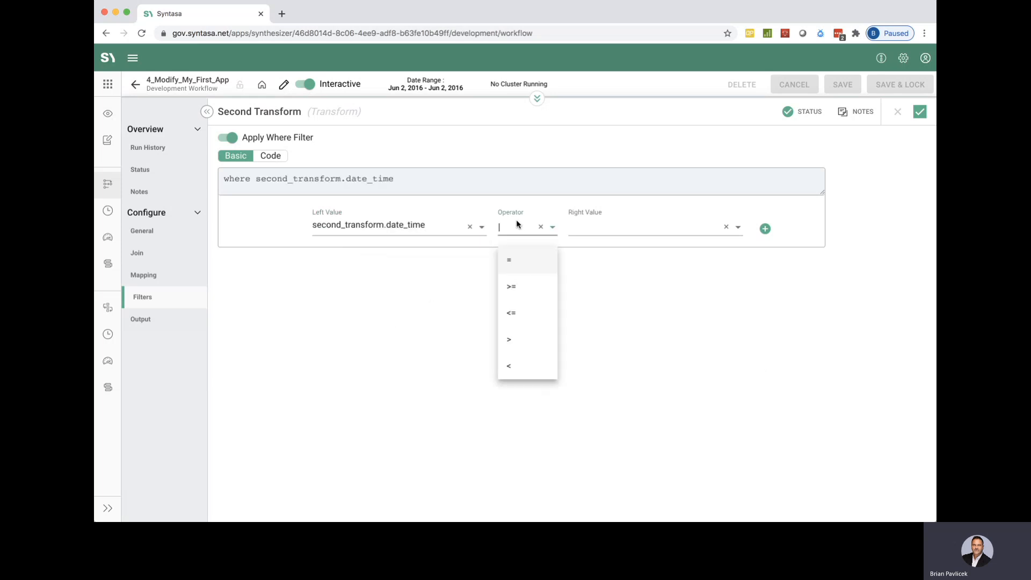
pyautogui.scroll(-1, 518, 332)
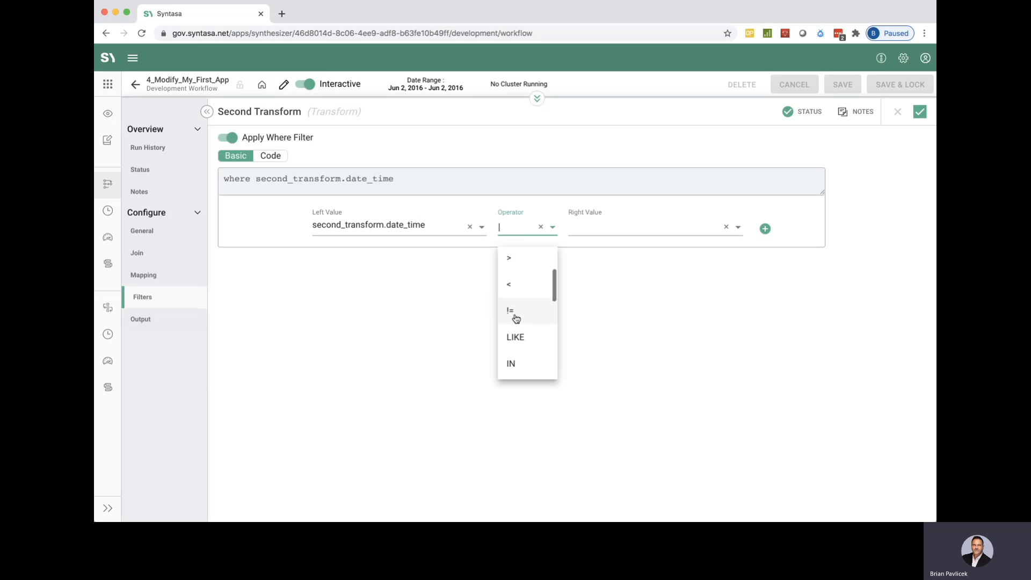
pyautogui.click(513, 312)
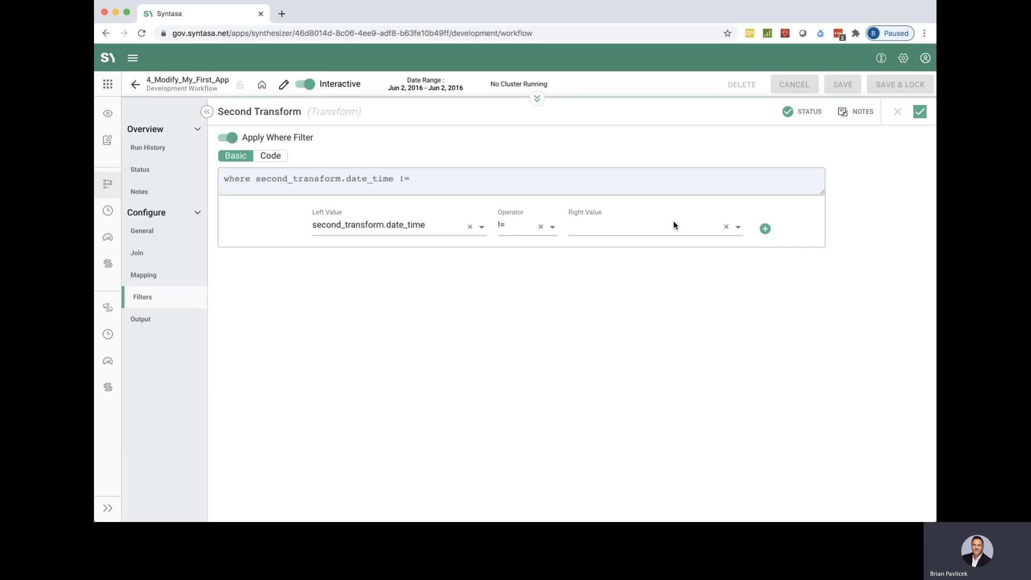
pyautogui.click(688, 227)
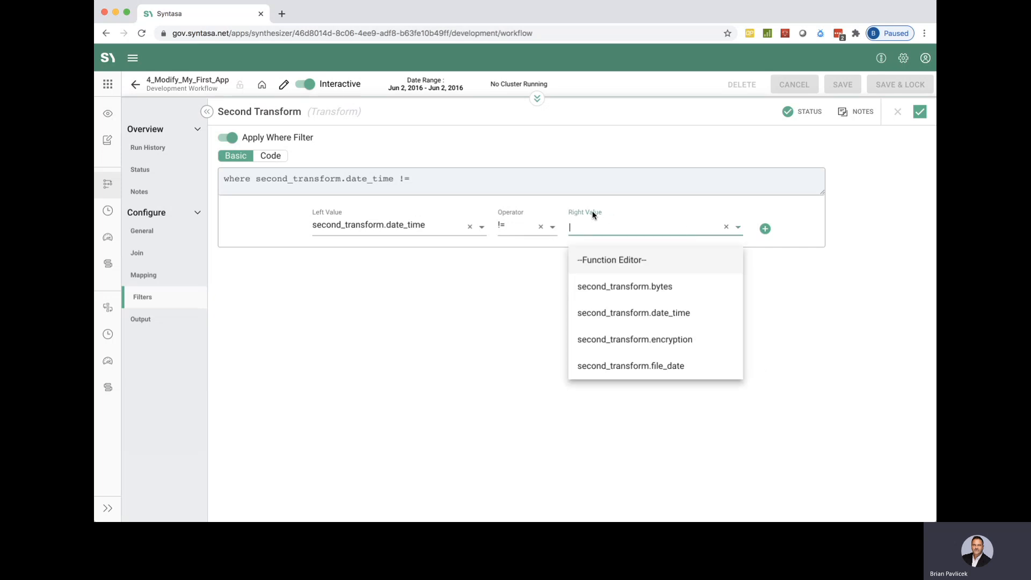
pyautogui.click(620, 260)
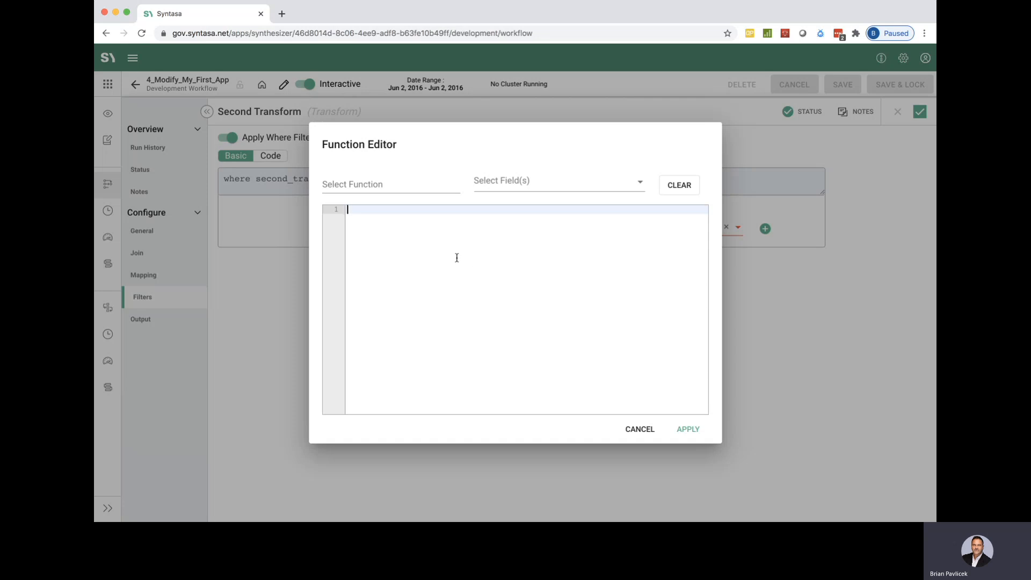
pyautogui.write("'")
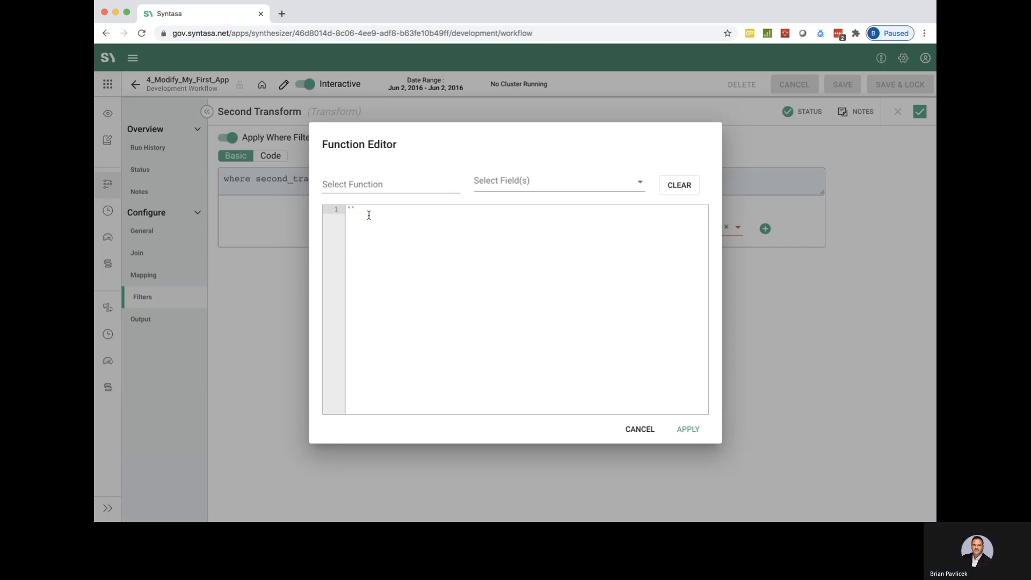
pyautogui.click(689, 429)
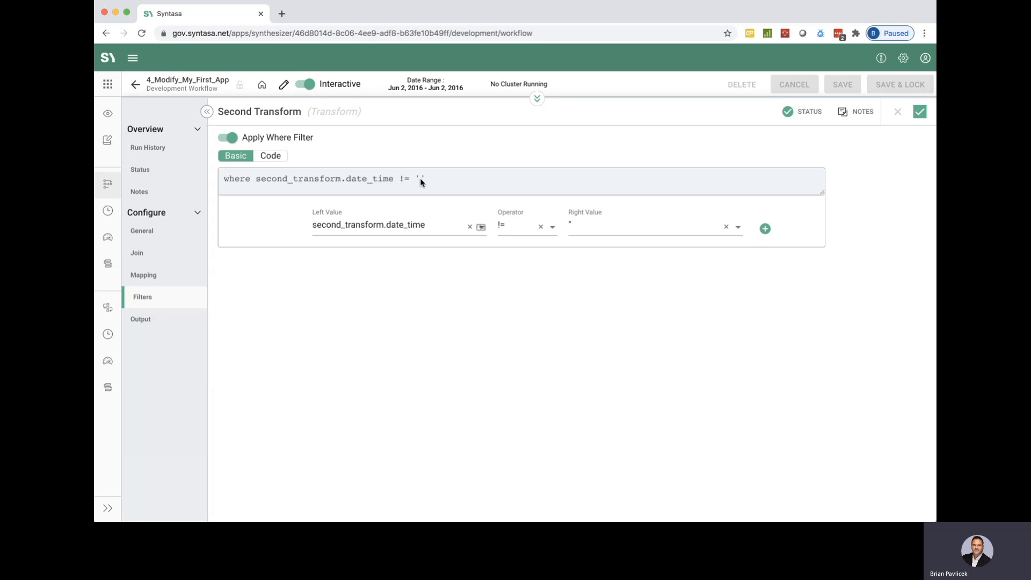
# Add a second filter condition joined with AND: second_transform.date_time IS NOT NULL.
pyautogui.click(766, 229)
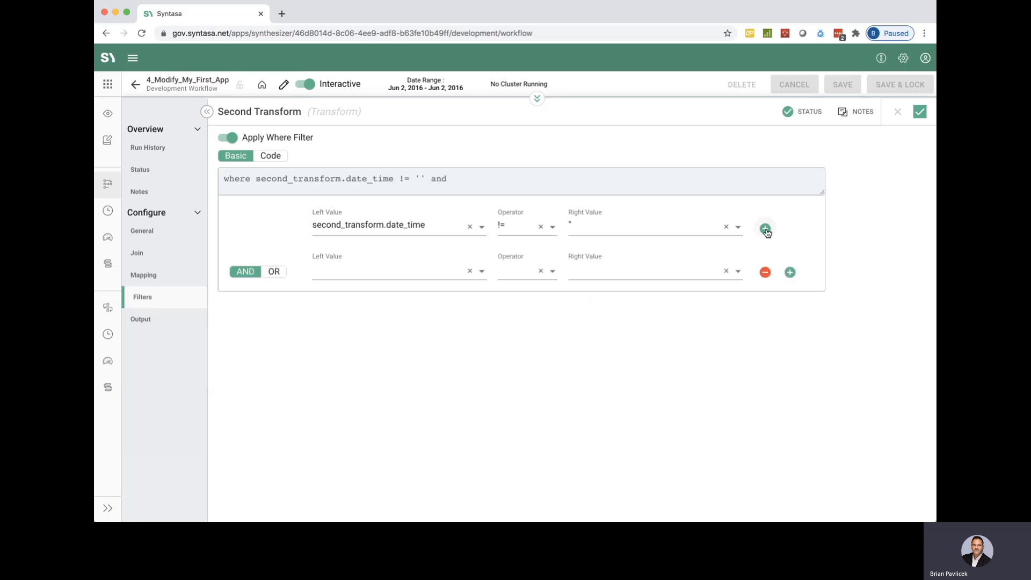
pyautogui.click(377, 271)
pyautogui.click(397, 358)
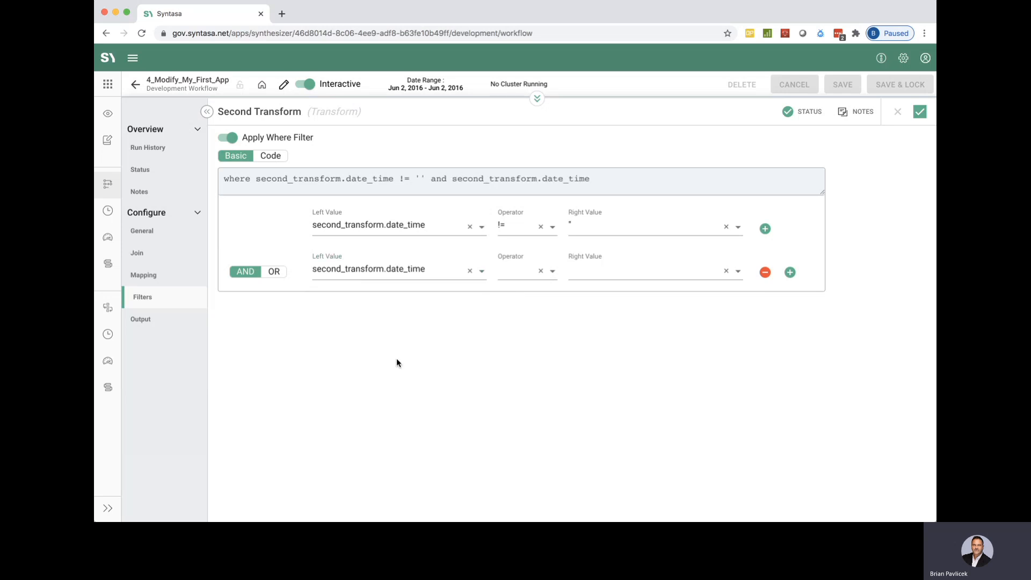
pyautogui.click(516, 271)
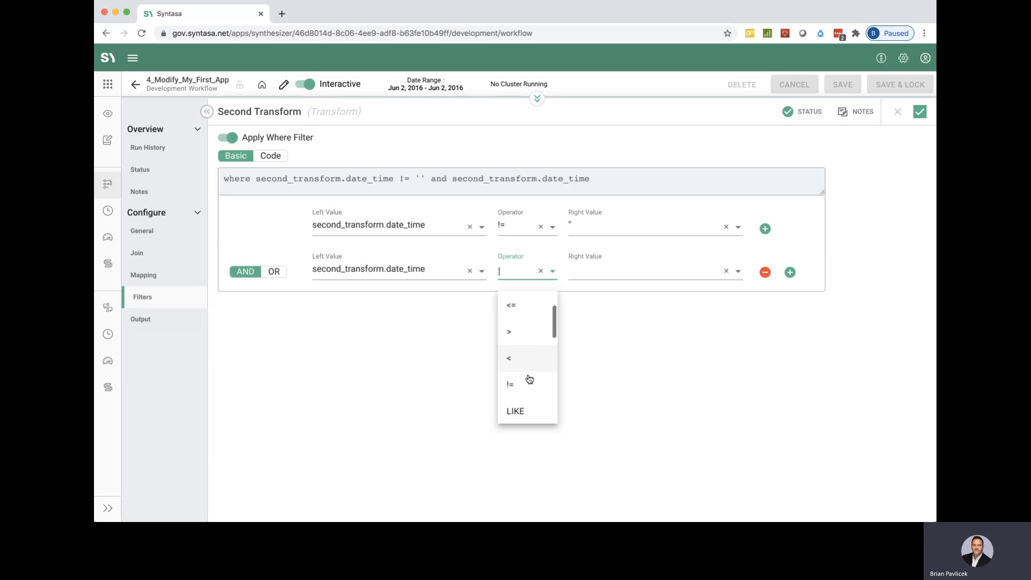
pyautogui.scroll(-3, 530, 380)
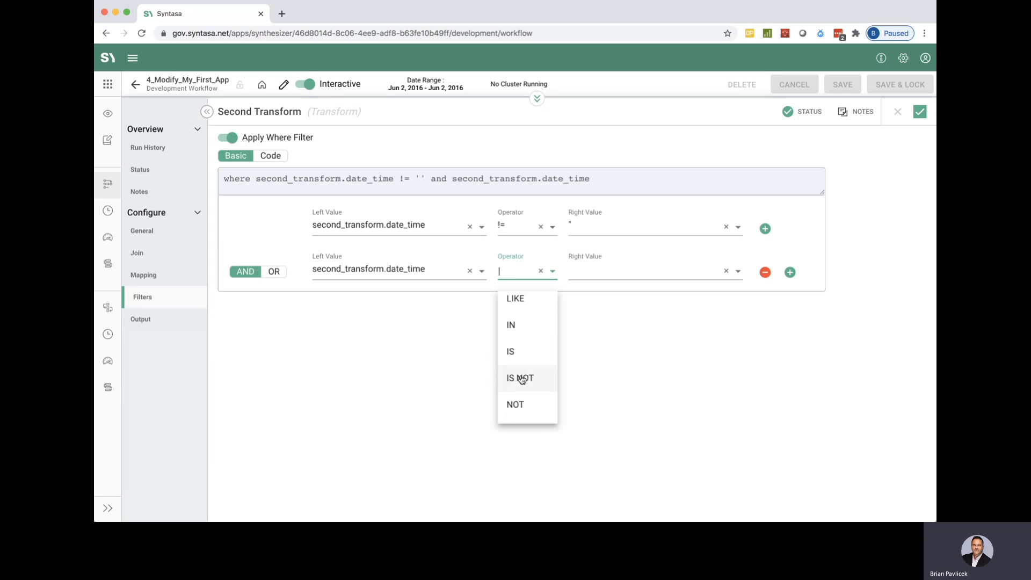
pyautogui.click(522, 379)
pyautogui.click(659, 271)
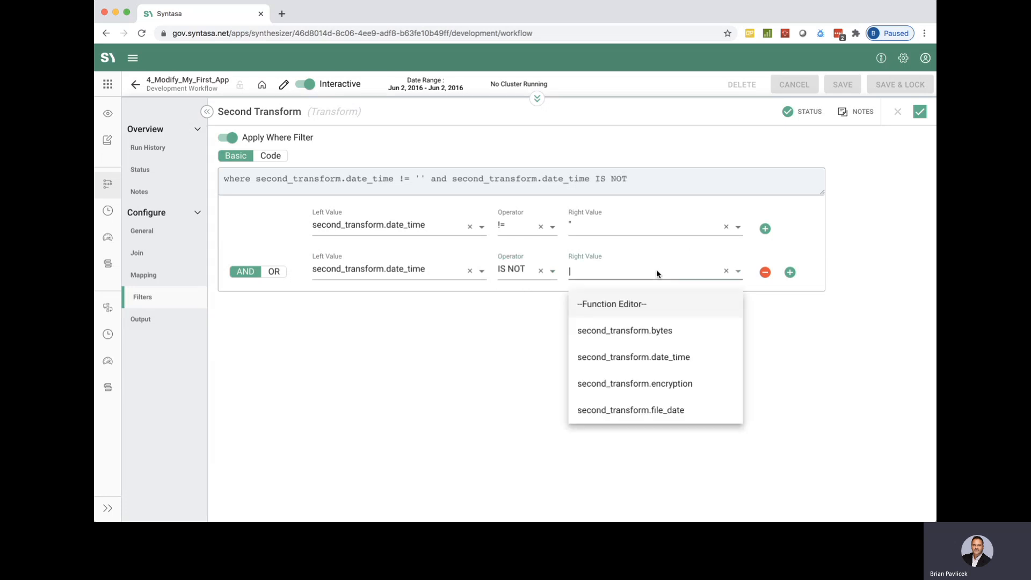
pyautogui.click(624, 301)
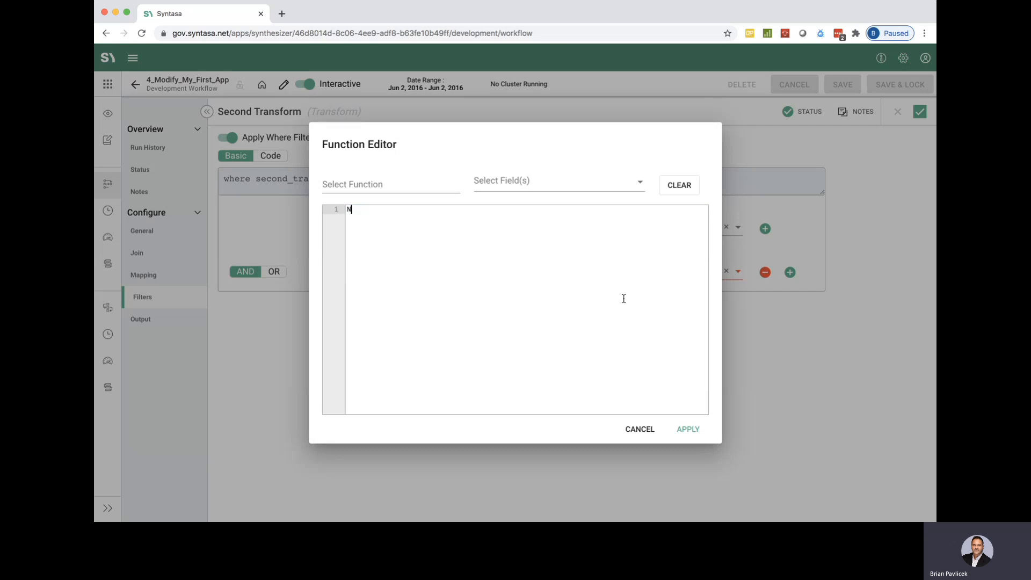
pyautogui.write('NULL')
pyautogui.click(693, 429)
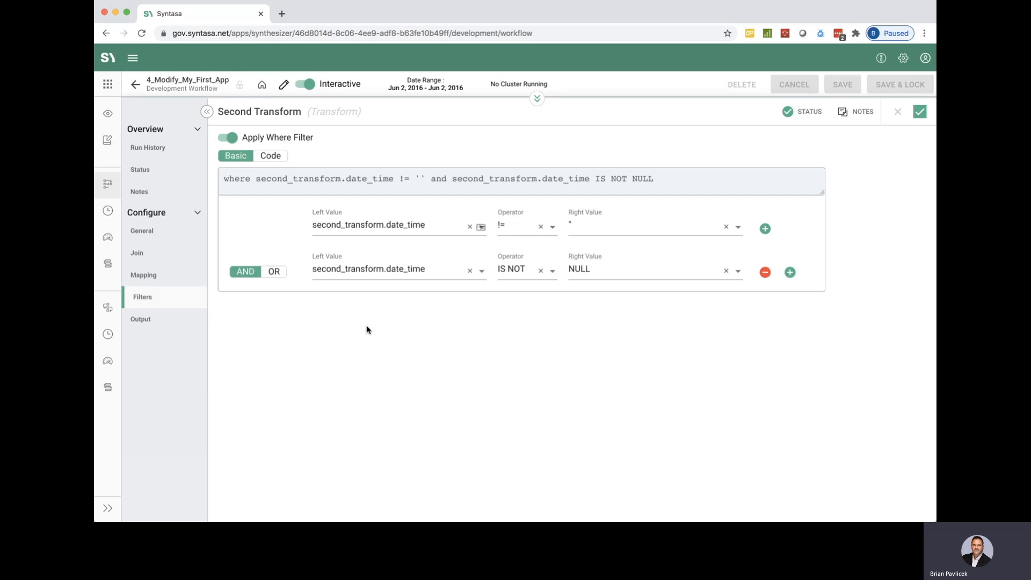
# Set both the table name and the display name of the output dataset to modify_my_first_app_user_added.
pyautogui.click(148, 321)
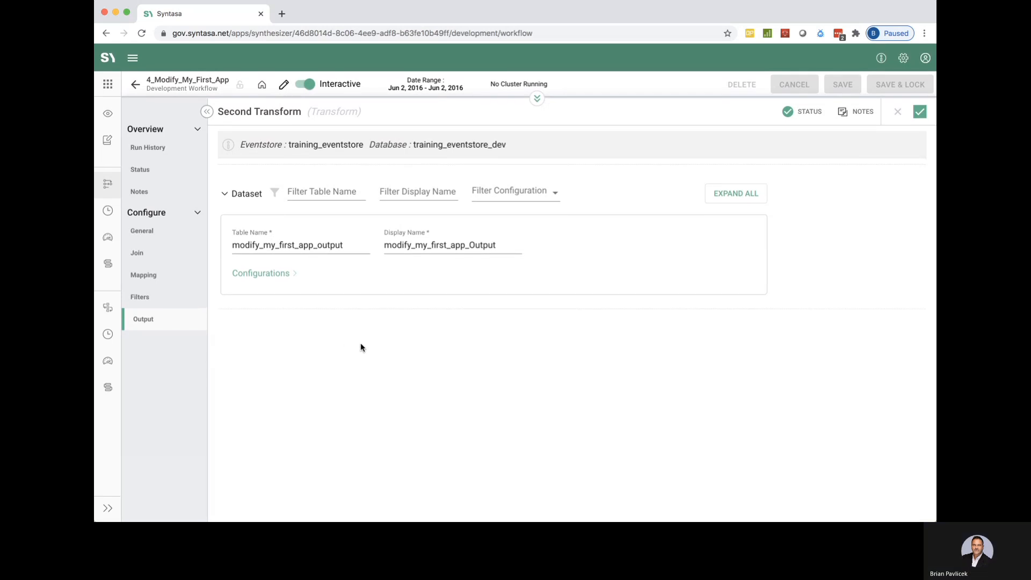
pyautogui.click(356, 244)
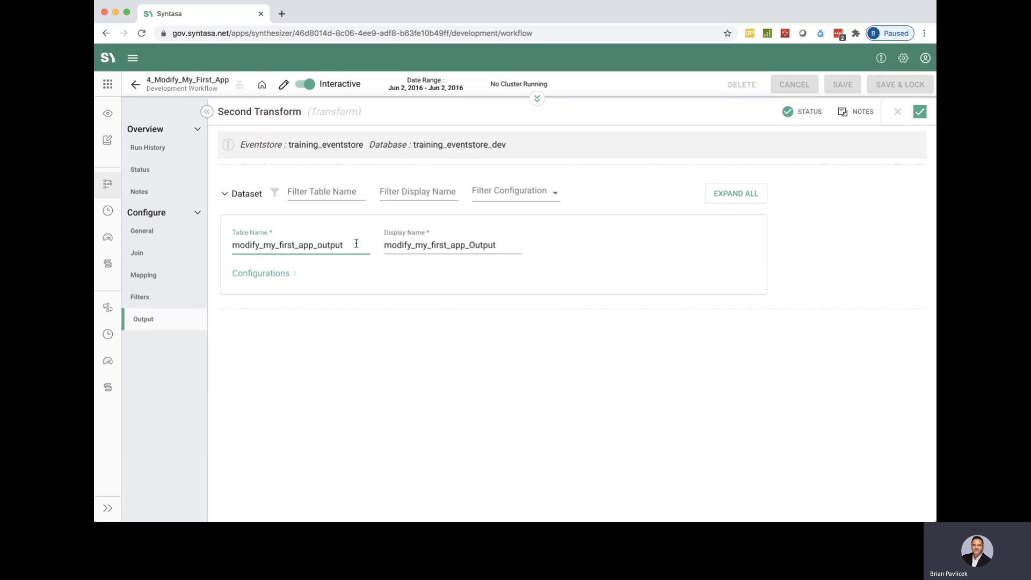
pyautogui.press('BackSpace')
pyautogui.press('BackSpace')
pyautogui.press('BackSpace')
pyautogui.press('BackSpace')
pyautogui.press('BackSpace')
pyautogui.press('BackSpace')
pyautogui.write('sec')
pyautogui.press('BackSpace')
pyautogui.press('BackSpace')
pyautogui.press('BackSpace')
pyautogui.press('BackSpace')
pyautogui.write('se')
pyautogui.press('BackSpace')
pyautogui.write('user_added')
pyautogui.doubleClick(357, 244)
pyautogui.press('super+c')
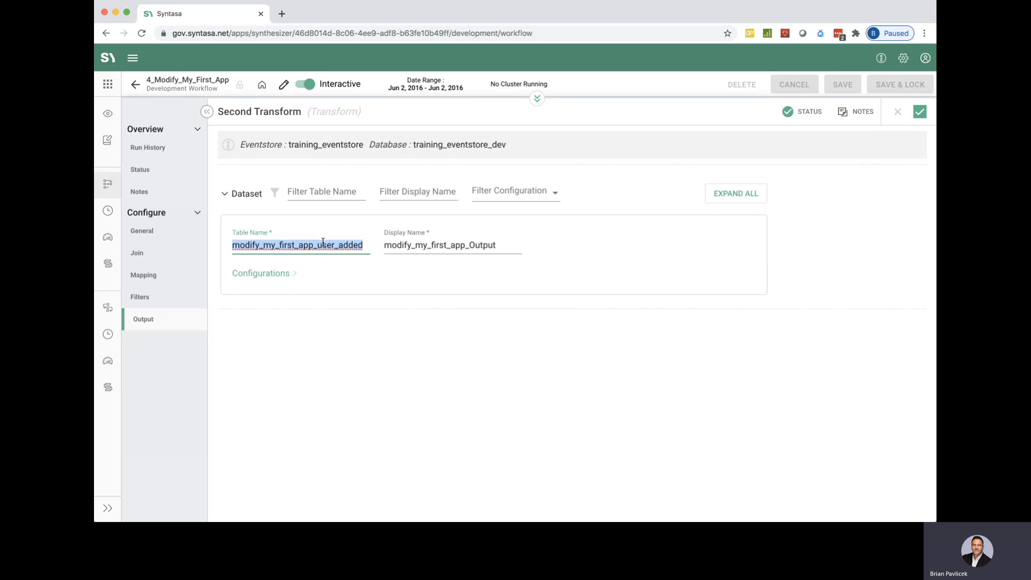
pyautogui.doubleClick(433, 245)
pyautogui.press('super+v')
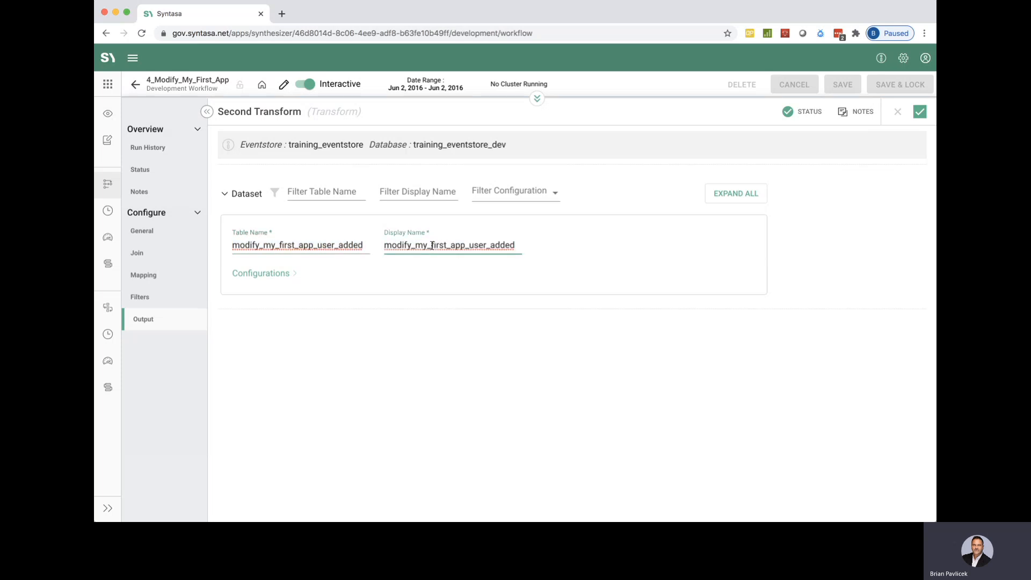
# Review the output dataset's partition, file format and storage configurations, and apply the Second Transform settings.
pyautogui.click(287, 273)
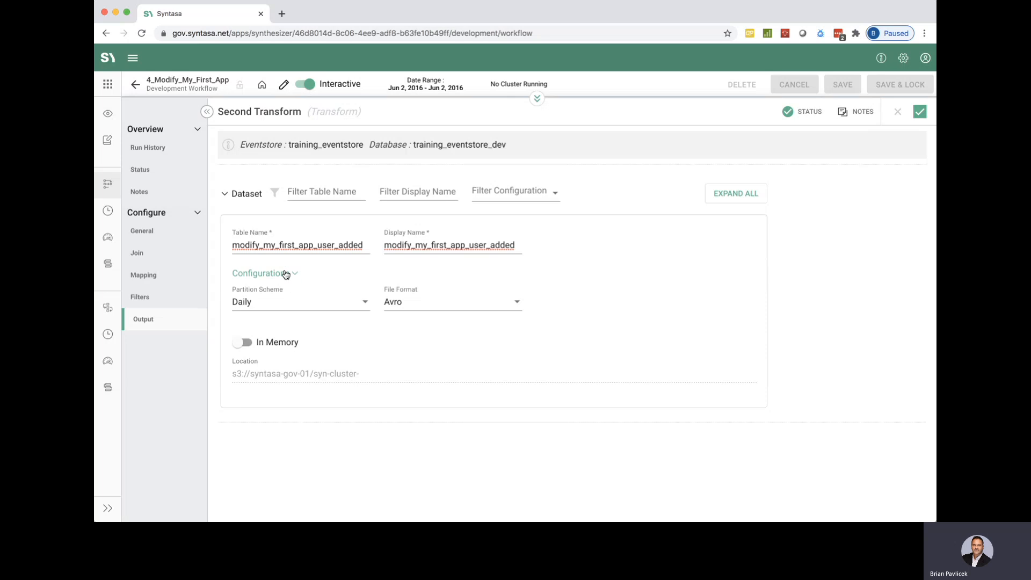
pyautogui.click(278, 274)
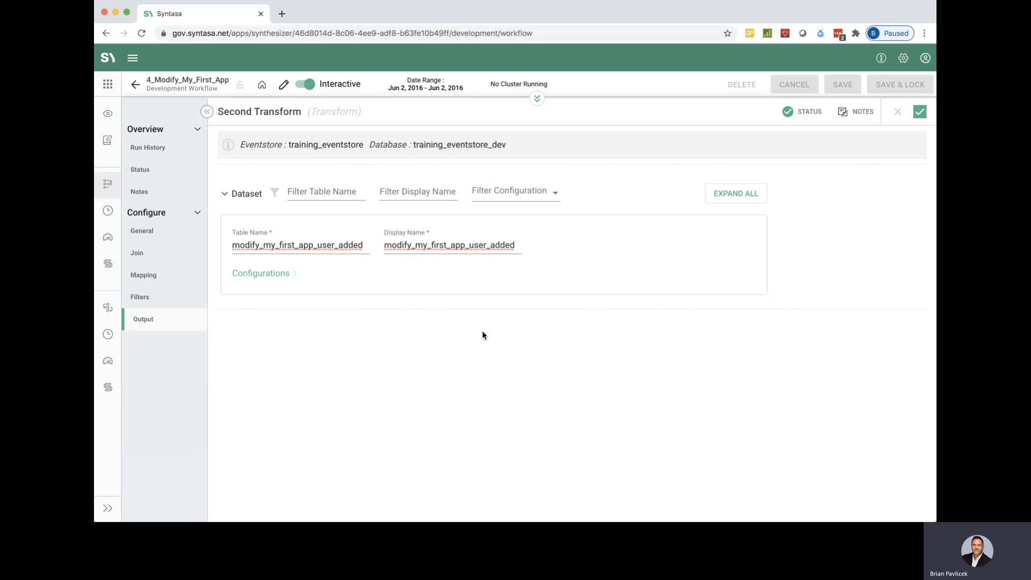
pyautogui.click(920, 112)
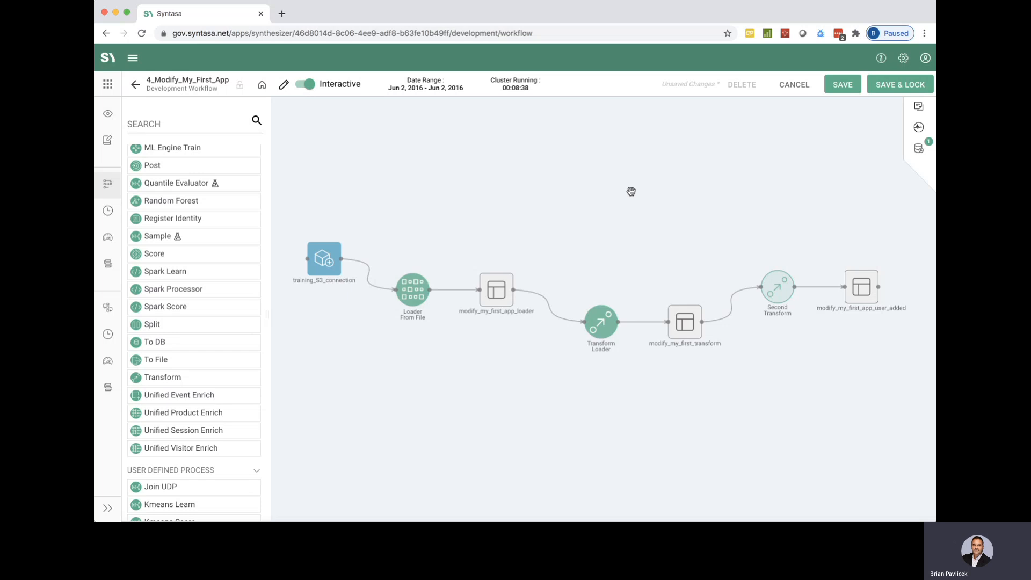
pyautogui.scroll(10, 237, 194)
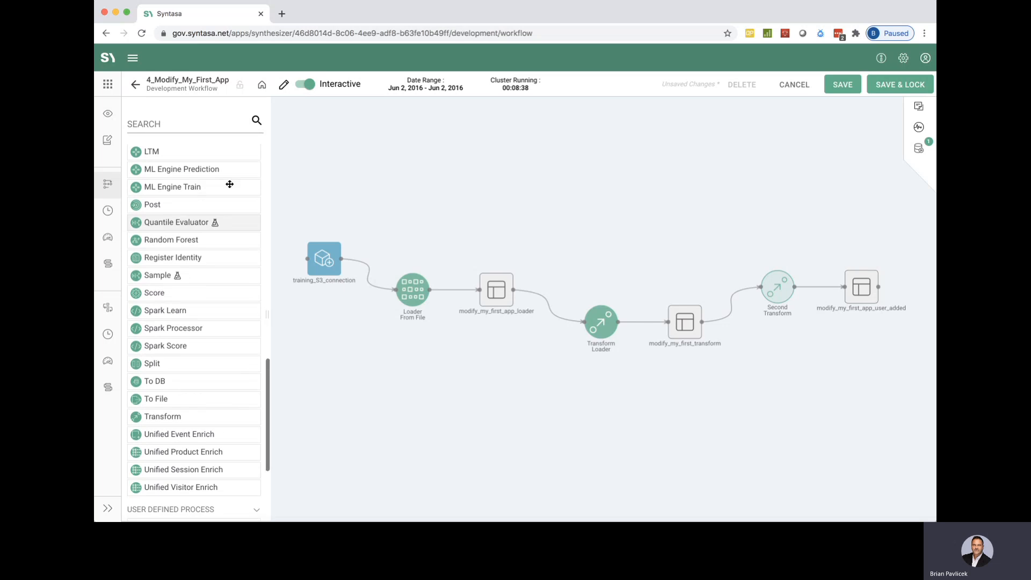
pyautogui.scroll(4, 229, 184)
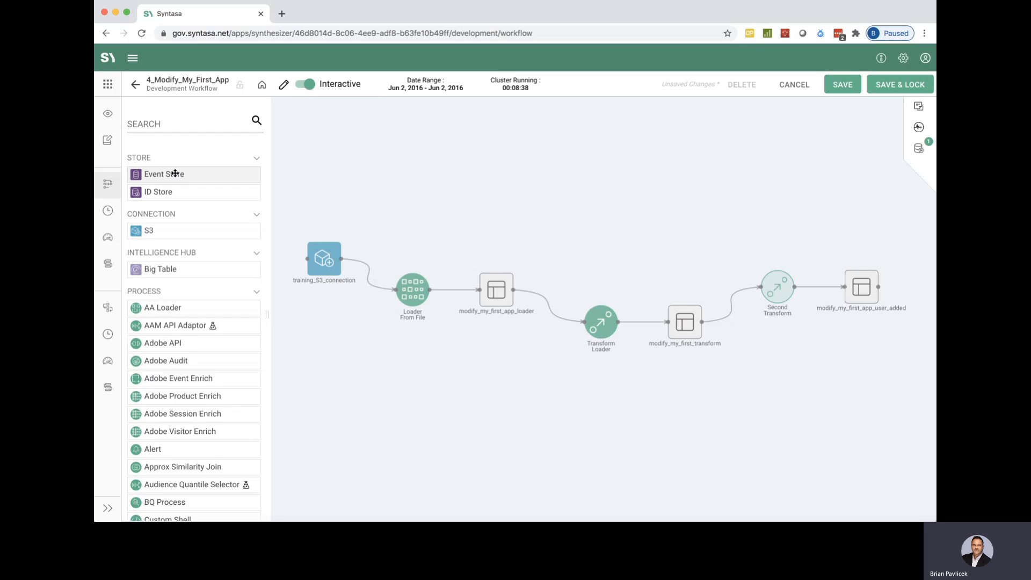
# Add an Event Store node to the workflow above modify_my_first_transform and open its dataset configuration.
pyautogui.moveTo(175, 174); pyautogui.dragTo(708, 204)
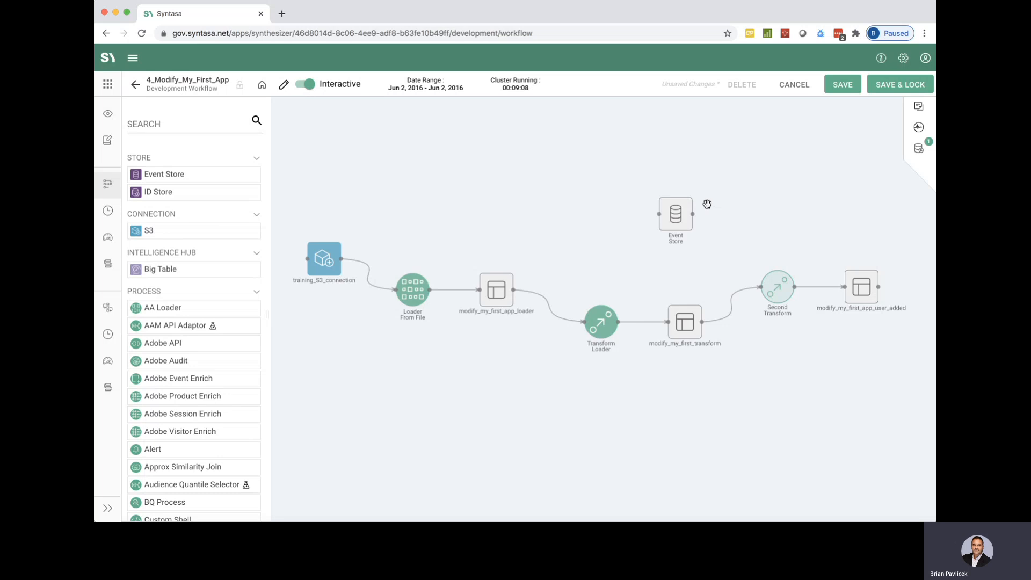
pyautogui.click(678, 216)
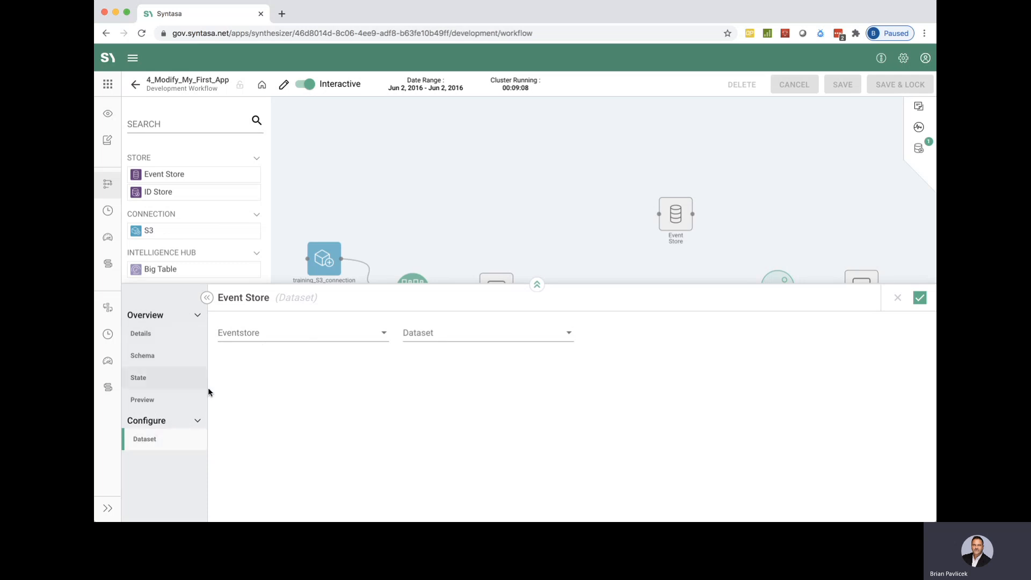
pyautogui.click(141, 334)
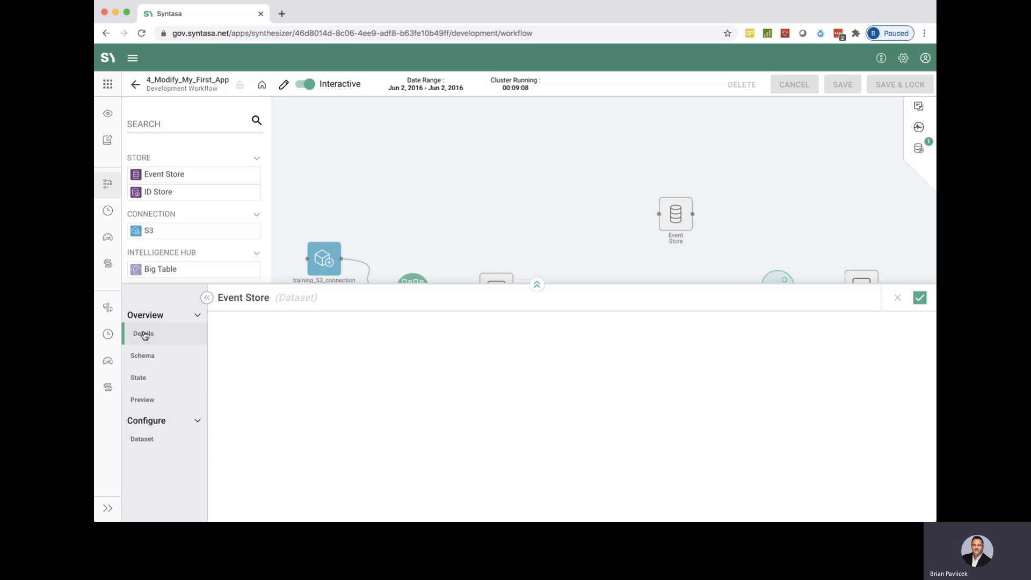
pyautogui.click(144, 356)
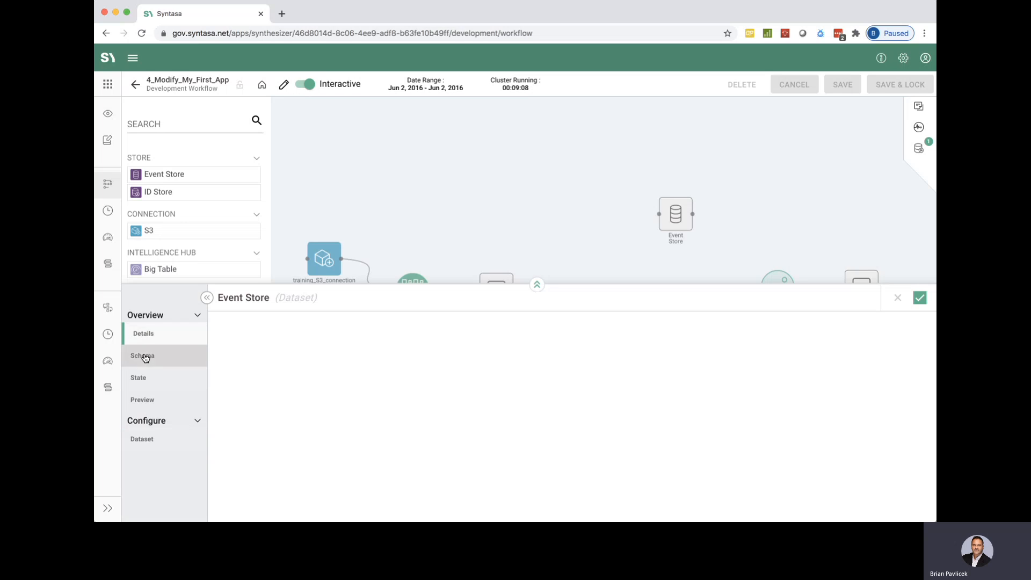
pyautogui.click(143, 438)
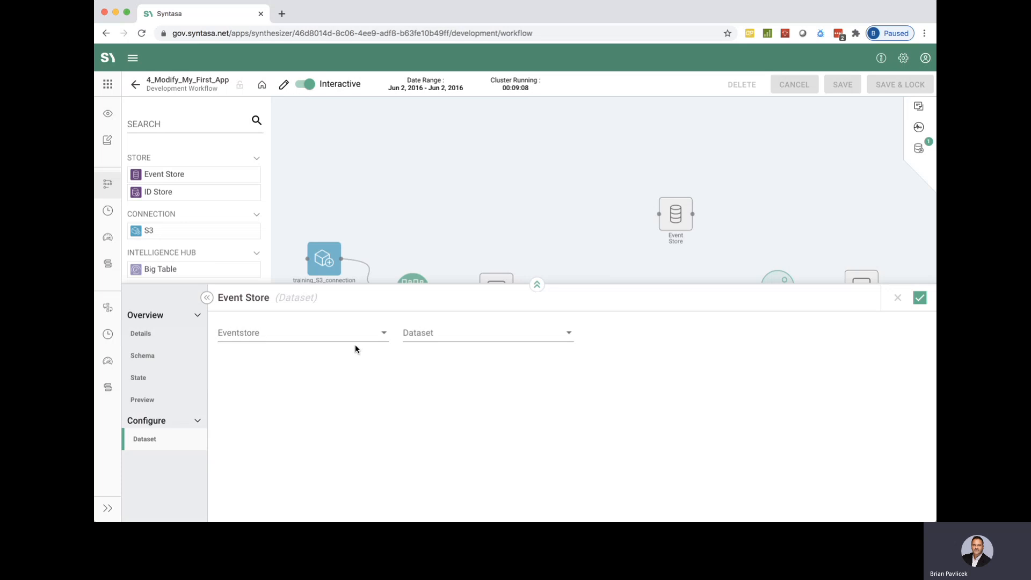
# Set the Event Store node's event store to training_eventstore and its dataset to training_user_lookup.
pyautogui.click(337, 333)
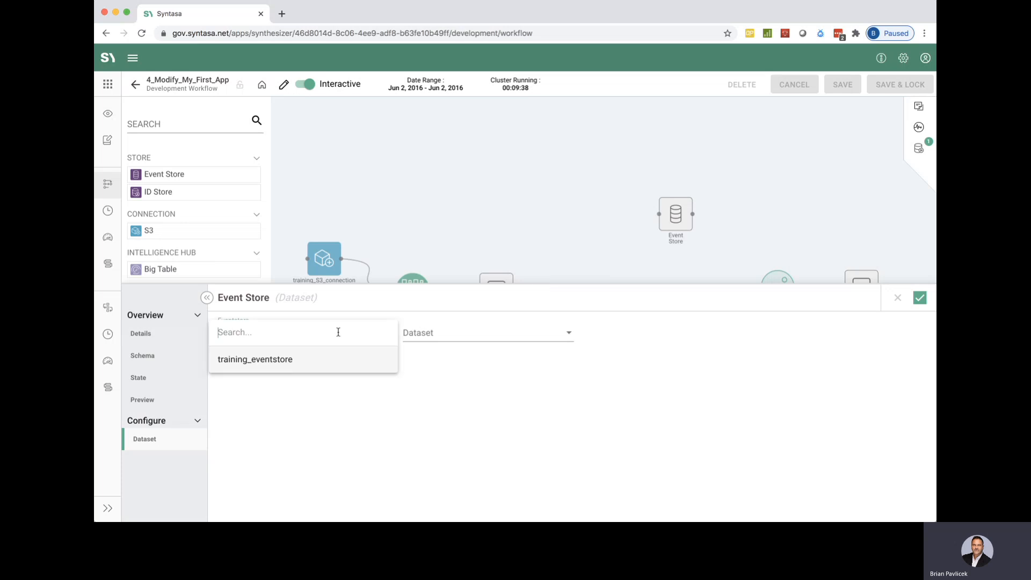
pyautogui.click(262, 359)
pyautogui.click(452, 330)
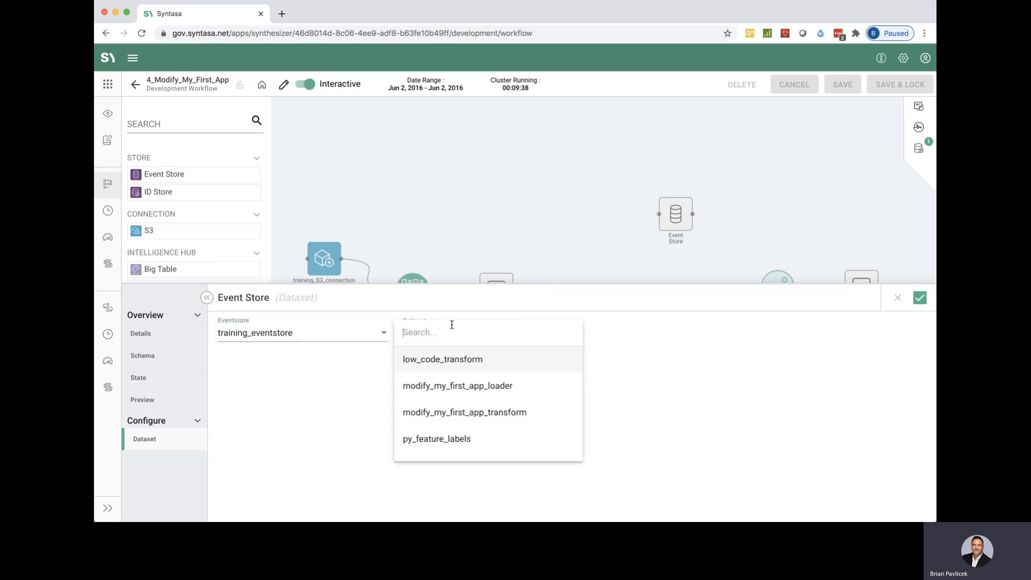
pyautogui.scroll(-3, 454, 414)
pyautogui.scroll(-5, 454, 414)
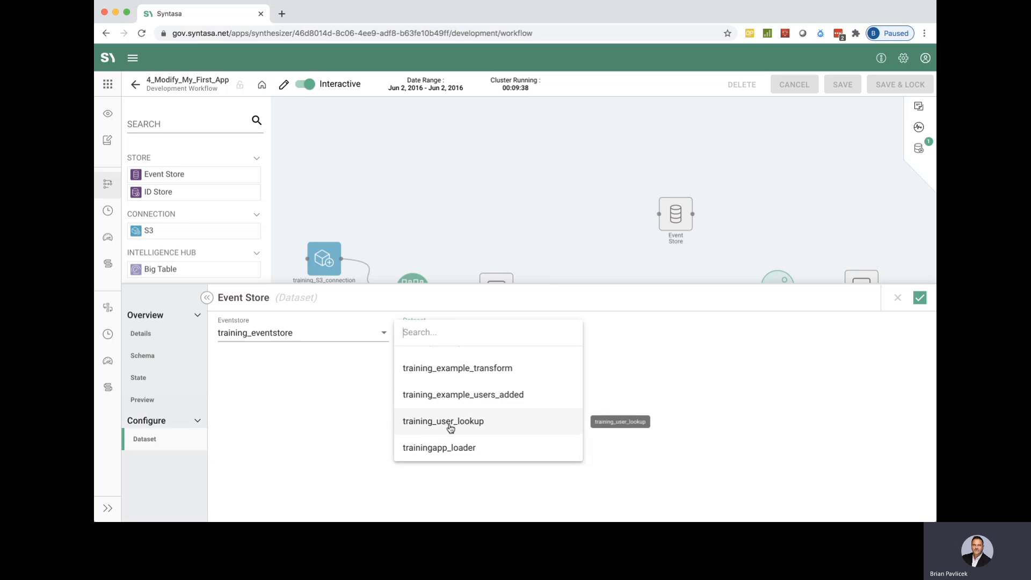
pyautogui.click(452, 424)
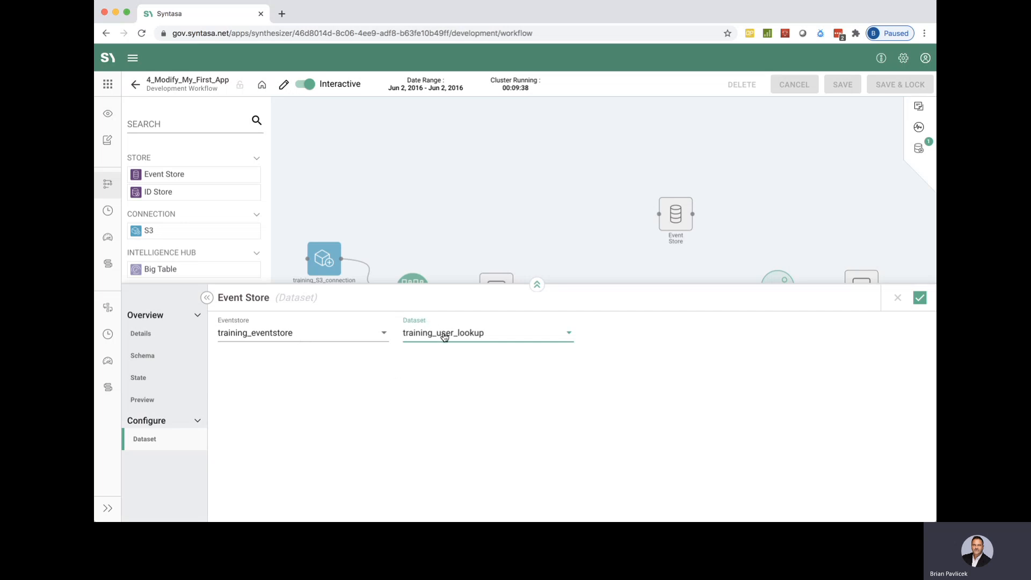
pyautogui.click(468, 372)
# Review the details, schema columns and state of the training_user_lookup dataset.
pyautogui.click(149, 335)
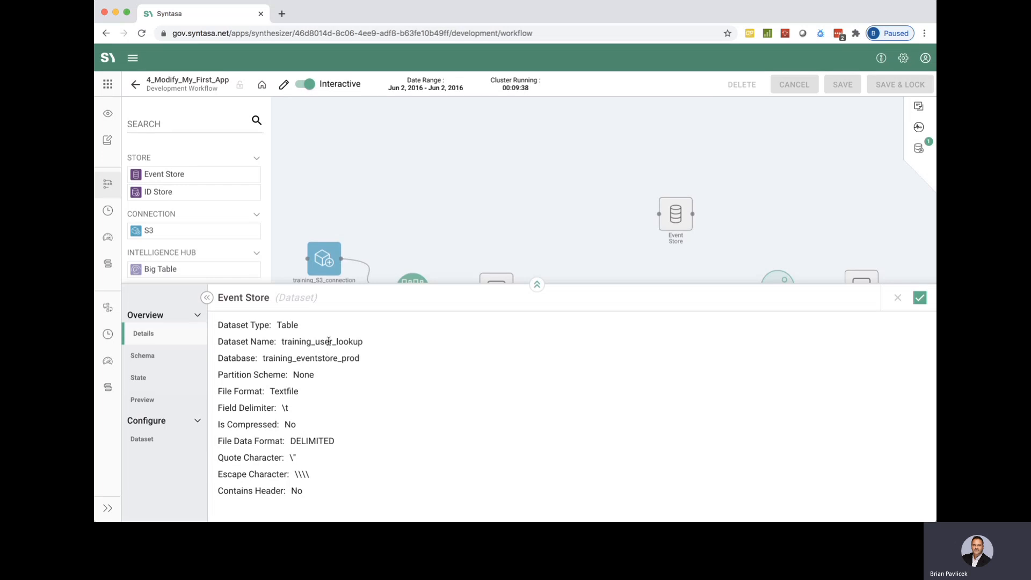
pyautogui.click(143, 356)
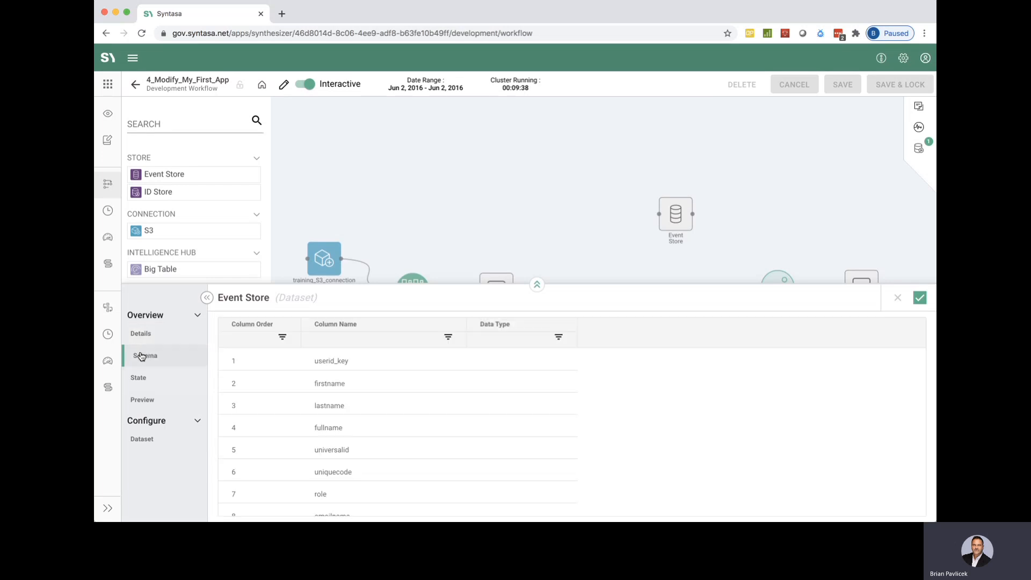
pyautogui.scroll(-1, 428, 406)
pyautogui.scroll(-5, 428, 409)
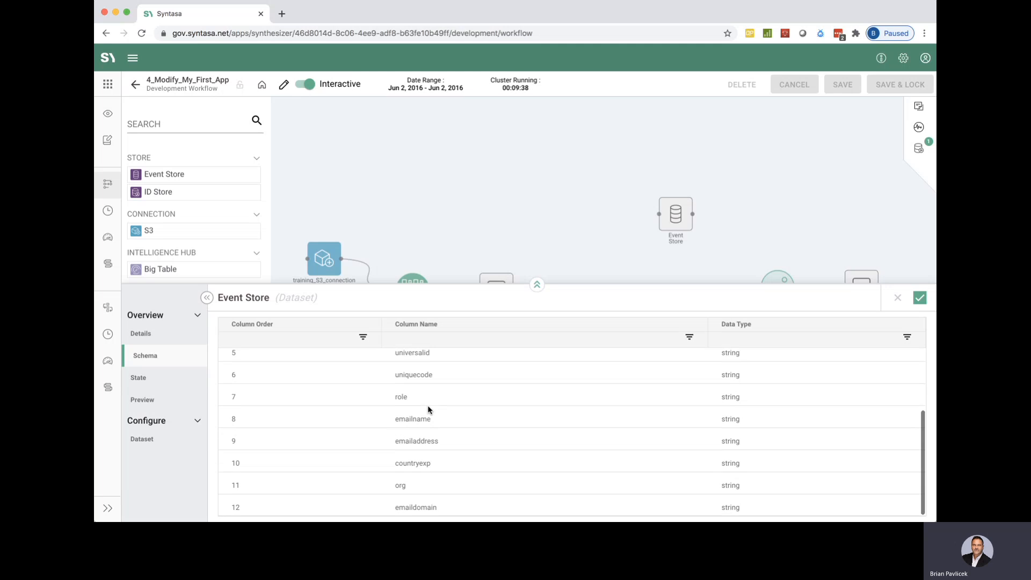
pyautogui.scroll(5, 429, 420)
pyautogui.scroll(1, 429, 421)
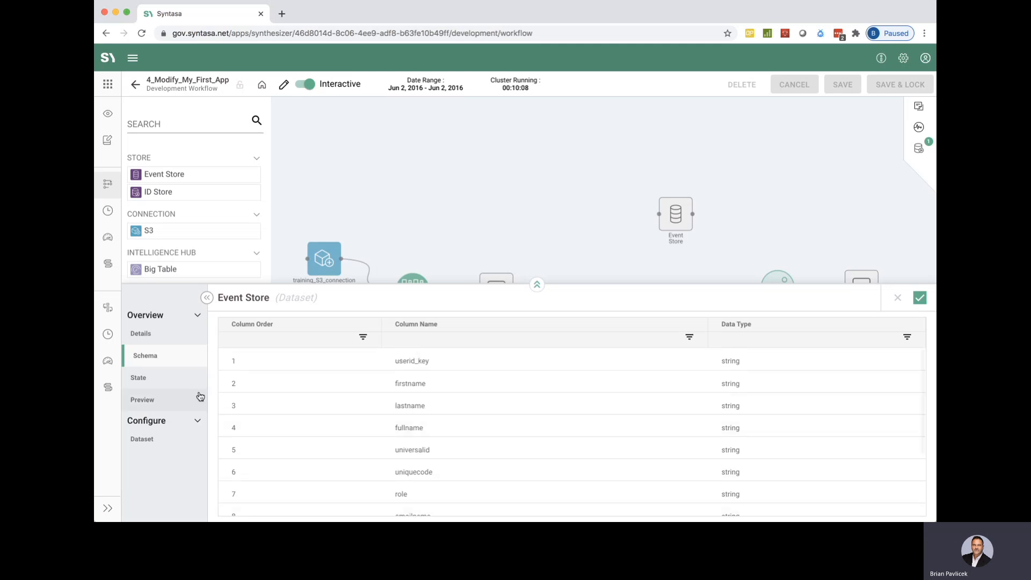
pyautogui.click(160, 378)
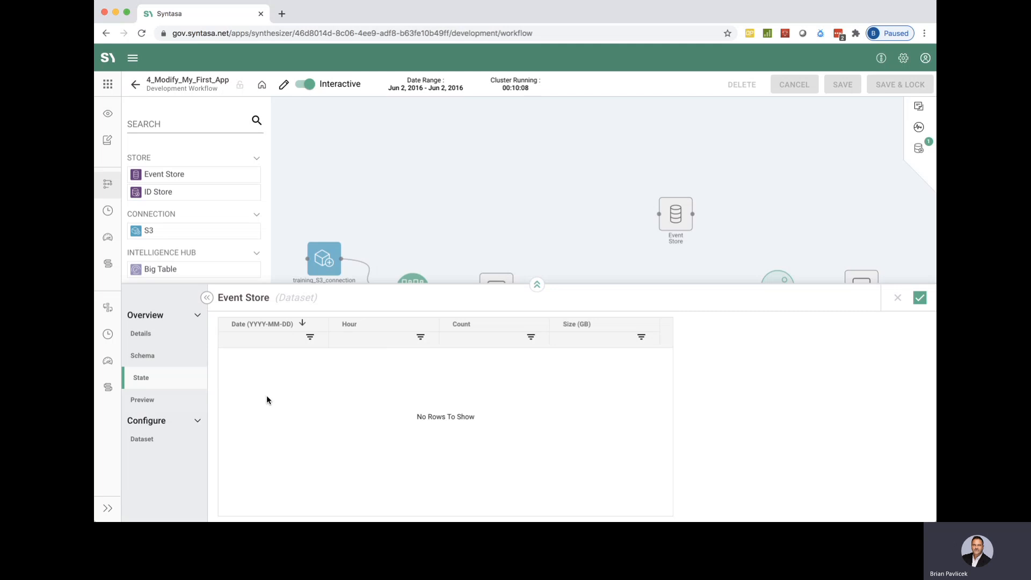
# Preview the training_user_lookup data and examine its rows across all columns from userid_key to emaildomain.
pyautogui.click(142, 399)
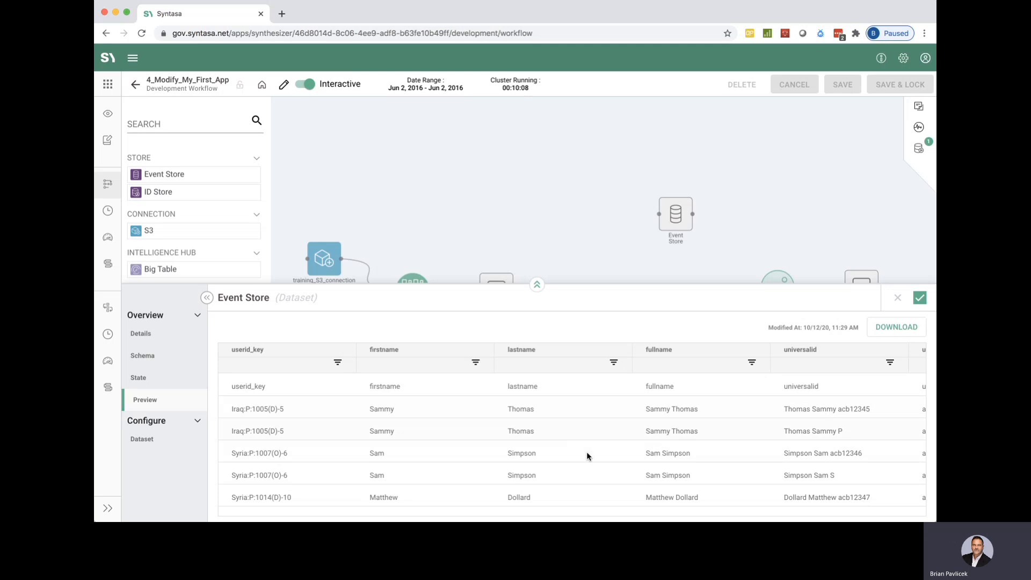
pyautogui.hscroll(5, 587, 456)
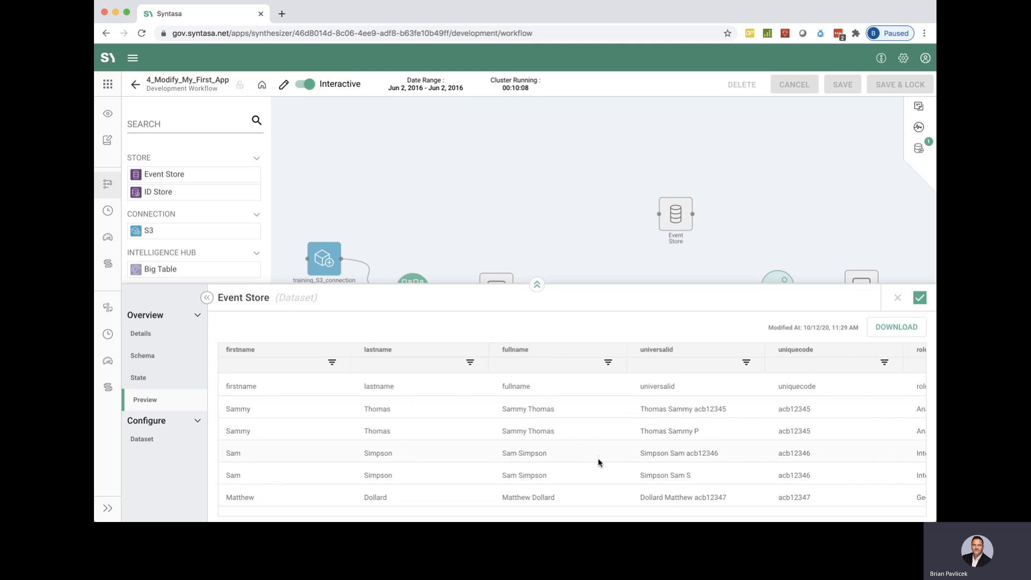
pyautogui.hscroll(5, 599, 462)
pyautogui.scroll(-1, 599, 463)
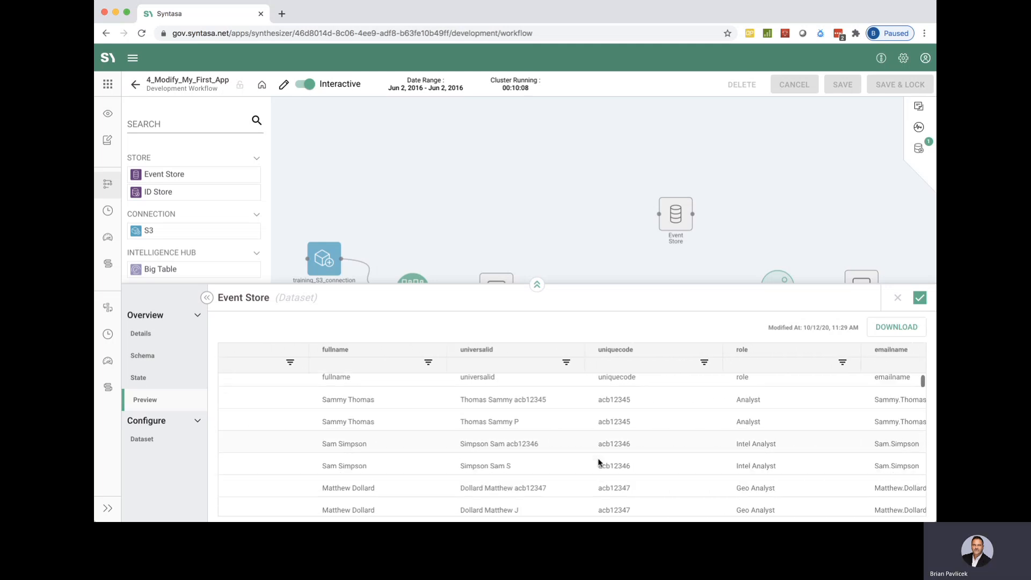
pyautogui.scroll(-1, 600, 463)
pyautogui.hscroll(2, 600, 462)
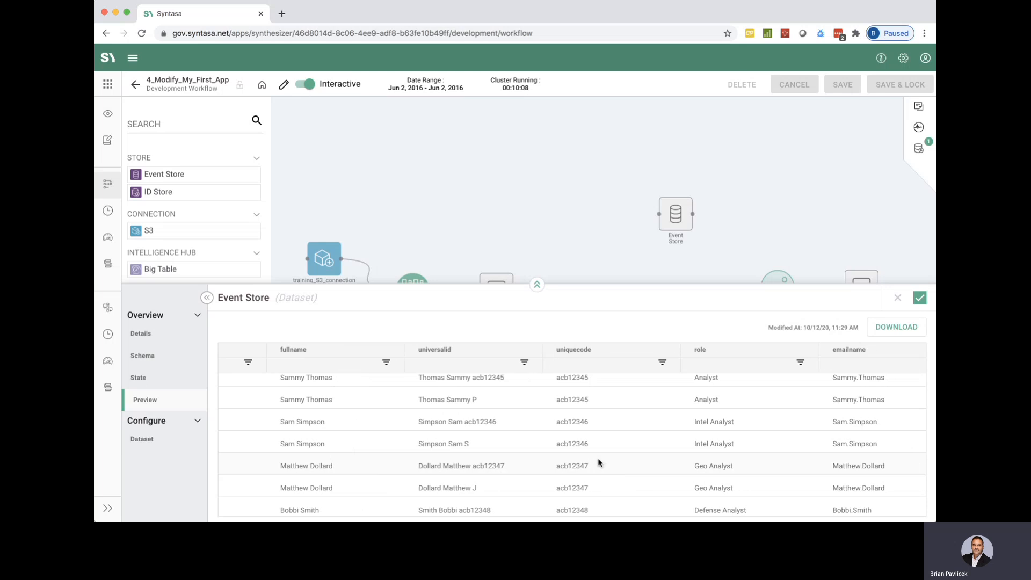
pyautogui.hscroll(3, 600, 463)
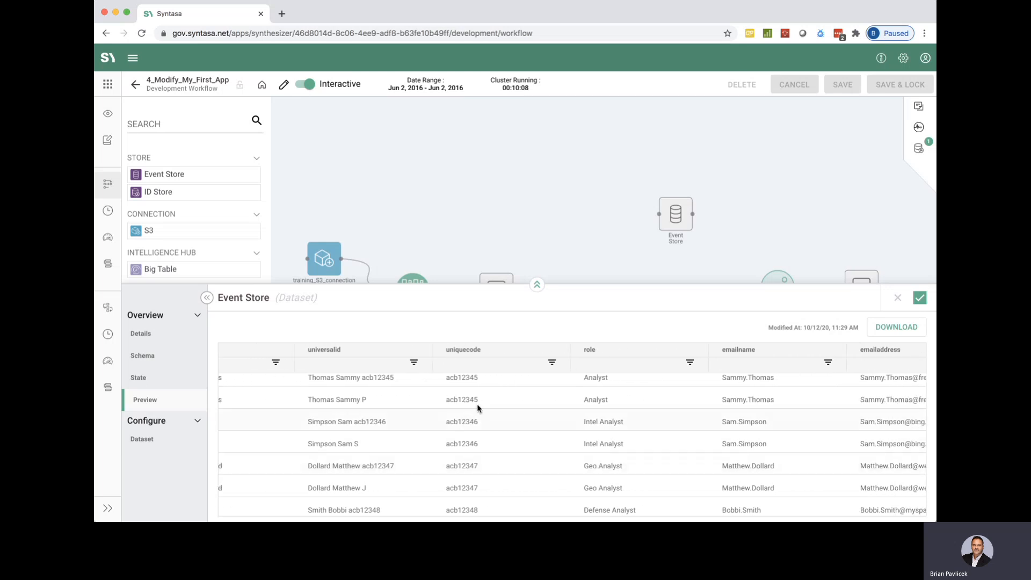
pyautogui.hscroll(1, 505, 426)
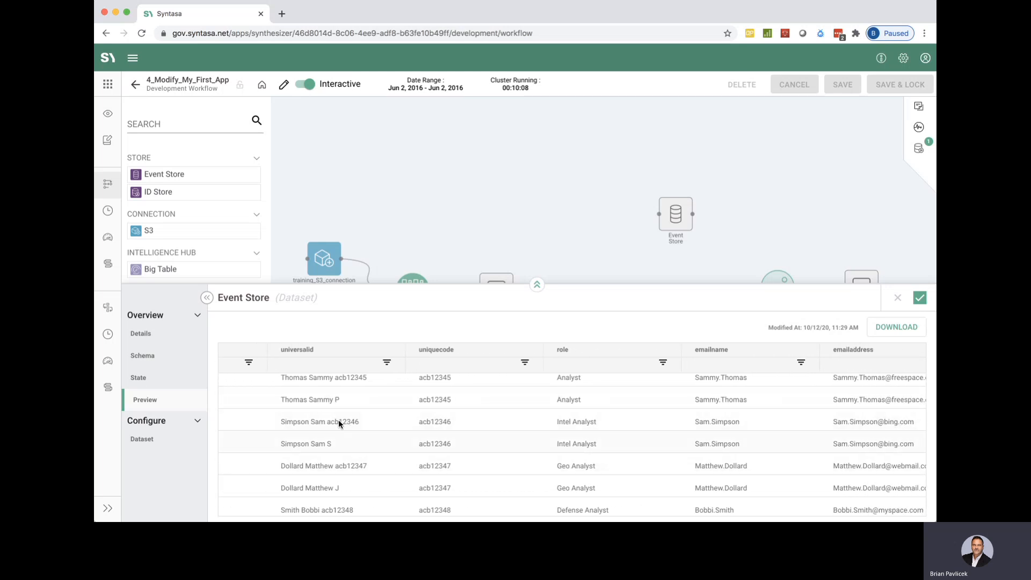
pyautogui.hscroll(5, 672, 465)
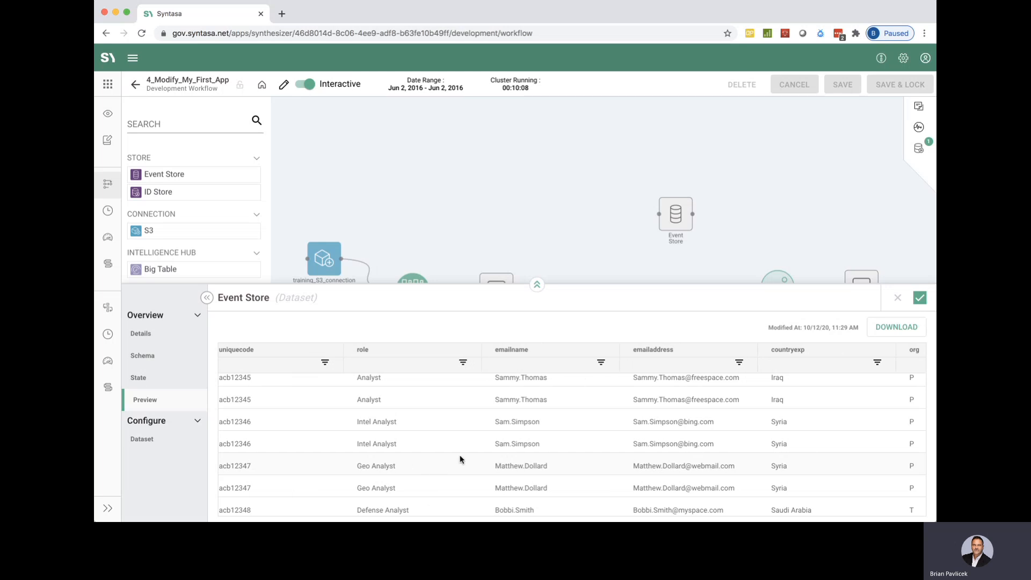
pyautogui.scroll(-1, 397, 463)
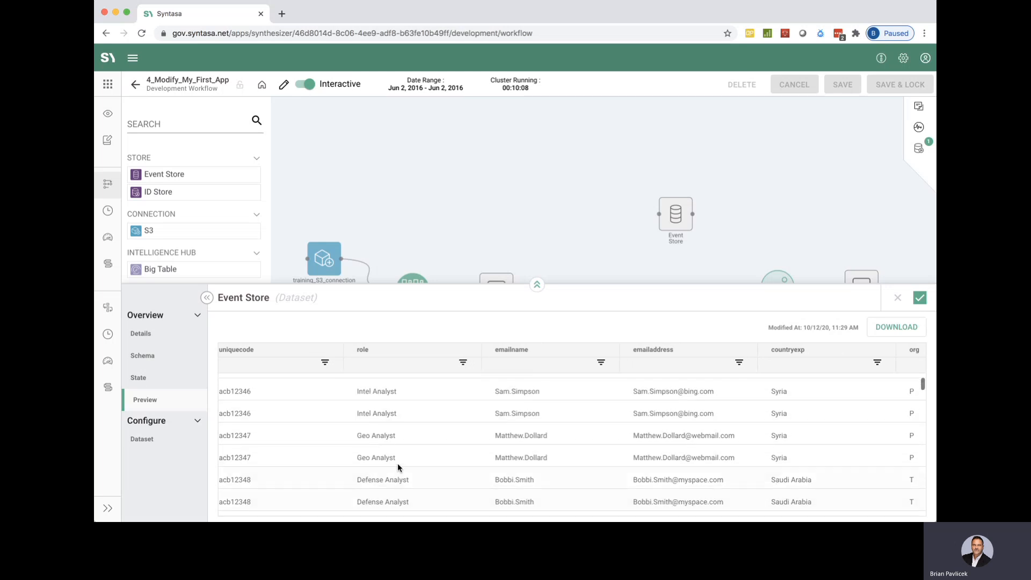
pyautogui.scroll(-1, 398, 463)
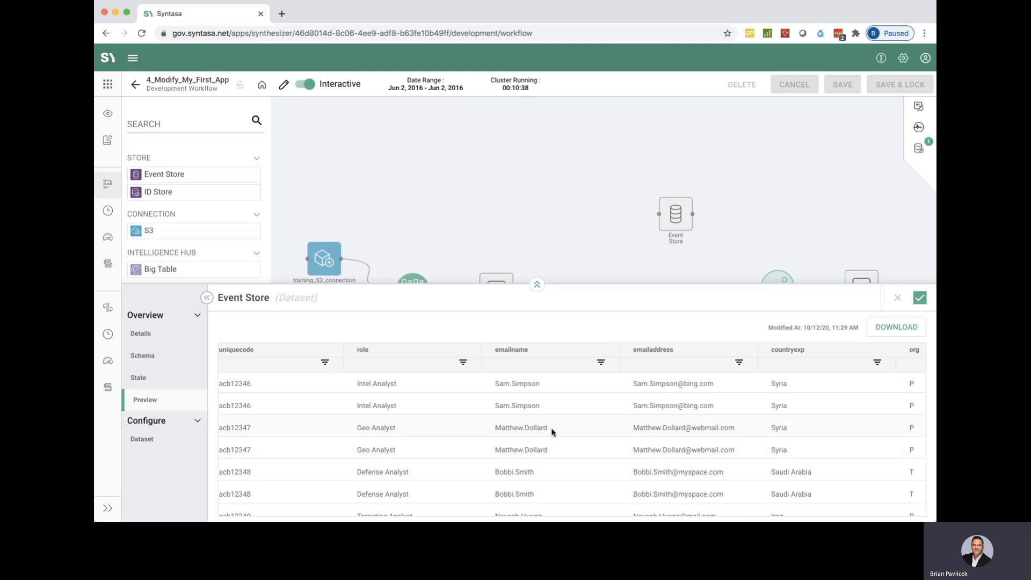
pyautogui.hscroll(5, 551, 428)
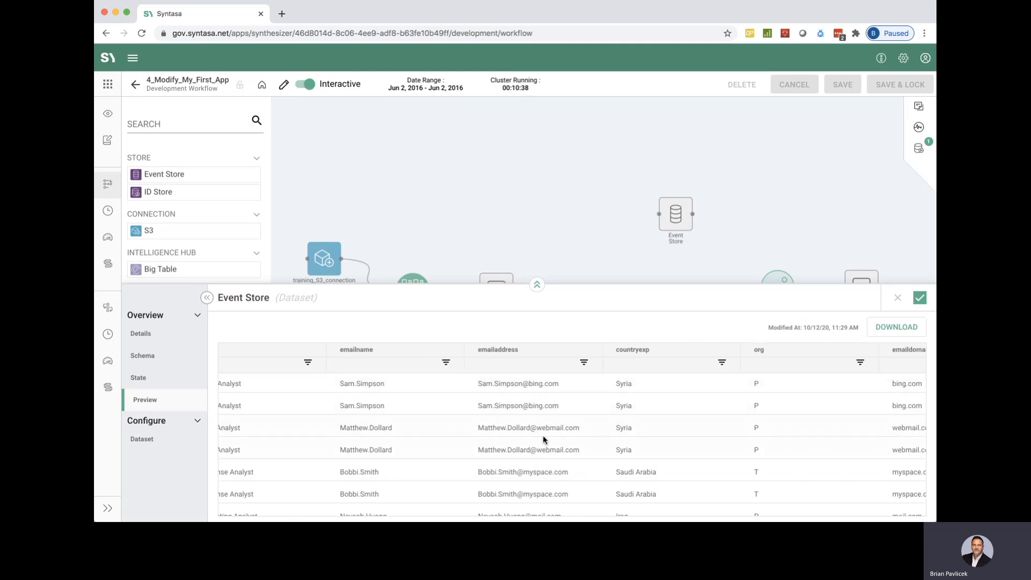
pyautogui.hscroll(3, 555, 457)
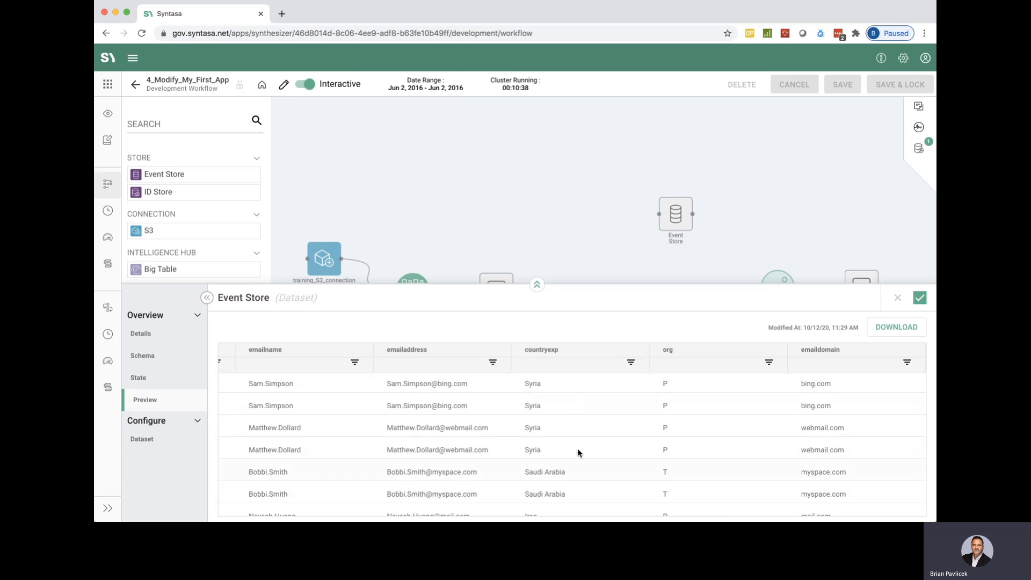
pyautogui.scroll(-2, 576, 420)
pyautogui.scroll(3, 576, 420)
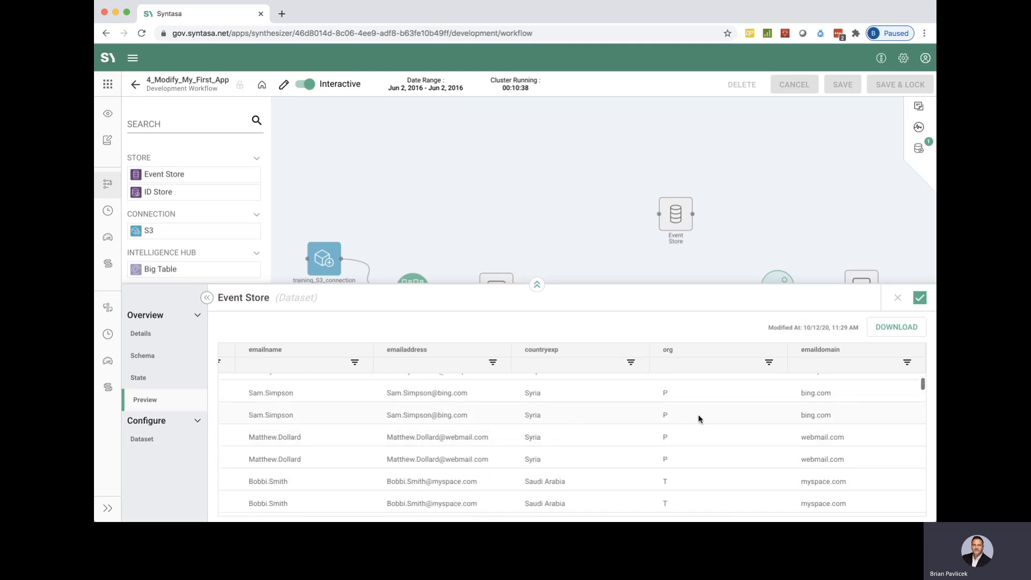
pyautogui.scroll(-2, 698, 414)
pyautogui.scroll(3, 698, 414)
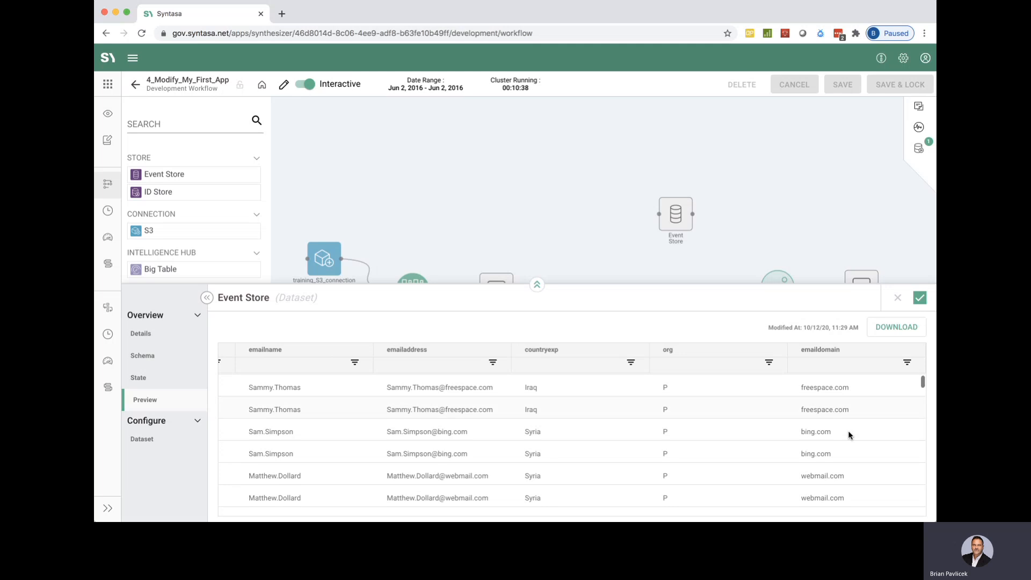
pyautogui.scroll(1, 849, 432)
pyautogui.hscroll(-6, 622, 421)
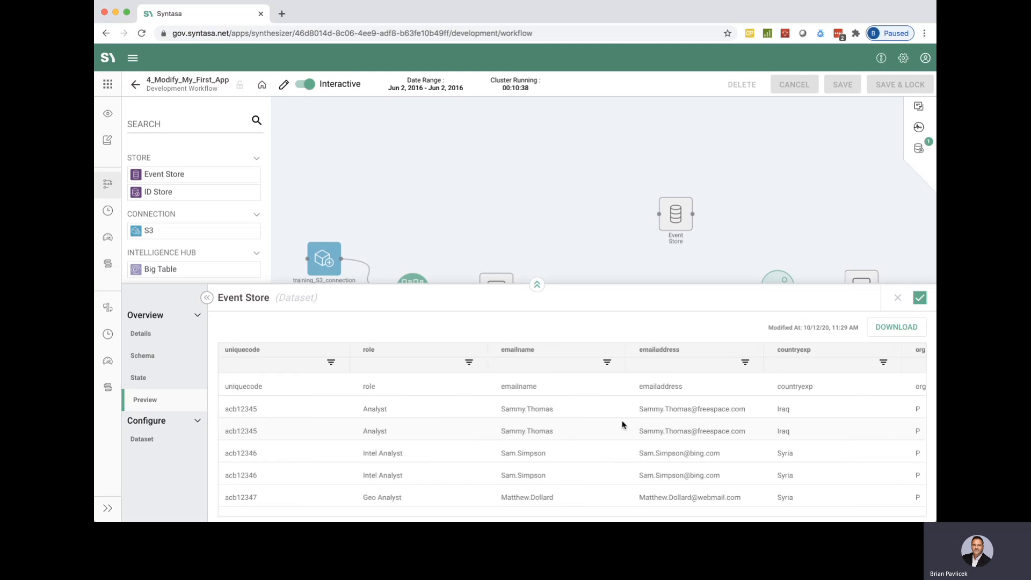
pyautogui.hscroll(-5, 622, 425)
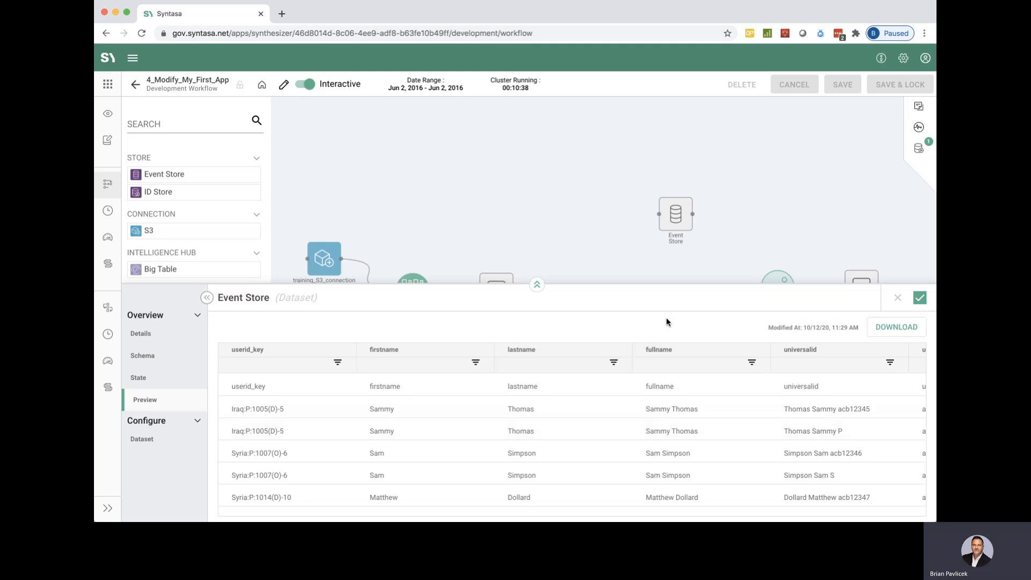
# Apply the Event Store settings and connect the training_user_lookup node as an input to Second Transform.
pyautogui.click(920, 299)
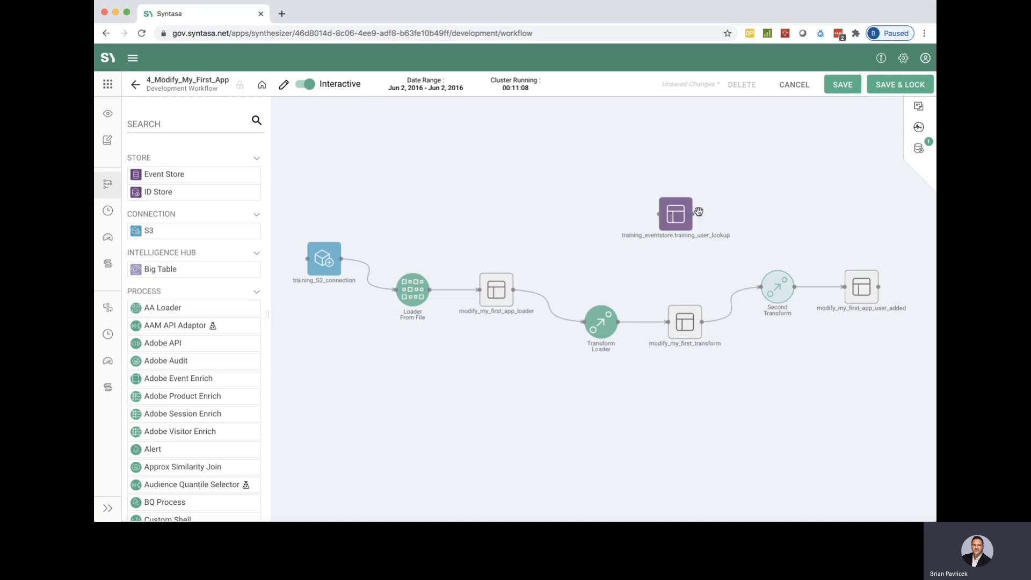
pyautogui.moveTo(695, 218); pyautogui.dragTo(762, 287)
pyautogui.moveTo(672, 217); pyautogui.dragTo(658, 246)
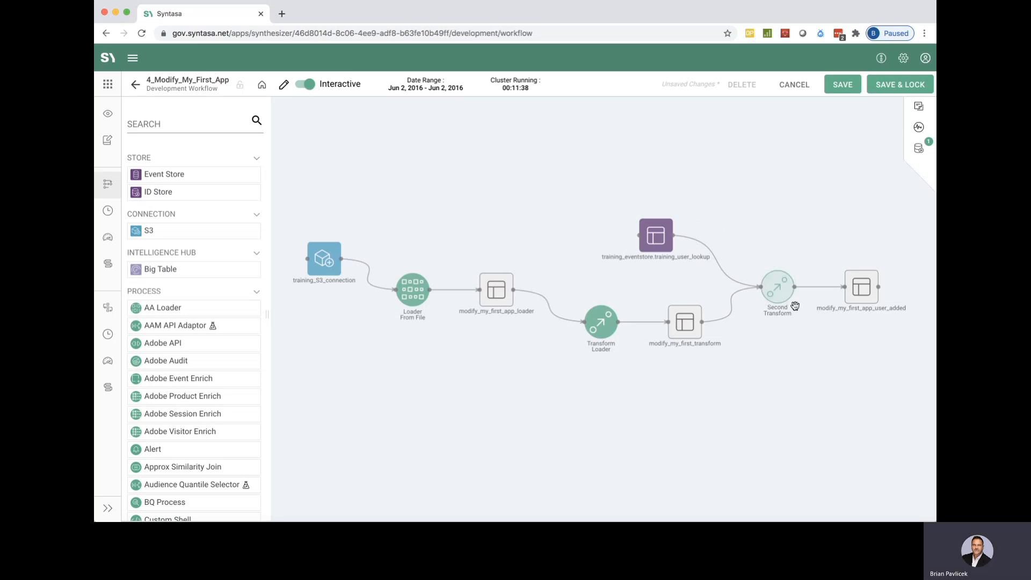
# Add a left join to Second Transform with training_user_lookup as the source and user_lookup as the alias.
pyautogui.click(781, 288)
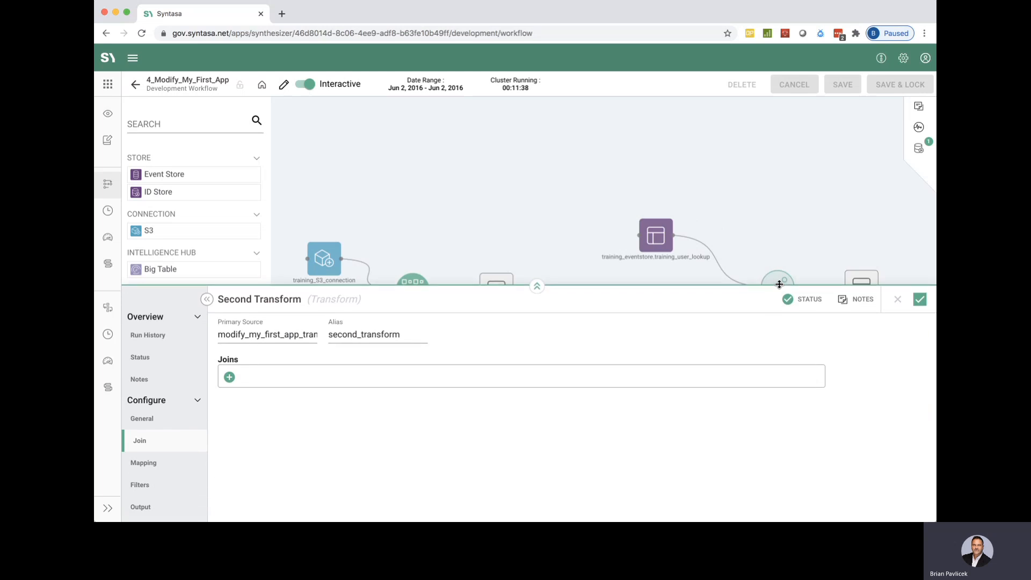
pyautogui.click(537, 285)
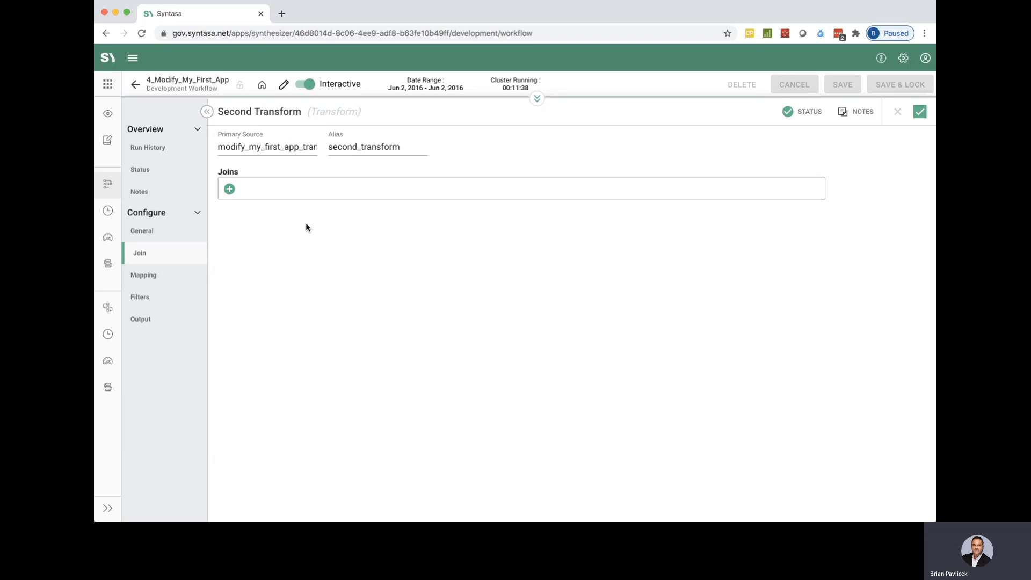
pyautogui.click(231, 190)
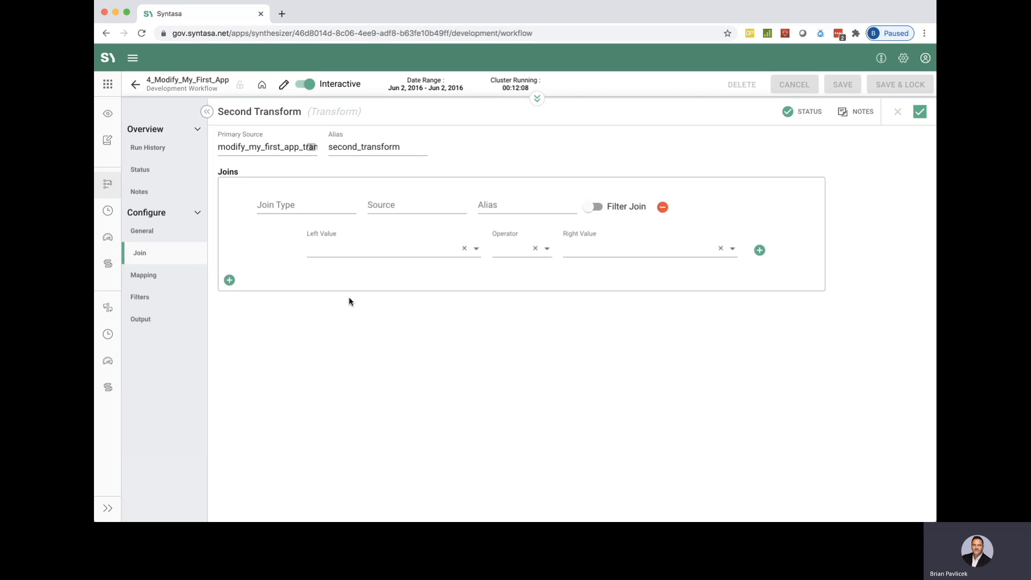
pyautogui.click(299, 204)
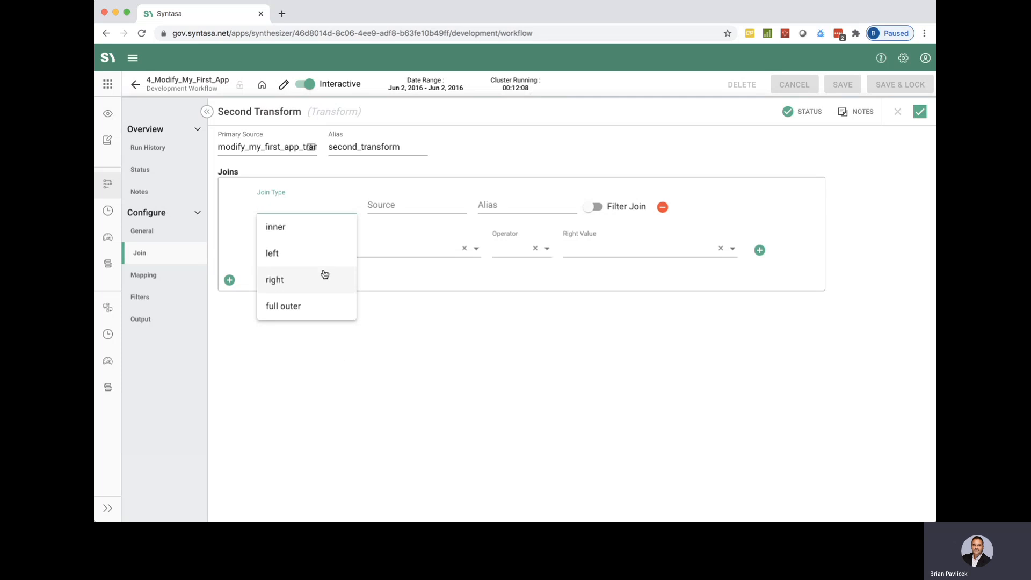
pyautogui.click(280, 253)
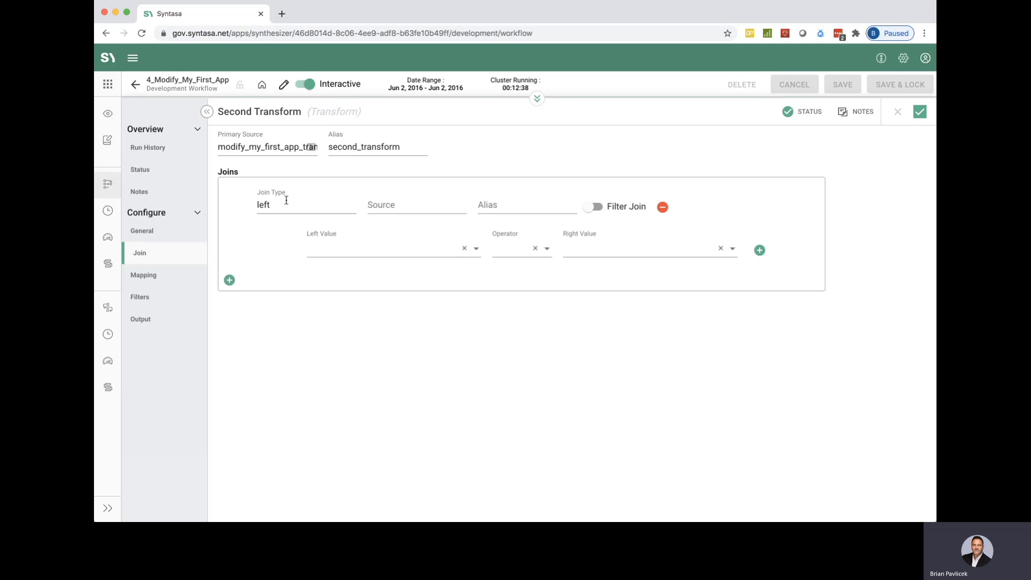
pyautogui.click(399, 204)
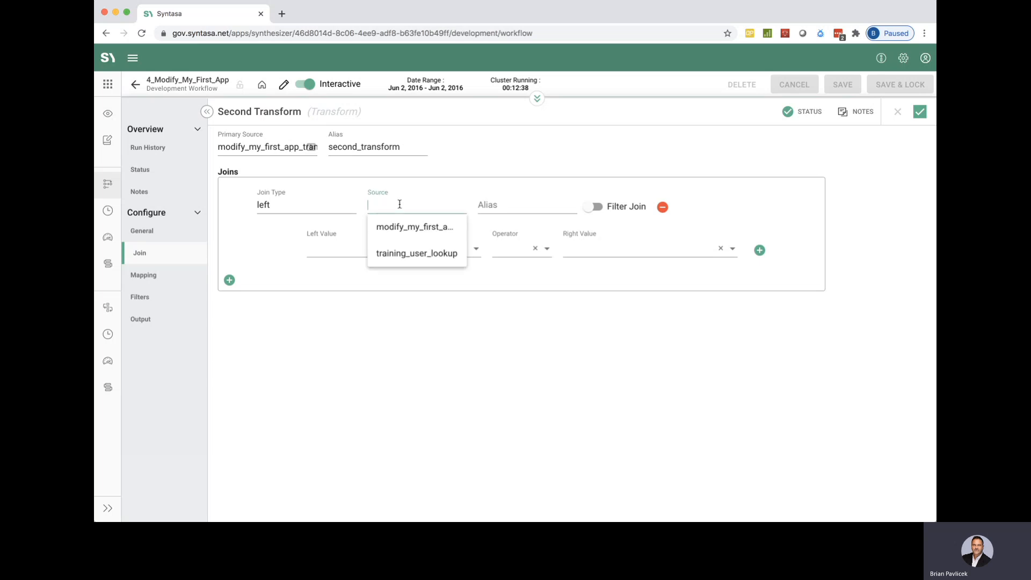
pyautogui.click(425, 260)
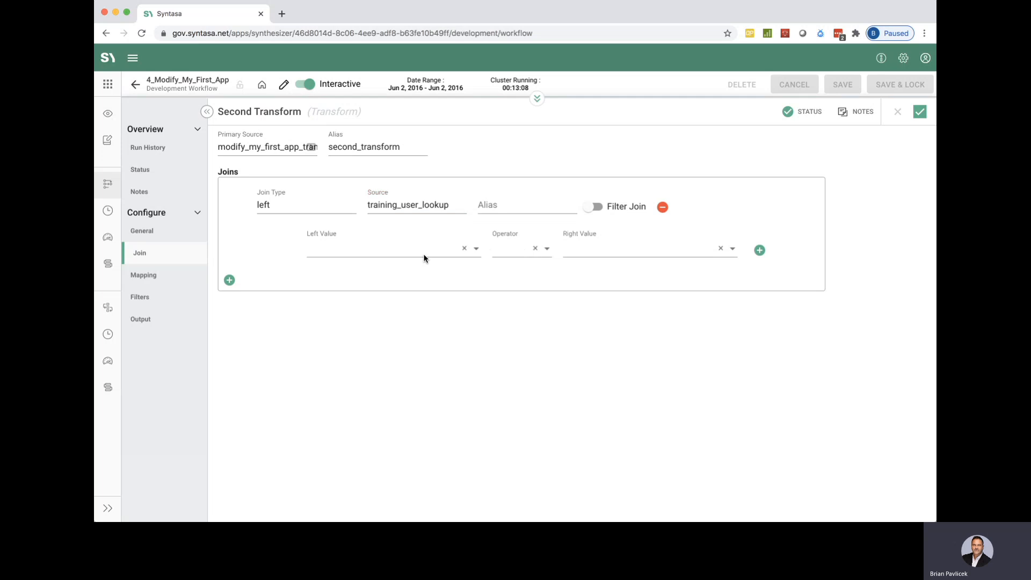
pyautogui.click(530, 205)
pyautogui.write('user_lookup')
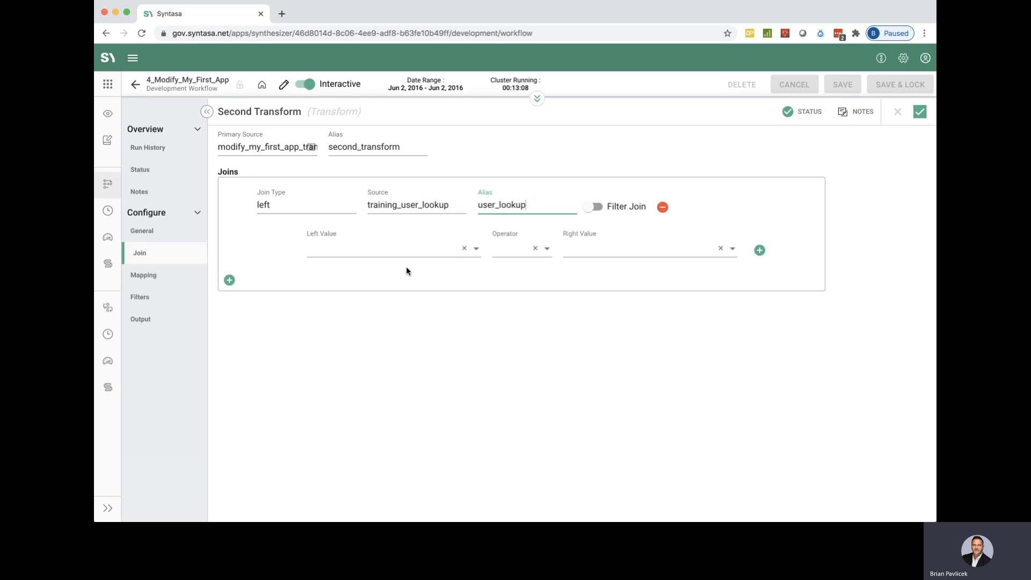
# Set the left value of the join condition to second_transform.user_cn.
pyautogui.click(361, 245)
pyautogui.click(361, 247)
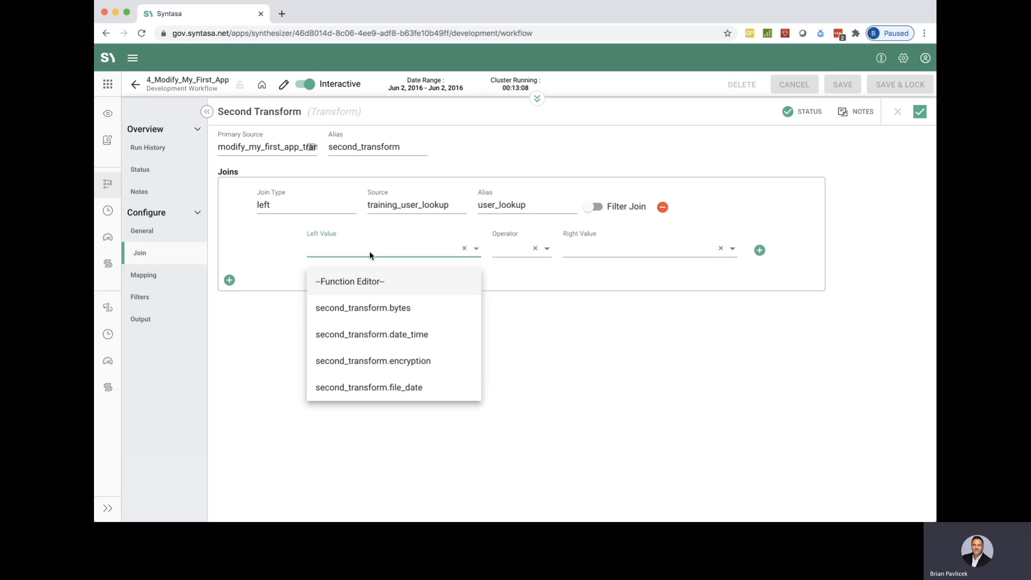
pyautogui.scroll(-5, 414, 360)
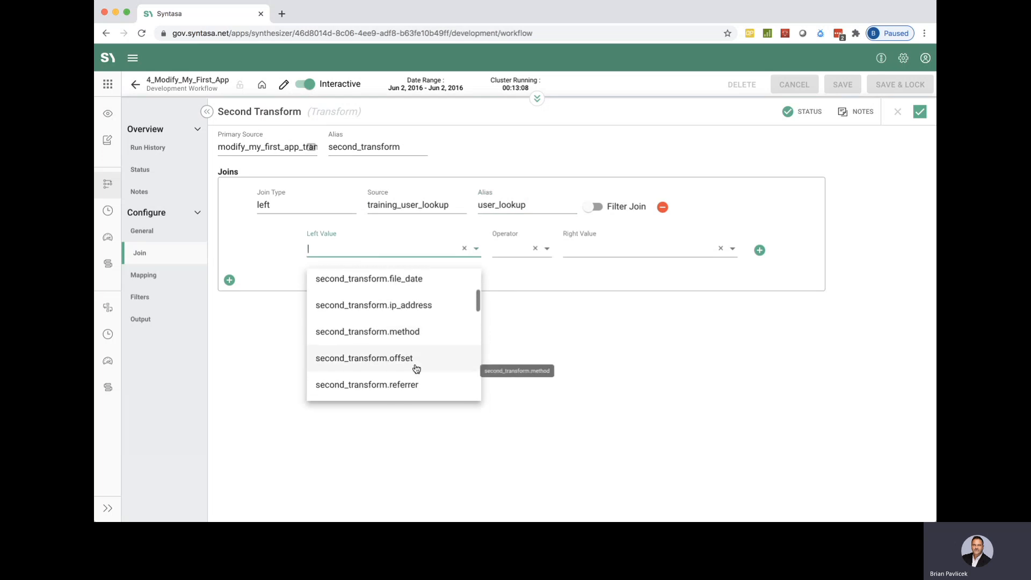
pyautogui.scroll(-4, 416, 367)
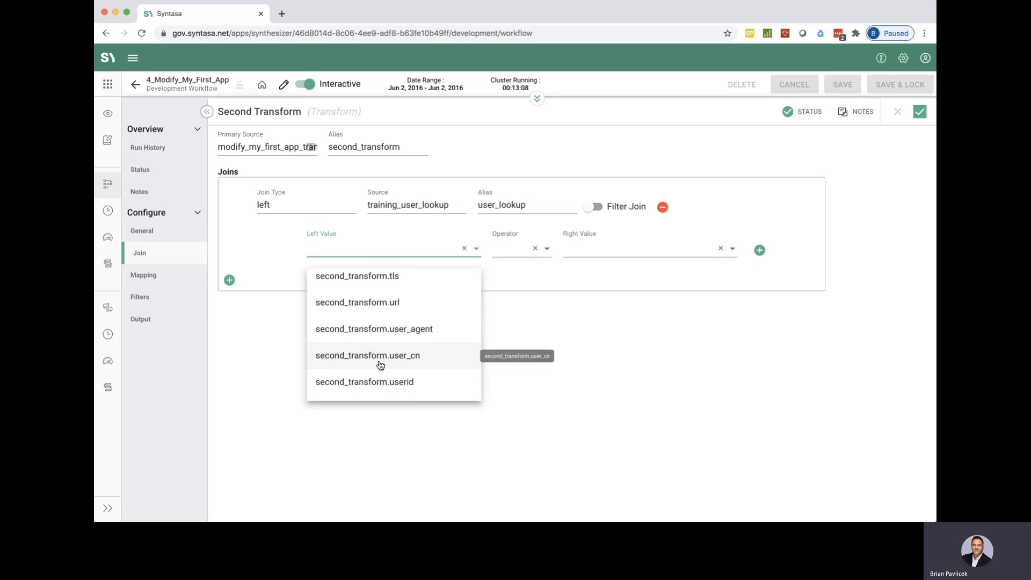
pyautogui.click(389, 357)
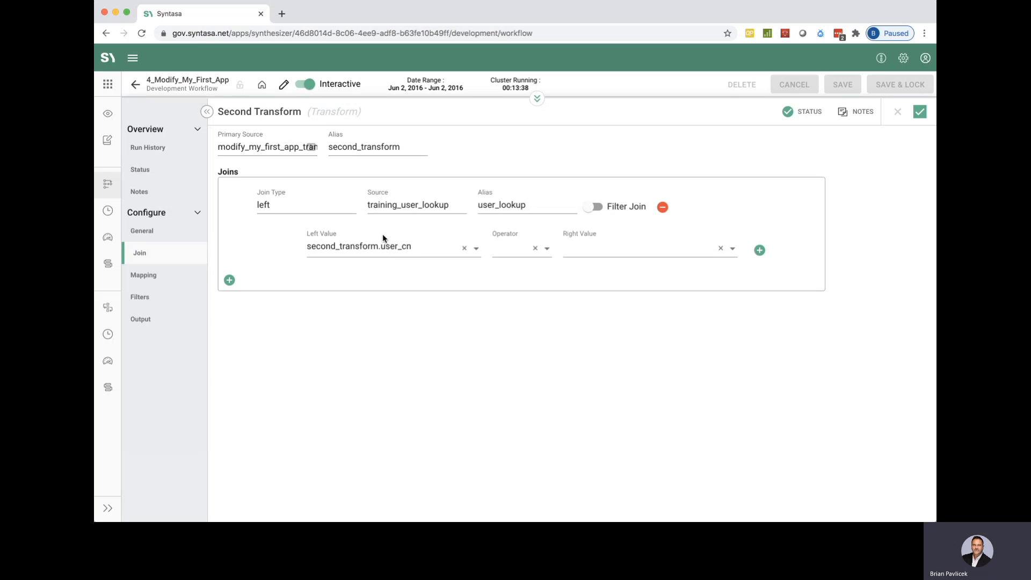
# Complete the join condition with the = operator and user_lookup.universalid as the right value.
pyautogui.click(509, 250)
pyautogui.click(505, 280)
pyautogui.click(617, 250)
pyautogui.scroll(-3, 652, 350)
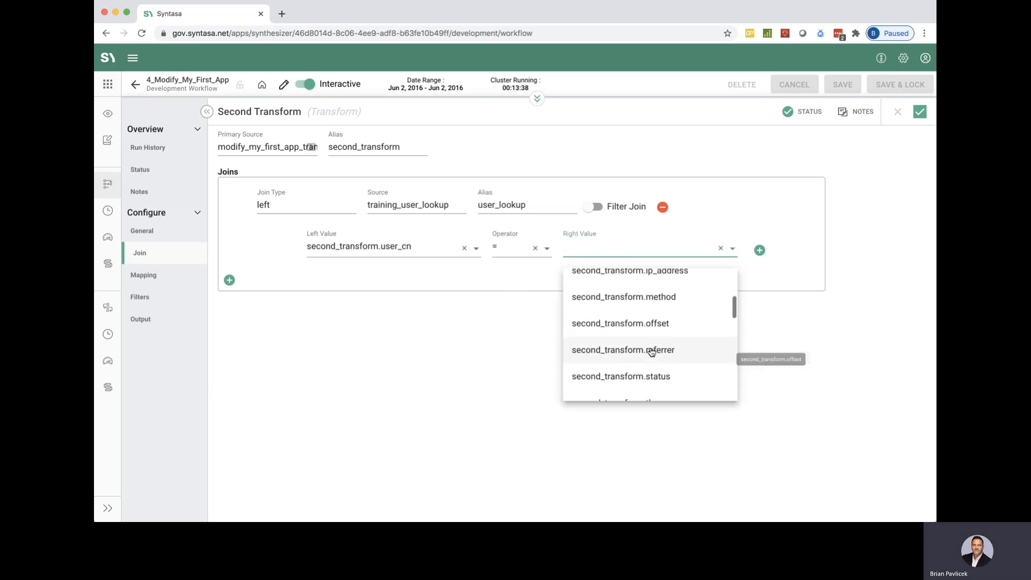
pyautogui.scroll(-8, 652, 352)
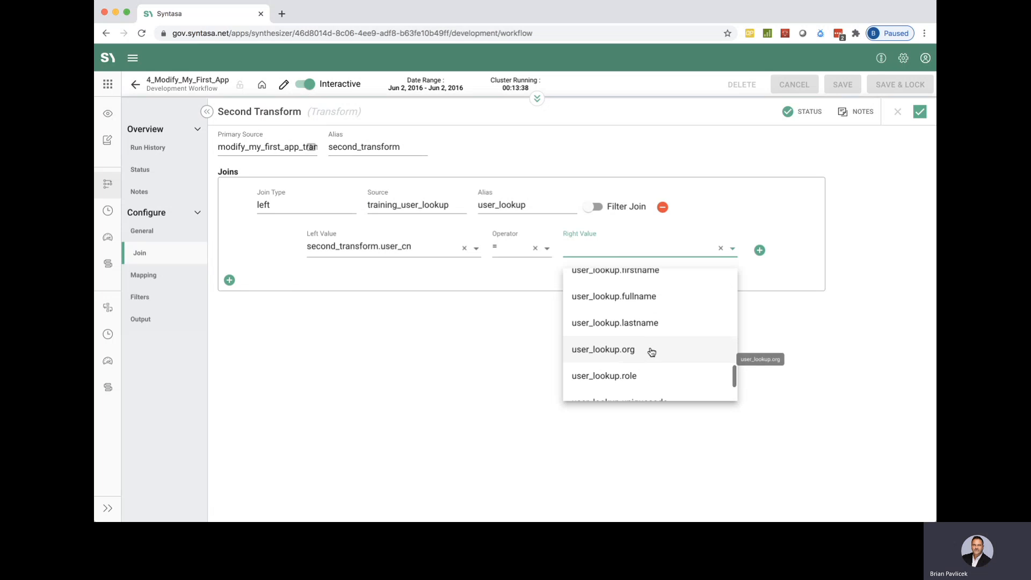
pyautogui.scroll(-2, 652, 352)
pyautogui.scroll(5, 652, 351)
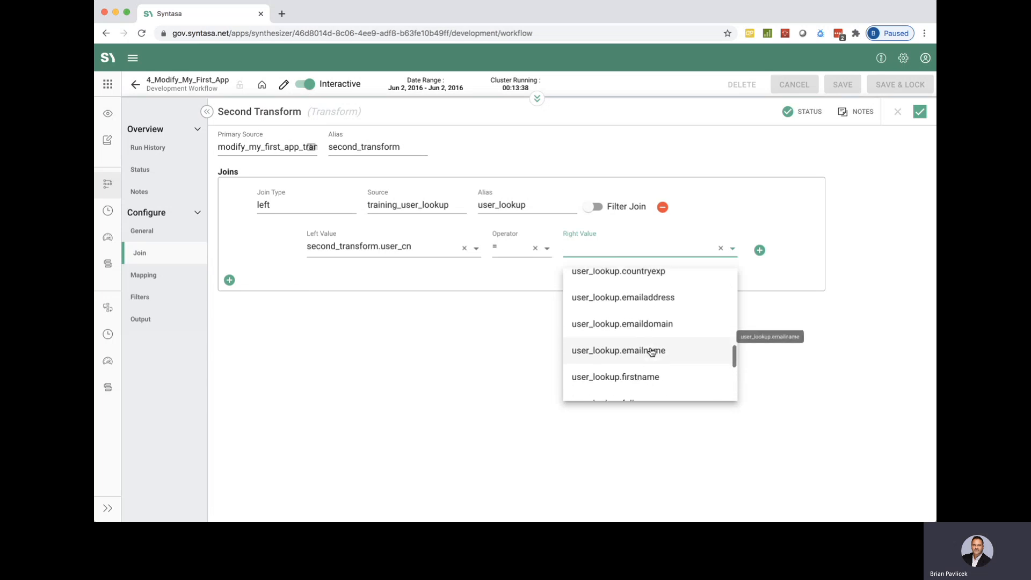
pyautogui.scroll(-6, 652, 352)
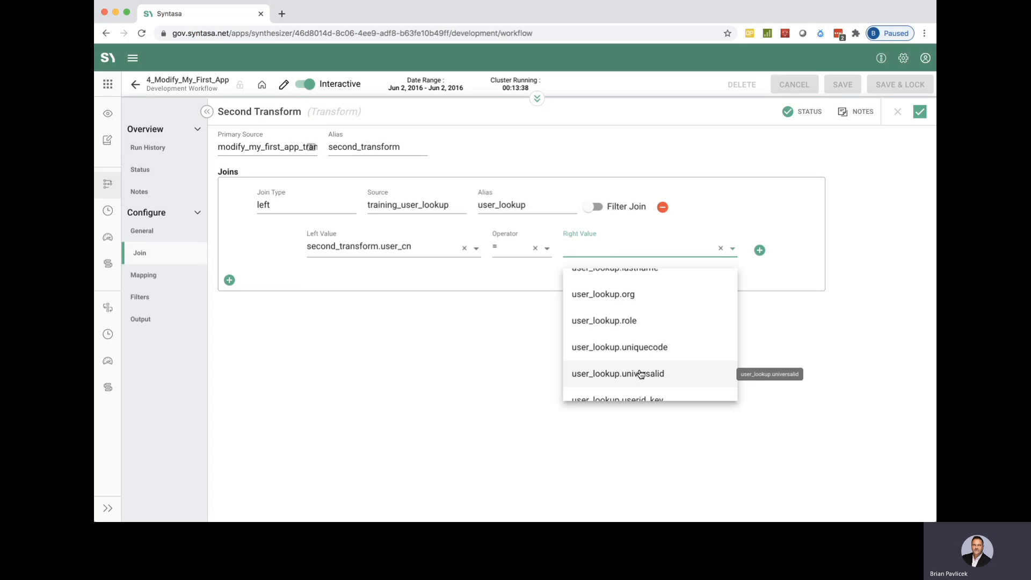
pyautogui.click(640, 375)
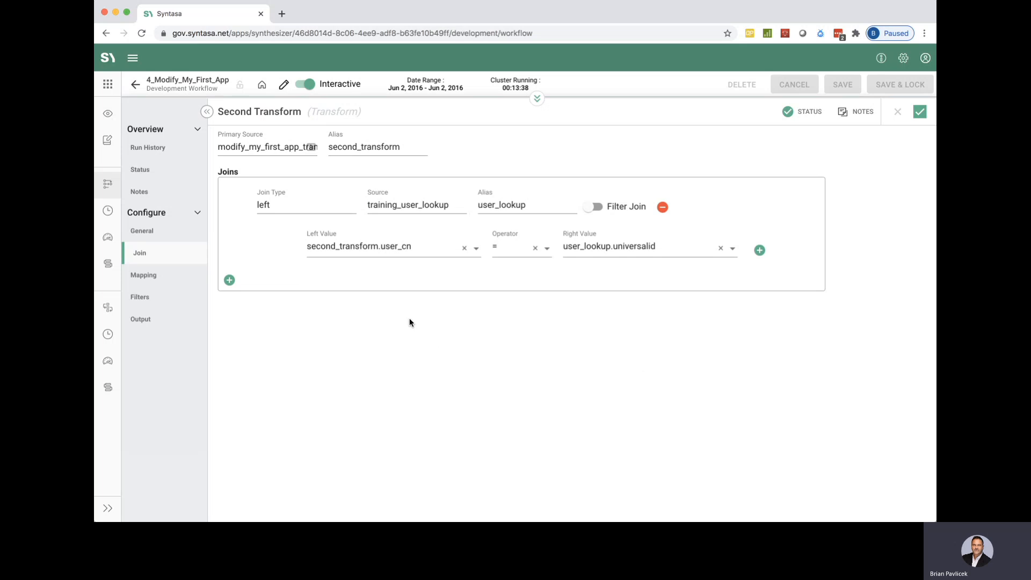
# Open the Apps list in a second browser tab and open the Training_User_Lookup app's workflow there.
pyautogui.moveTo(109, 84)
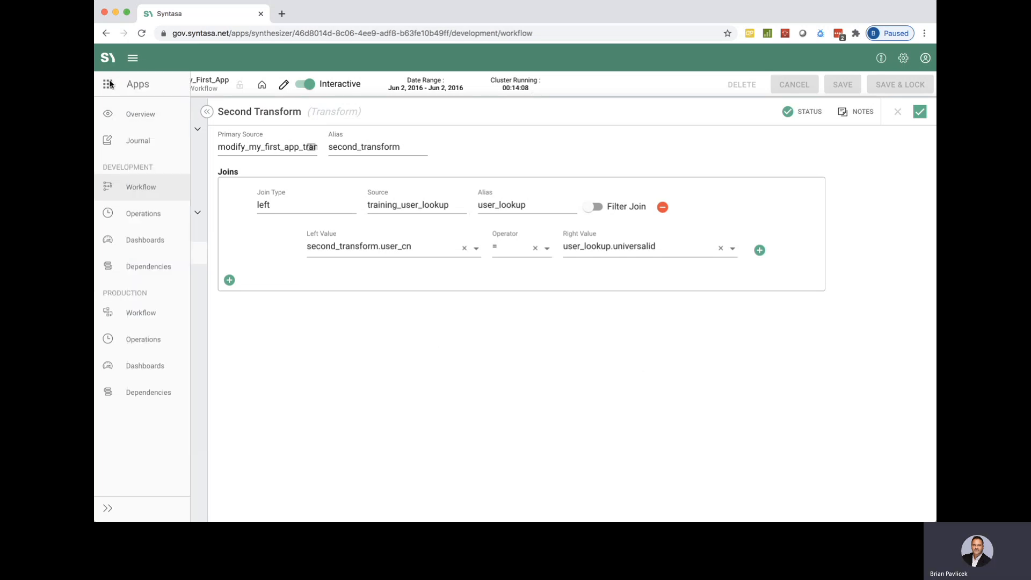
pyautogui.click(174, 84)
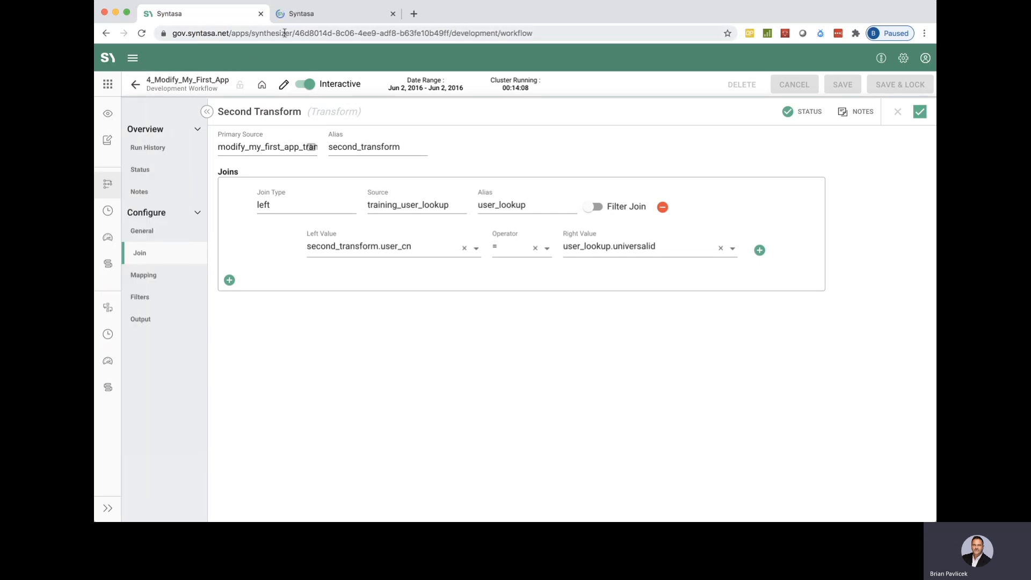
pyautogui.click(316, 15)
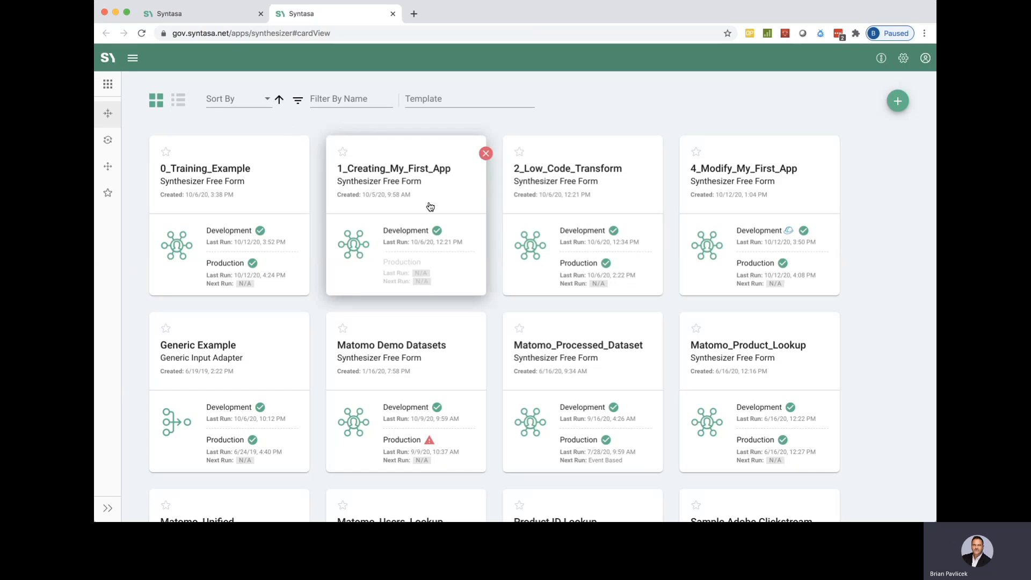
pyautogui.scroll(-9, 494, 274)
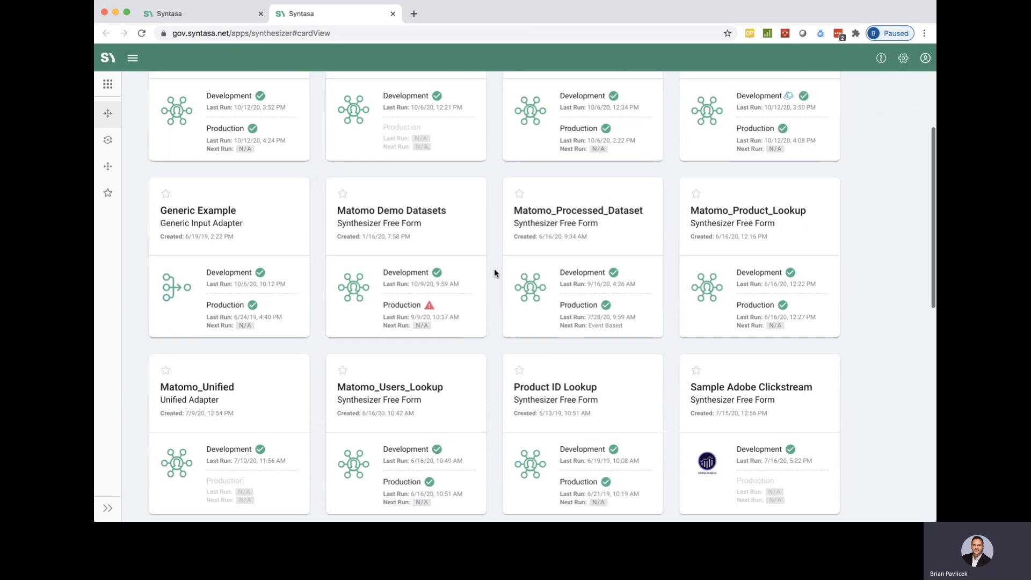
pyautogui.scroll(-4, 495, 272)
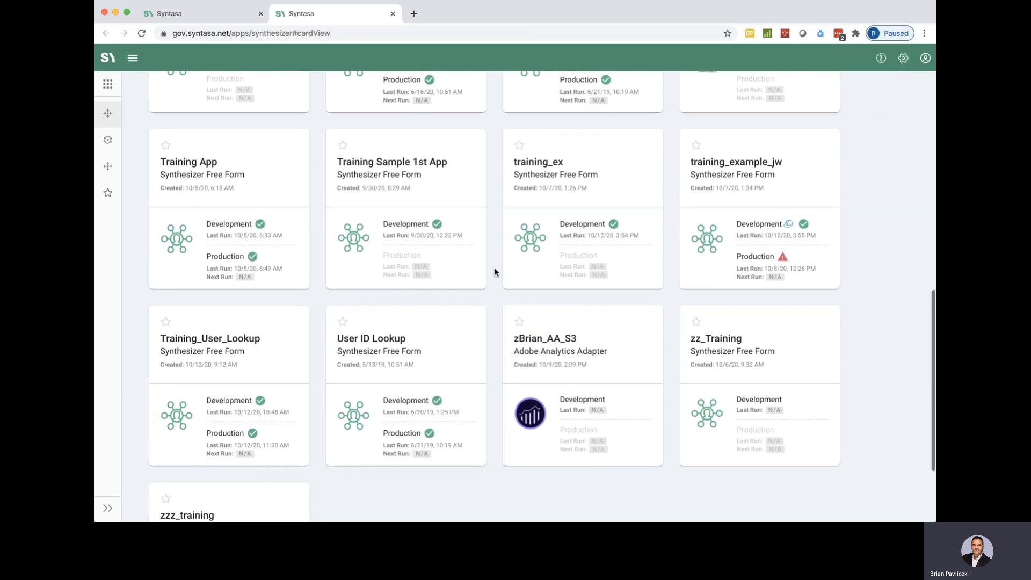
pyautogui.click(220, 339)
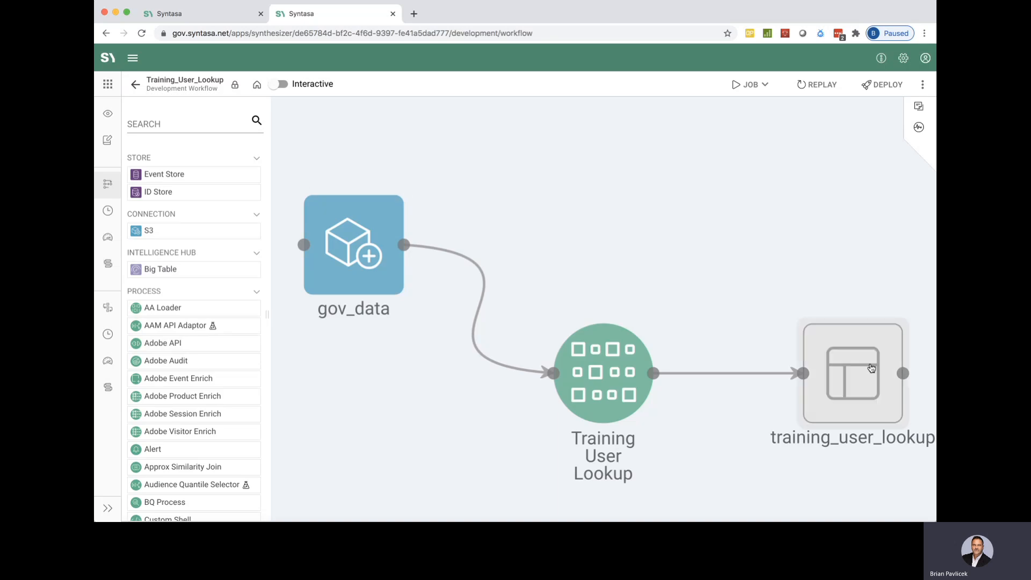
# Preview the training_user_lookup dataset and examine the values in its universalid column.
pyautogui.click(872, 369)
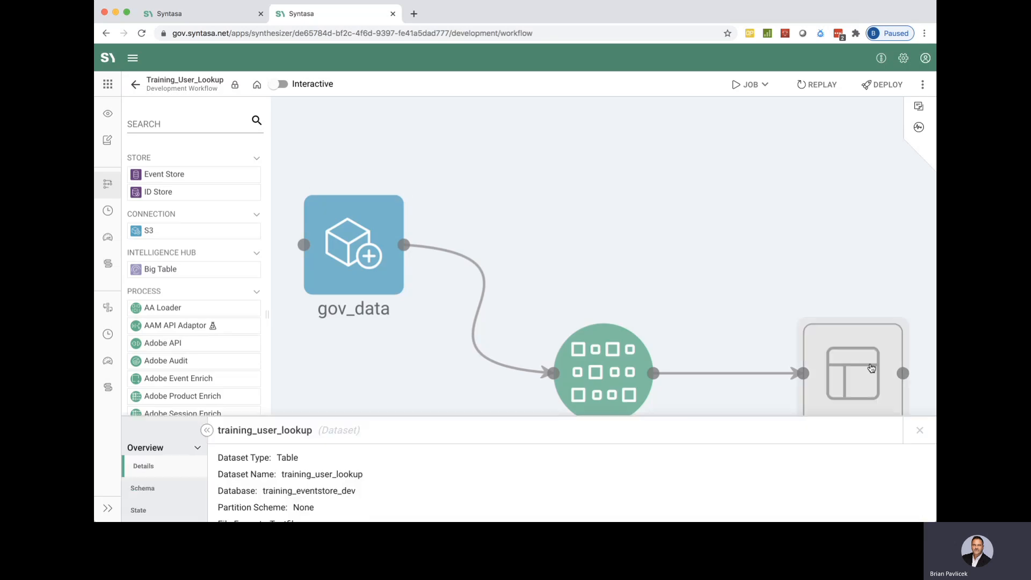
pyautogui.click(158, 402)
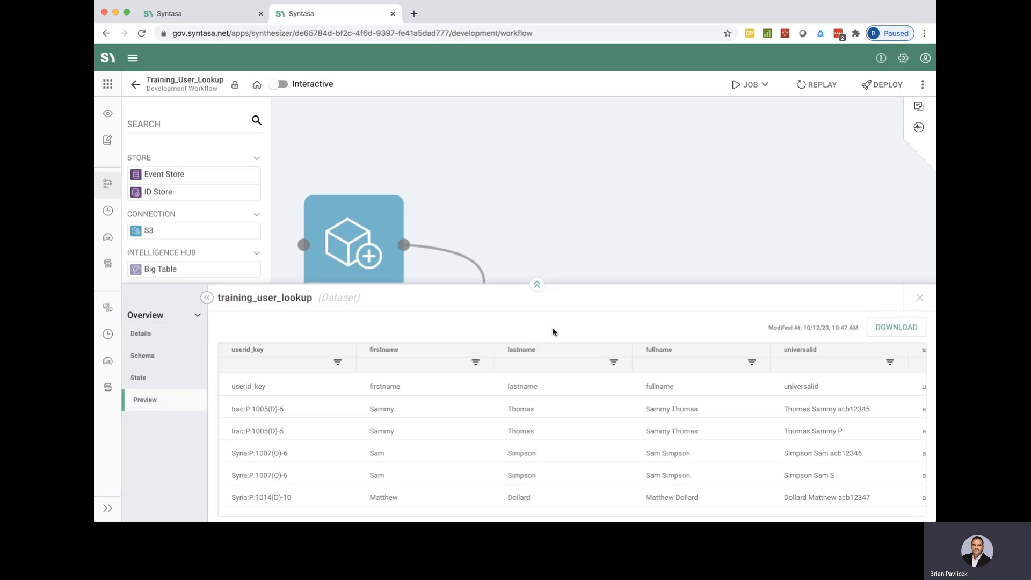
pyautogui.click(537, 284)
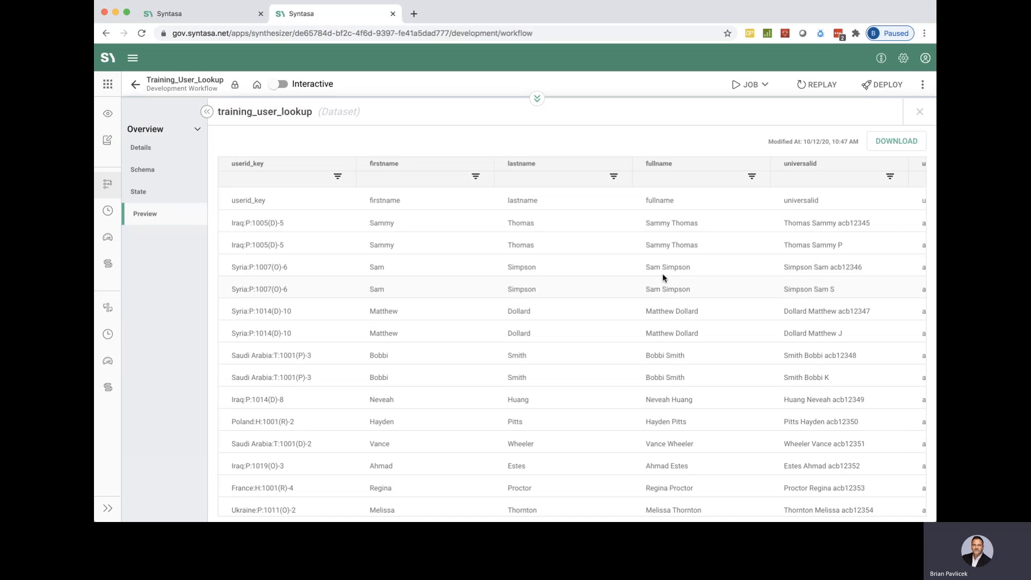
pyautogui.hscroll(6, 540, 283)
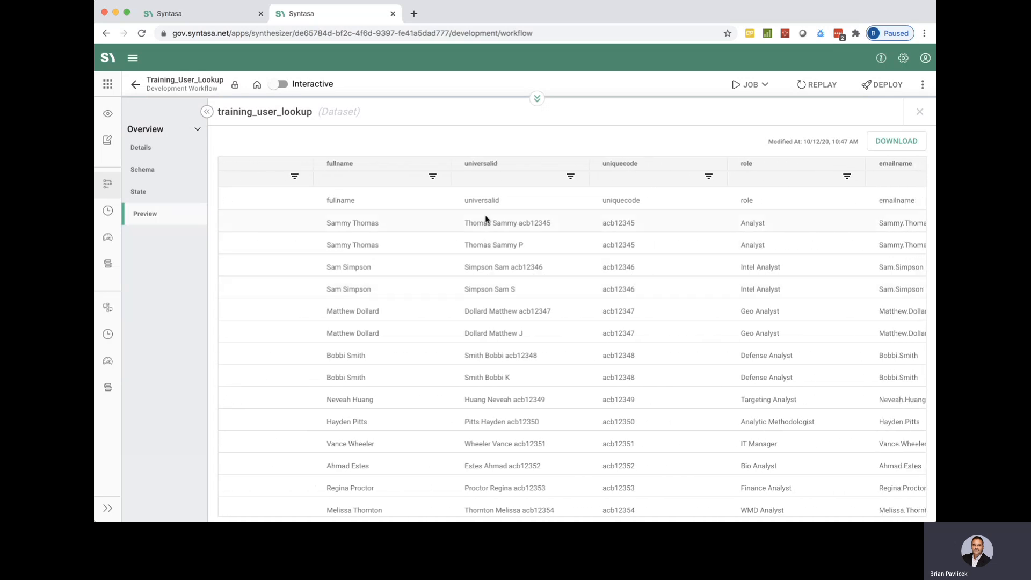
pyautogui.moveTo(463, 333); pyautogui.dragTo(476, 333)
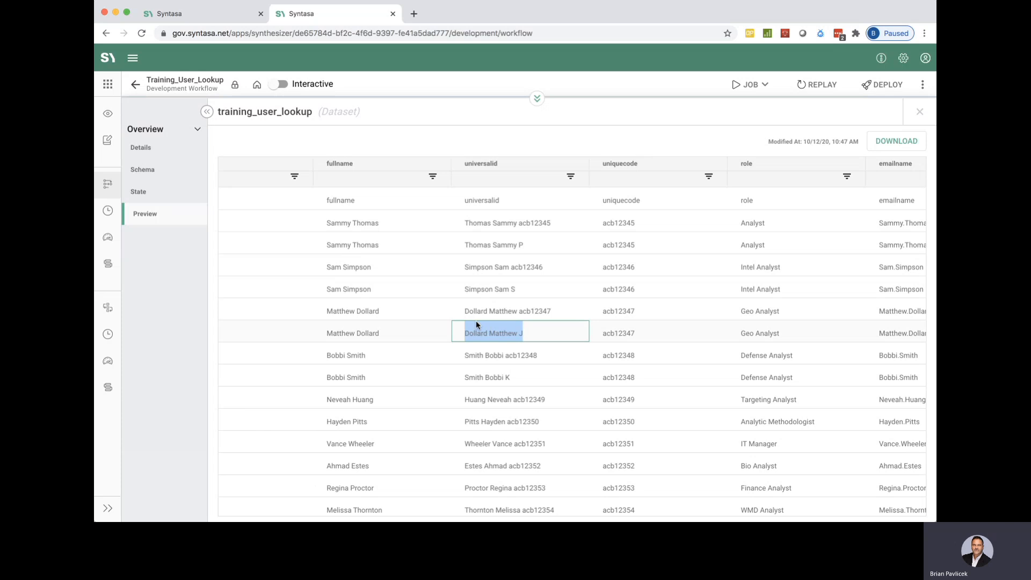
pyautogui.click(527, 335)
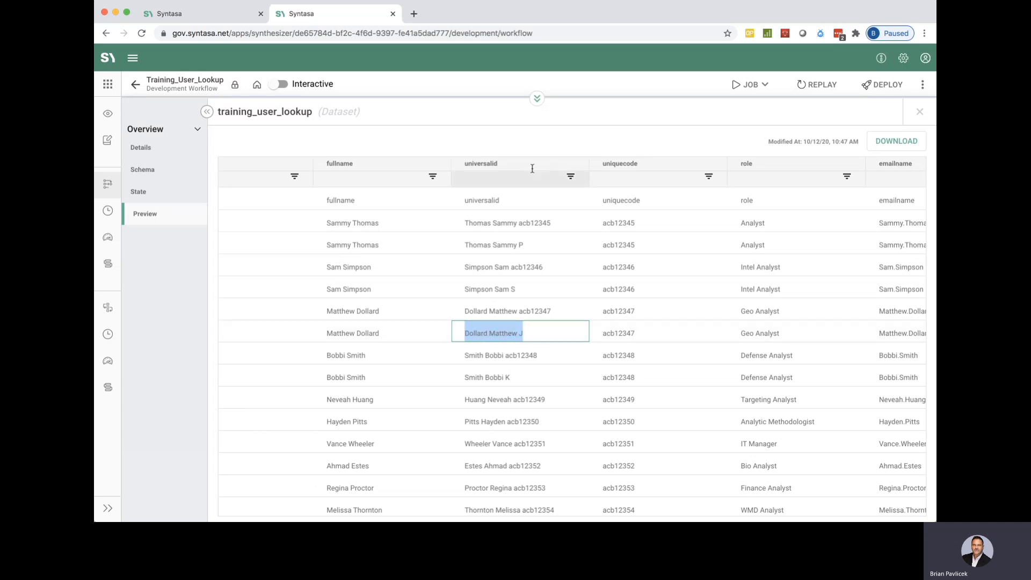
# Return to the 4_Modify_My_First_App browser tab and apply the Second Transform join settings.
pyautogui.click(193, 18)
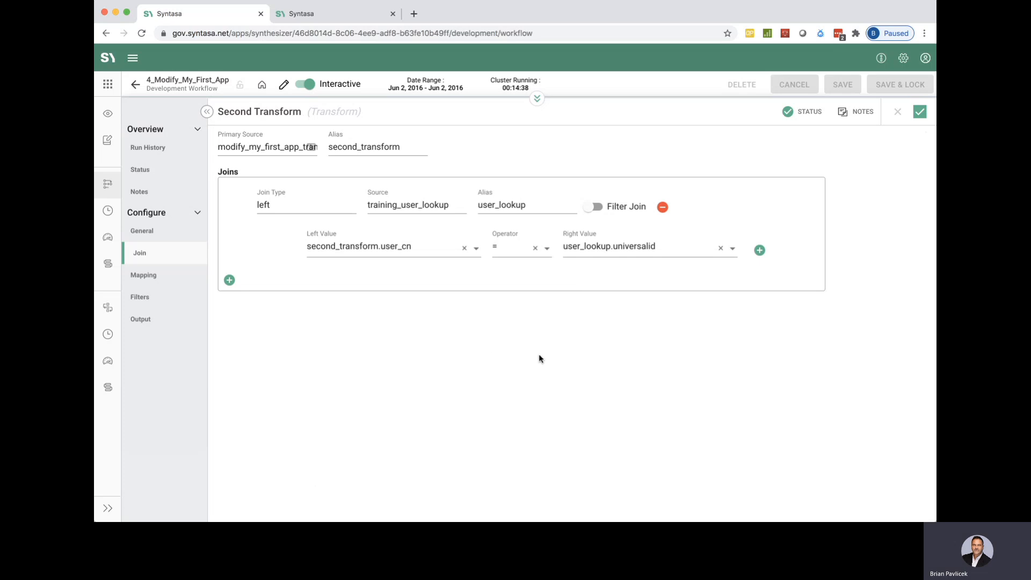
pyautogui.click(920, 112)
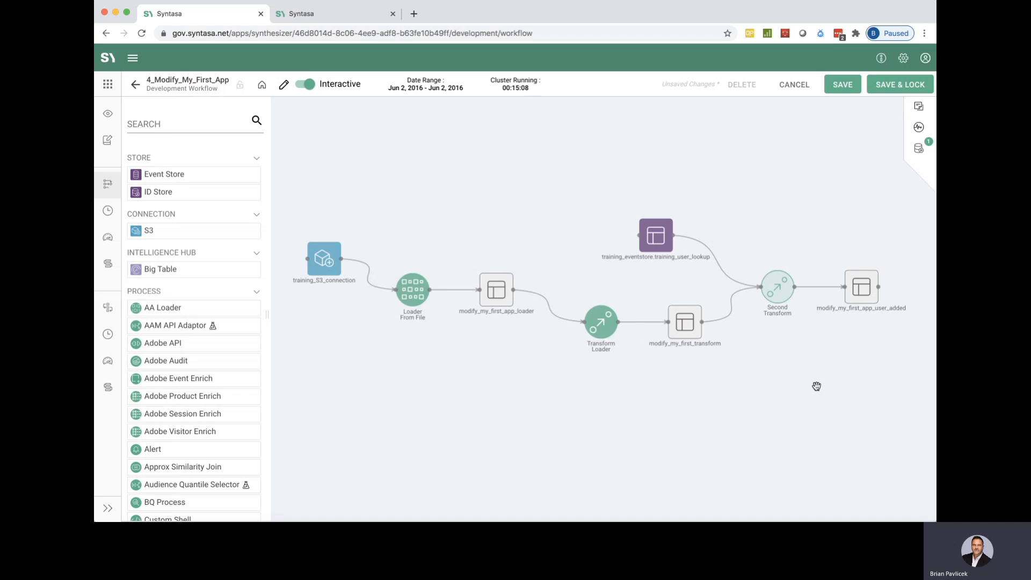
# Reopen the Second Transform configuration and review its field mapping from ip_address to file_date.
pyautogui.click(780, 289)
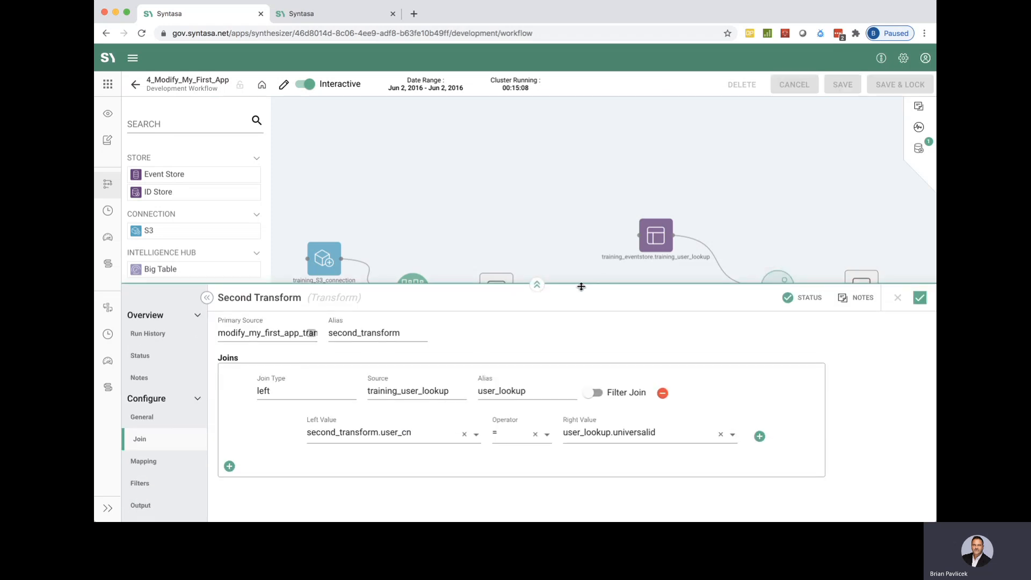
pyautogui.click(538, 288)
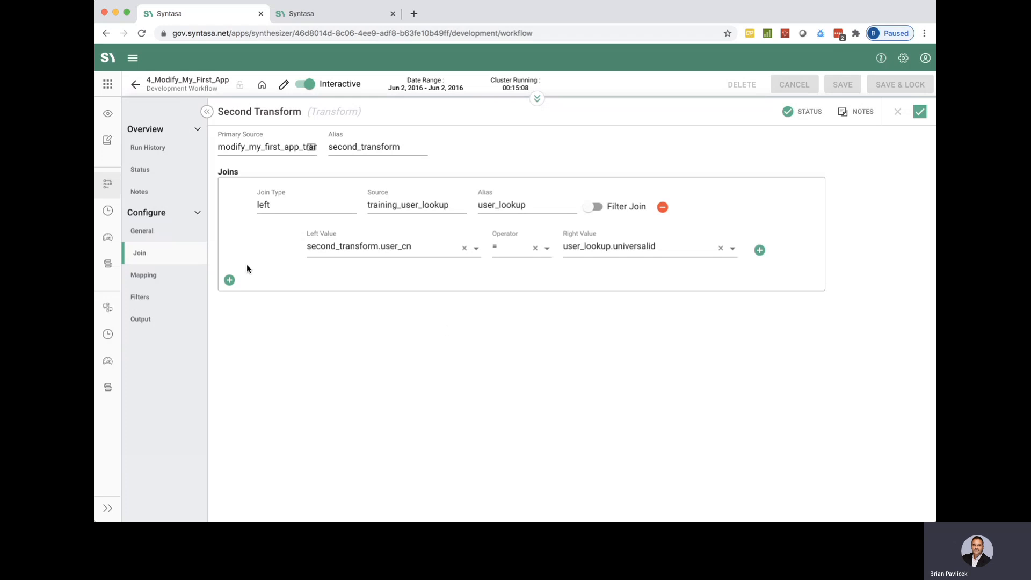
pyautogui.click(147, 283)
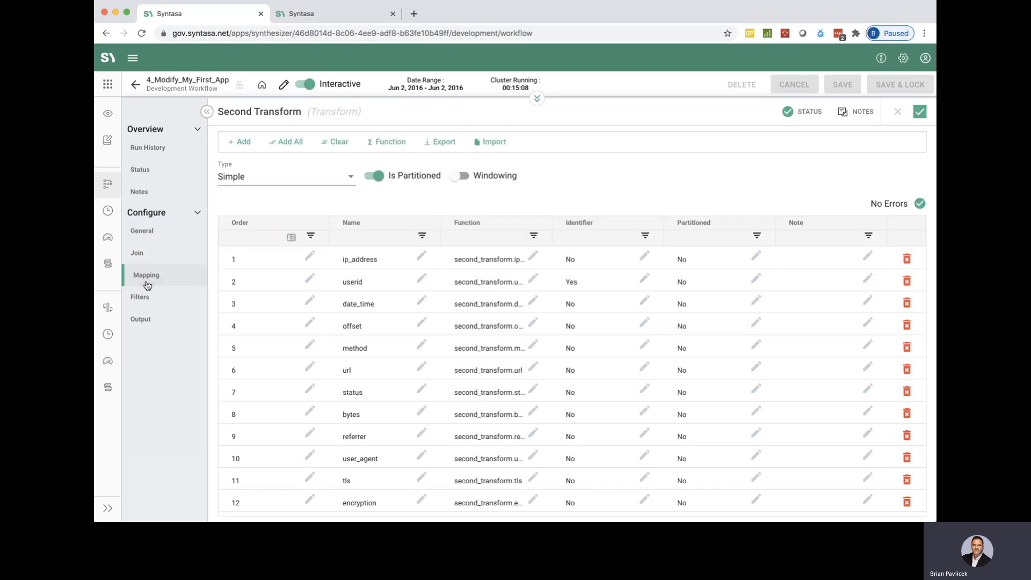
pyautogui.scroll(-2, 433, 312)
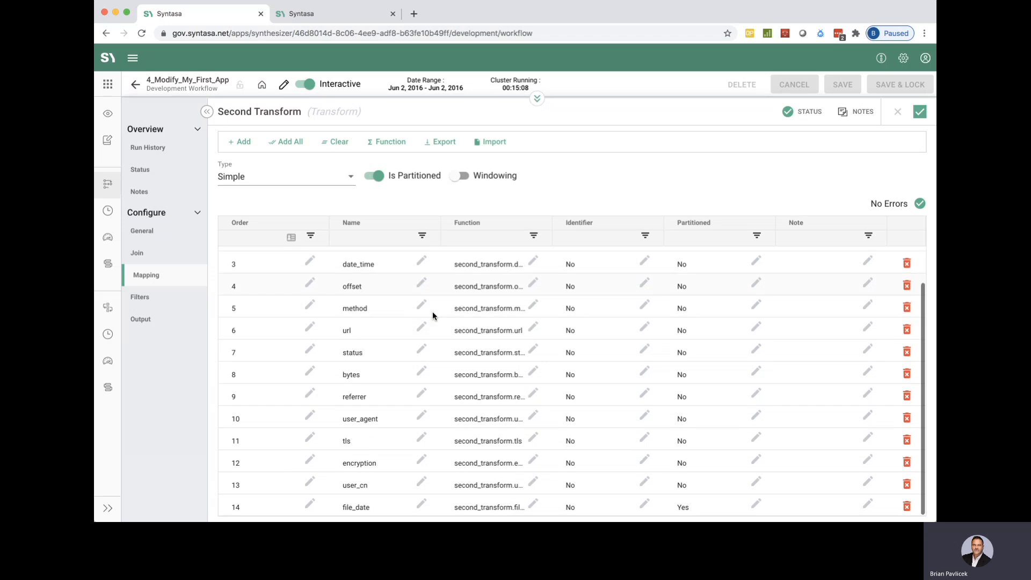
pyautogui.scroll(2, 455, 440)
pyautogui.scroll(-2, 454, 441)
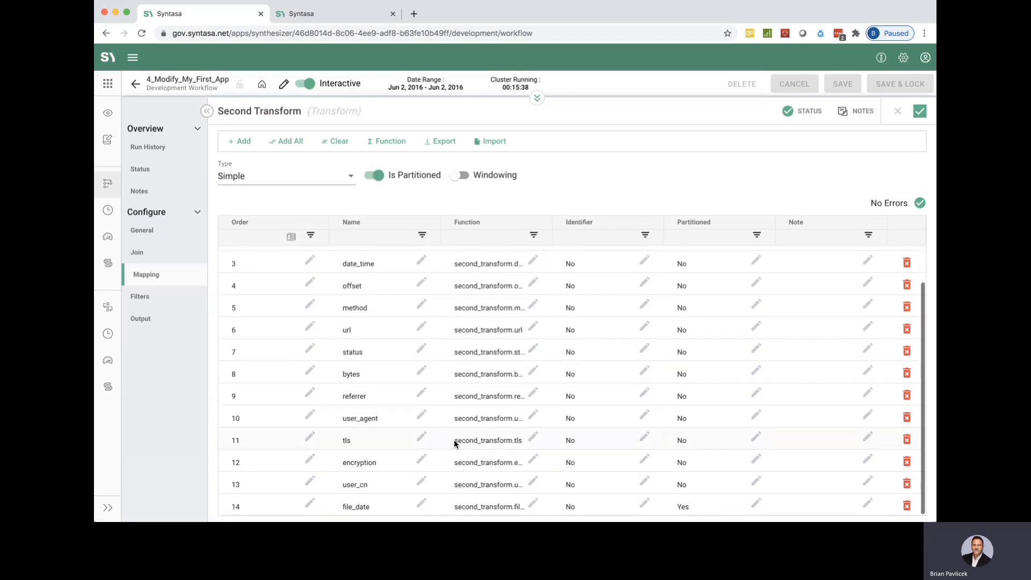
# Start adding fields to the Second Transform mapping, selecting user_lookup's countryexp, emailaddress, emaildomain and emailname.
pyautogui.scroll(2, 428, 317)
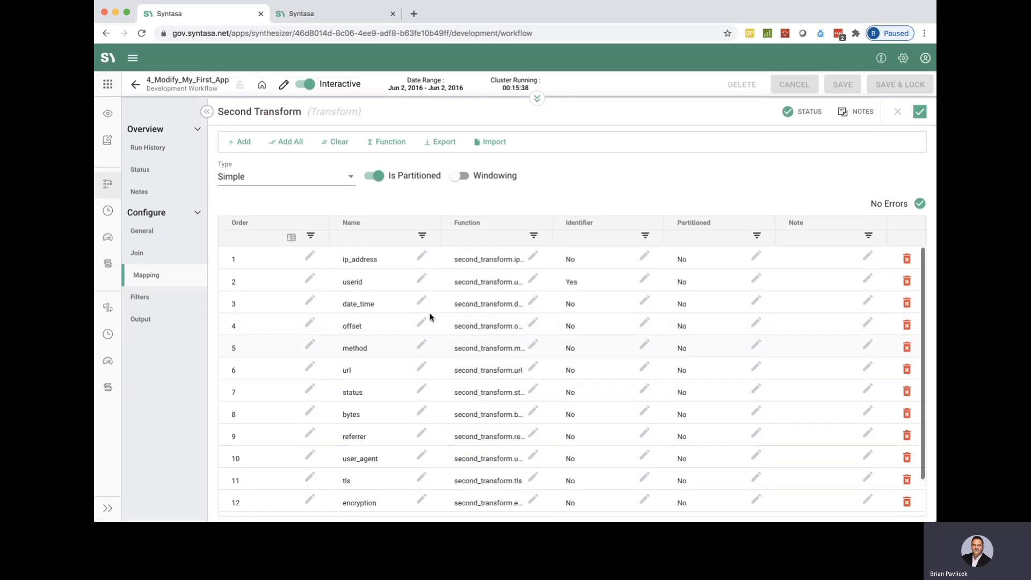
pyautogui.scroll(-2, 430, 317)
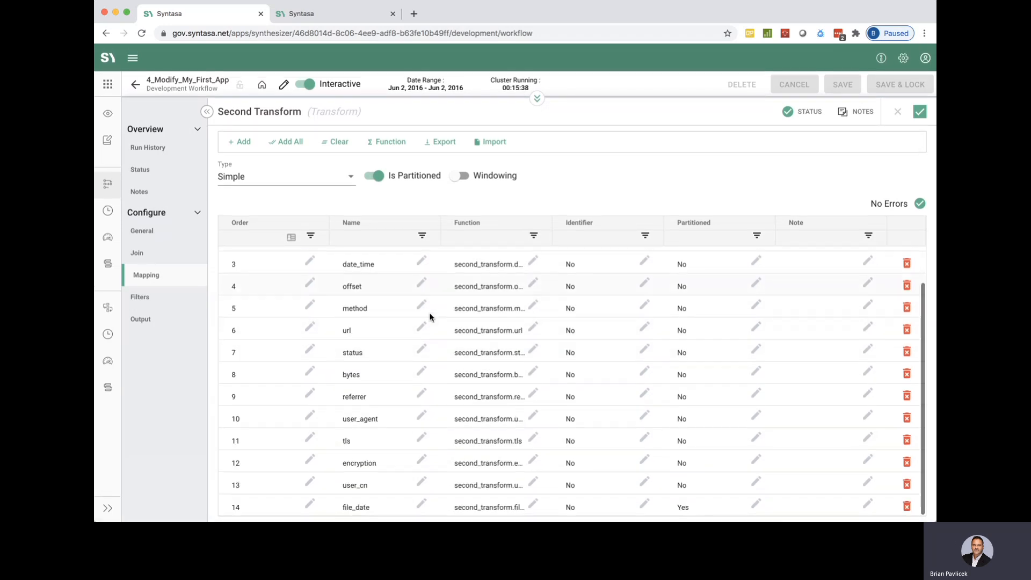
pyautogui.click(243, 143)
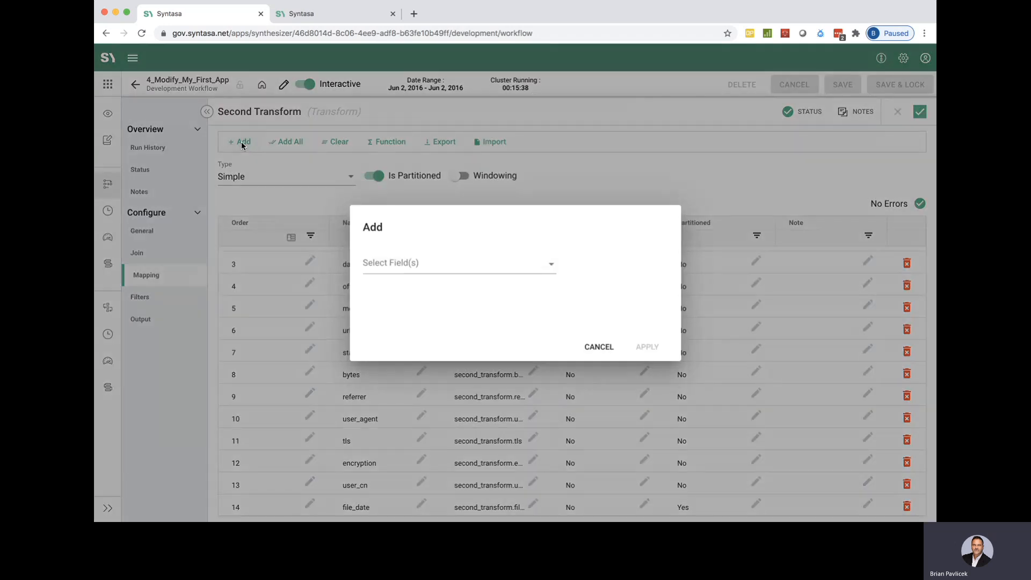
pyautogui.click(469, 264)
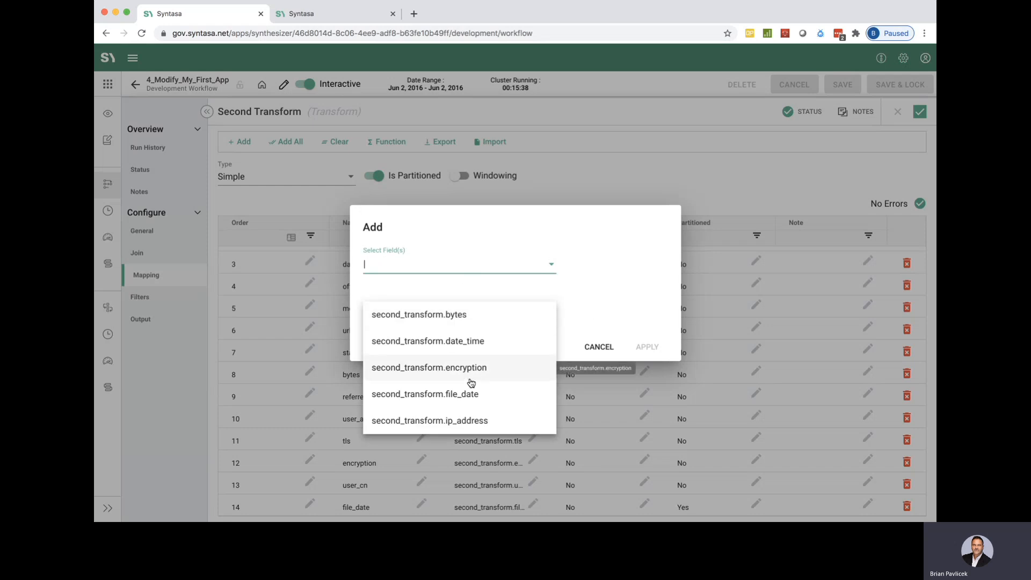
pyautogui.scroll(-5, 467, 365)
pyautogui.scroll(-8, 472, 382)
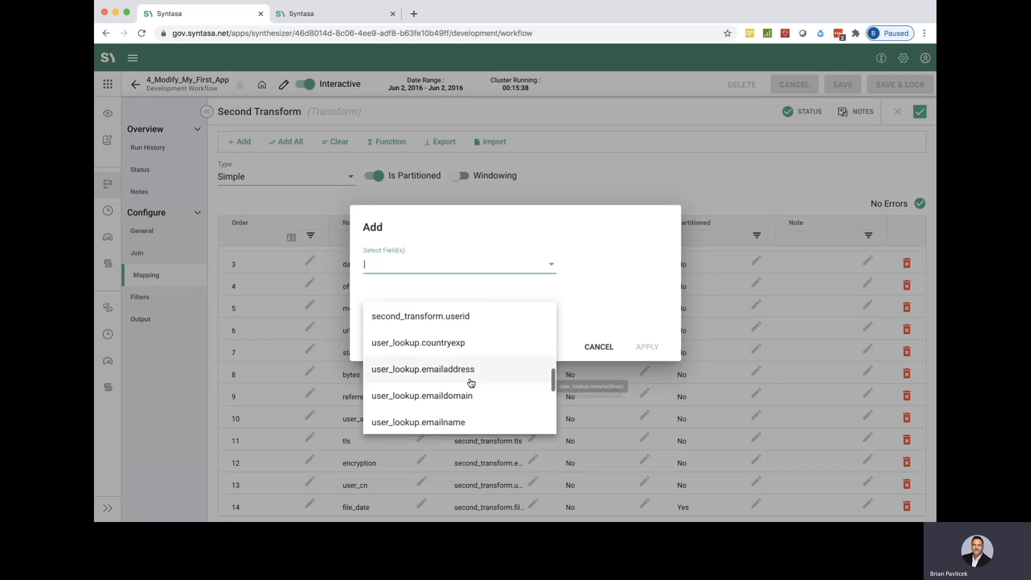
pyautogui.scroll(-4, 470, 379)
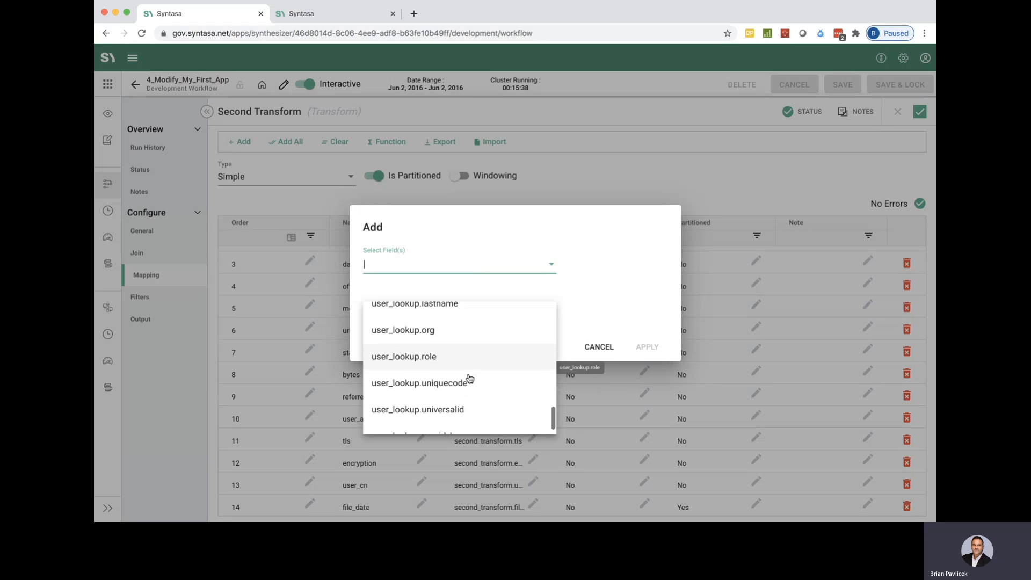
pyautogui.scroll(6, 470, 379)
pyautogui.scroll(3, 471, 379)
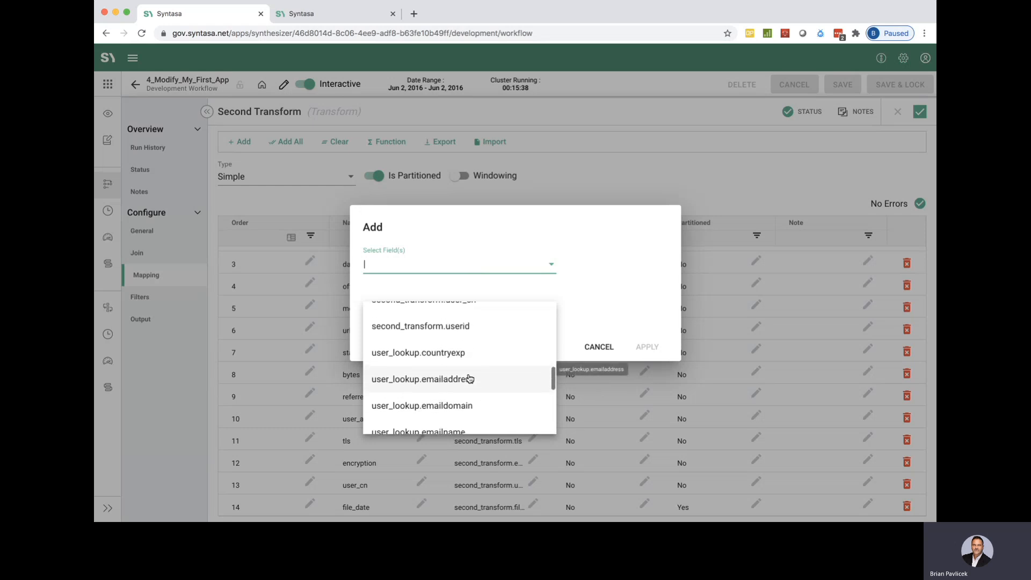
pyautogui.scroll(-1, 469, 376)
pyautogui.click(452, 328)
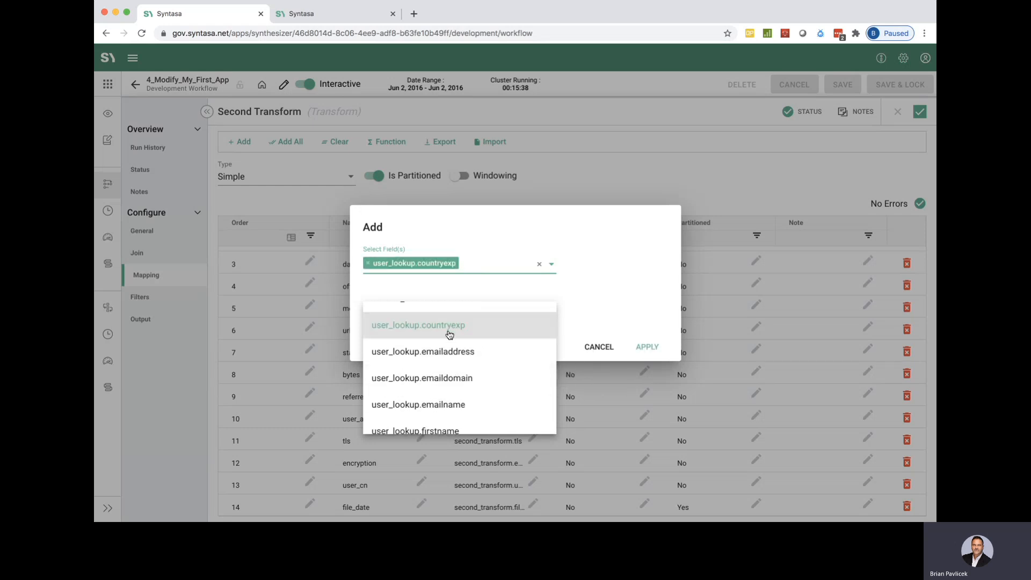
pyautogui.click(446, 352)
pyautogui.click(438, 392)
pyautogui.click(438, 432)
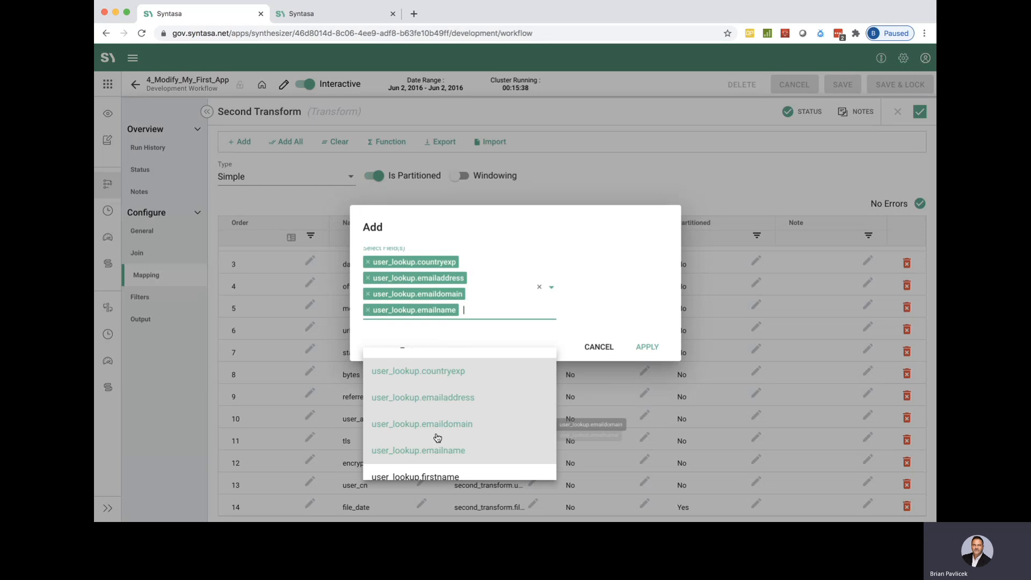
# Include user_lookup's firstname, fullname, lastname and org in the fields selected for the mapping.
pyautogui.scroll(-2, 438, 435)
pyautogui.click(438, 408)
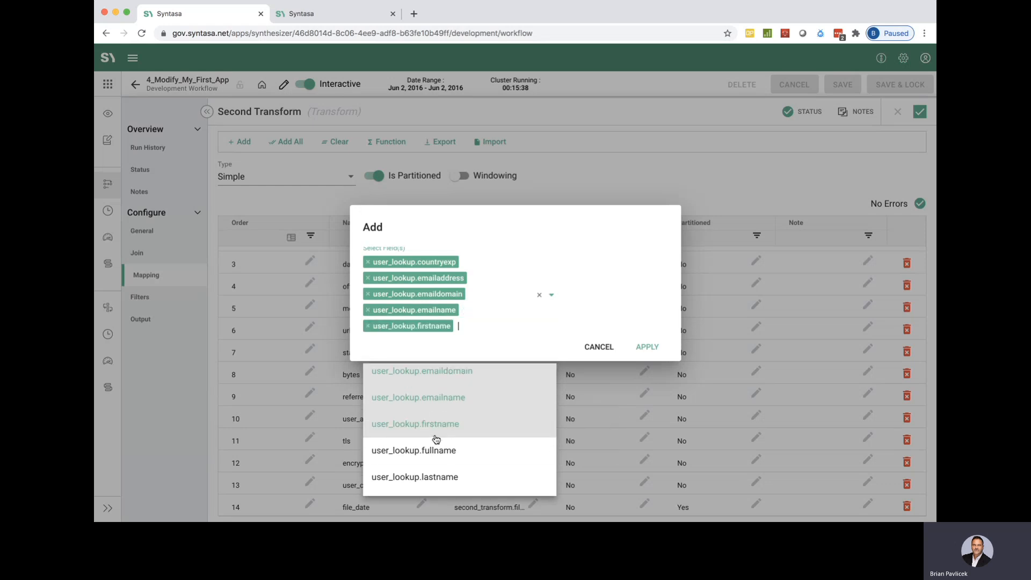
pyautogui.click(437, 452)
pyautogui.scroll(-2, 436, 454)
pyautogui.click(436, 451)
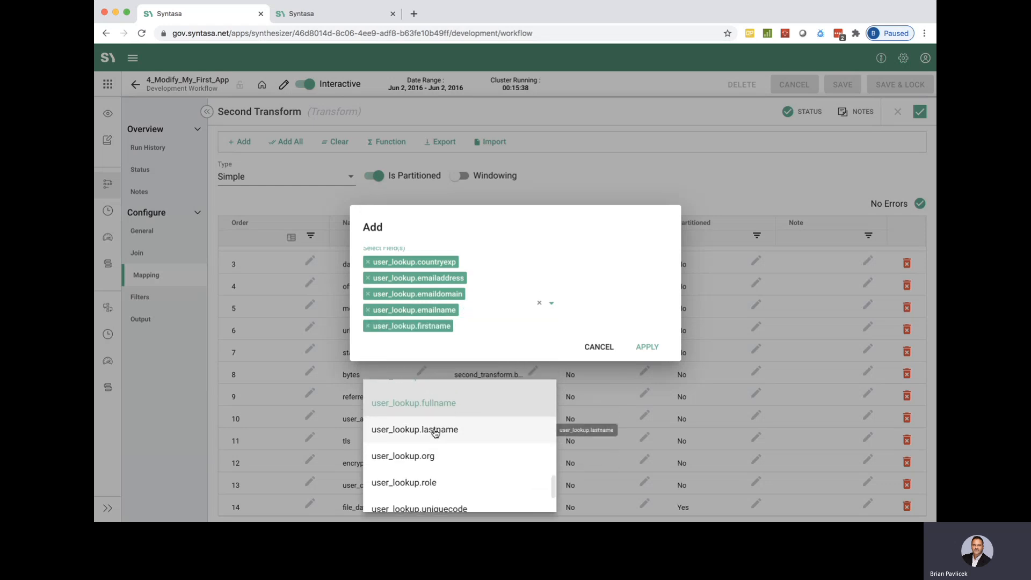
pyautogui.click(428, 472)
pyautogui.scroll(-2, 427, 473)
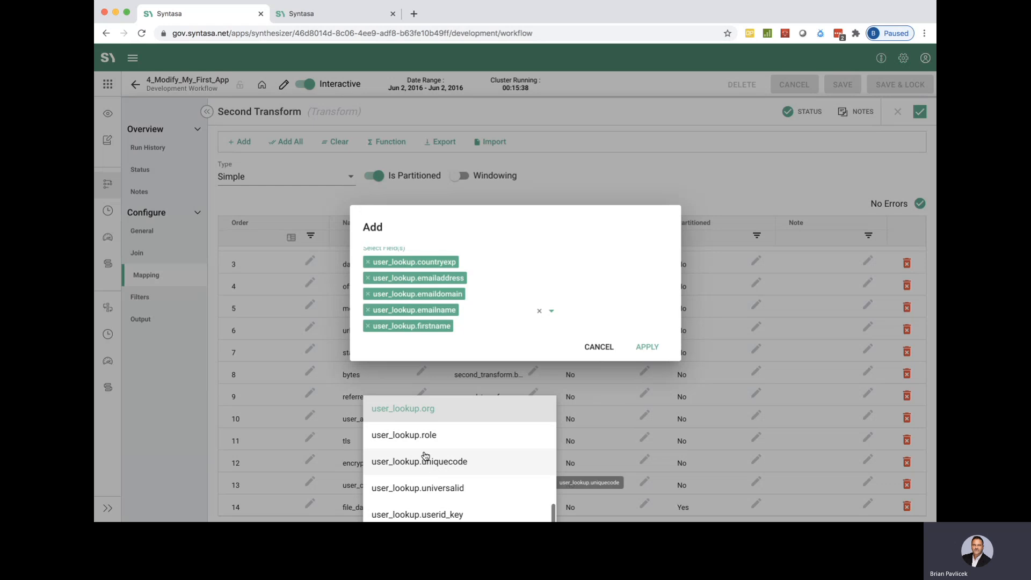
# Select user_lookup's role, uniquecode, universalid and userid_key as well, and add all selected fields to the mapping.
pyautogui.click(430, 439)
pyautogui.click(438, 478)
pyautogui.scroll(-2, 438, 478)
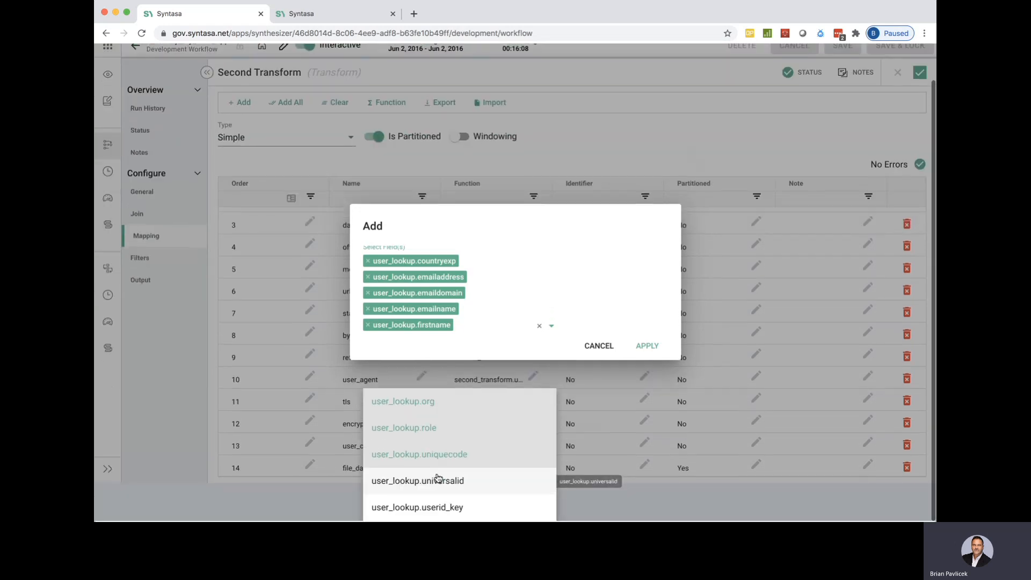
pyautogui.scroll(-2, 438, 481)
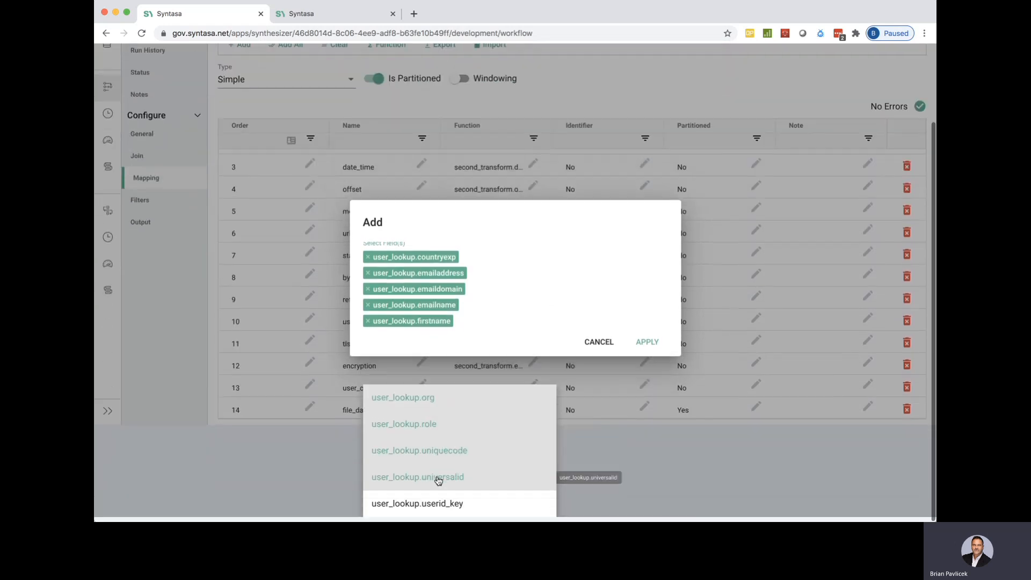
pyautogui.click(438, 511)
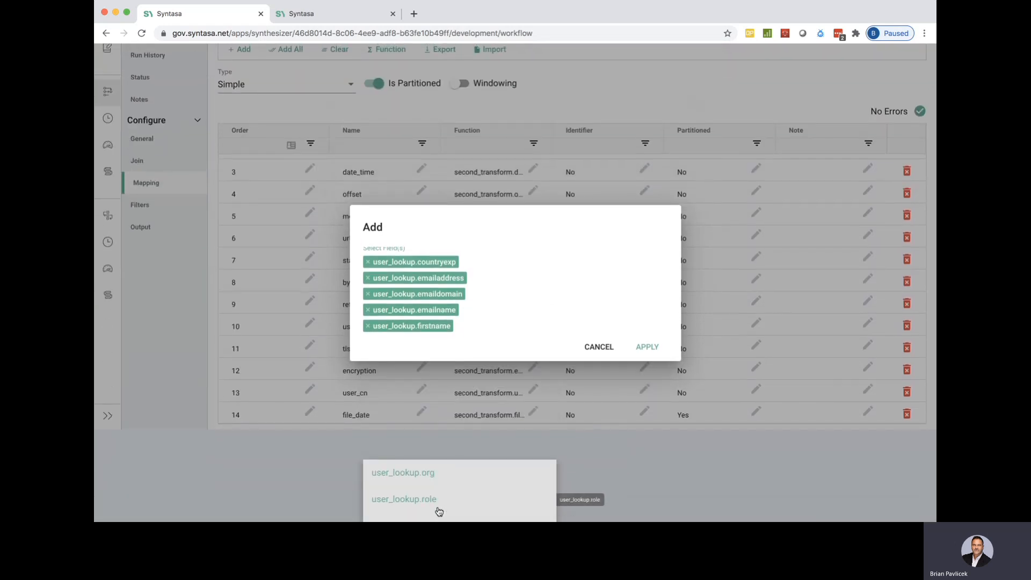
pyautogui.click(603, 292)
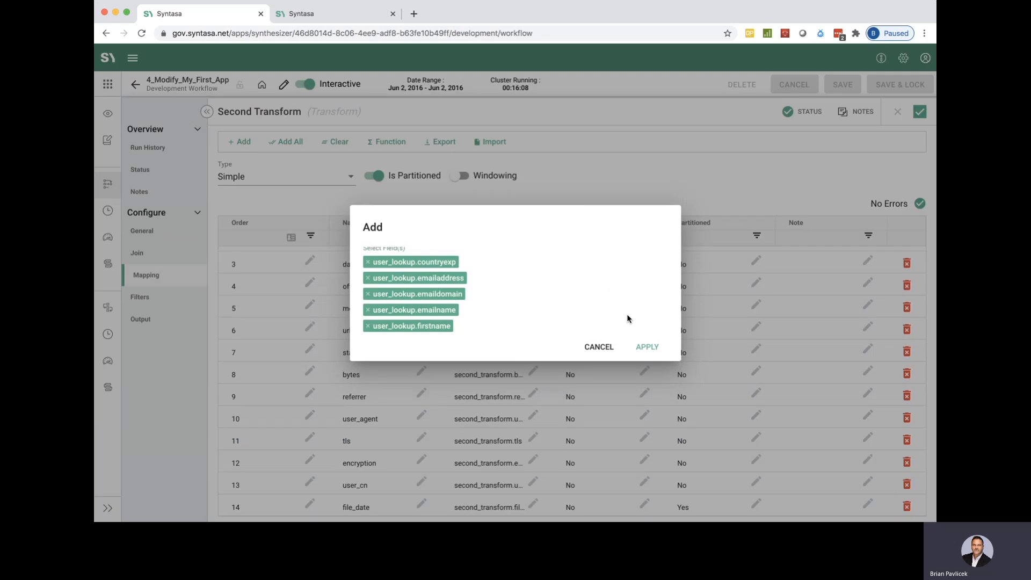
pyautogui.click(650, 350)
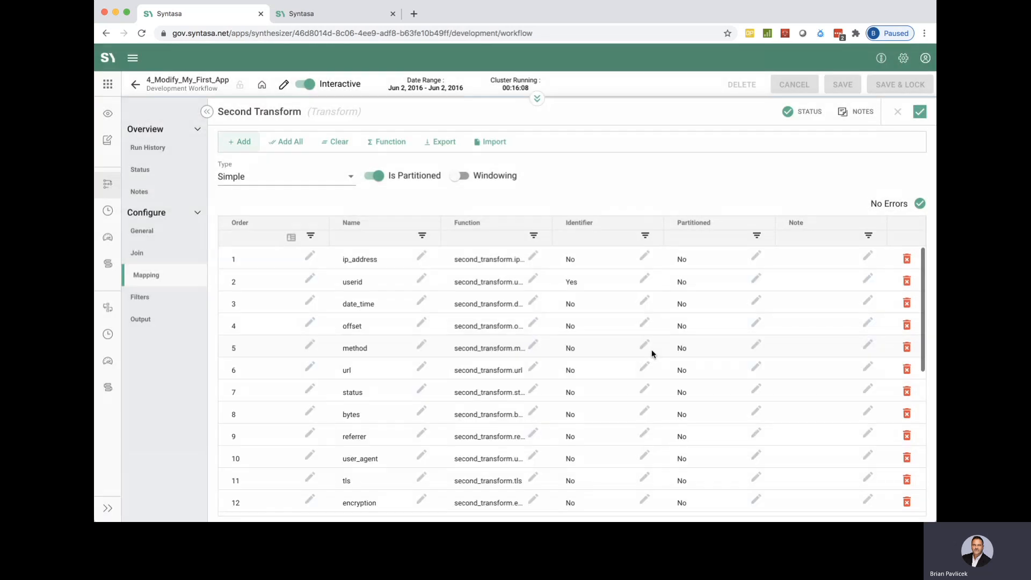
# Review the mapping rows from user_lookup and widen the Function column to read the full field references.
pyautogui.scroll(-5, 465, 423)
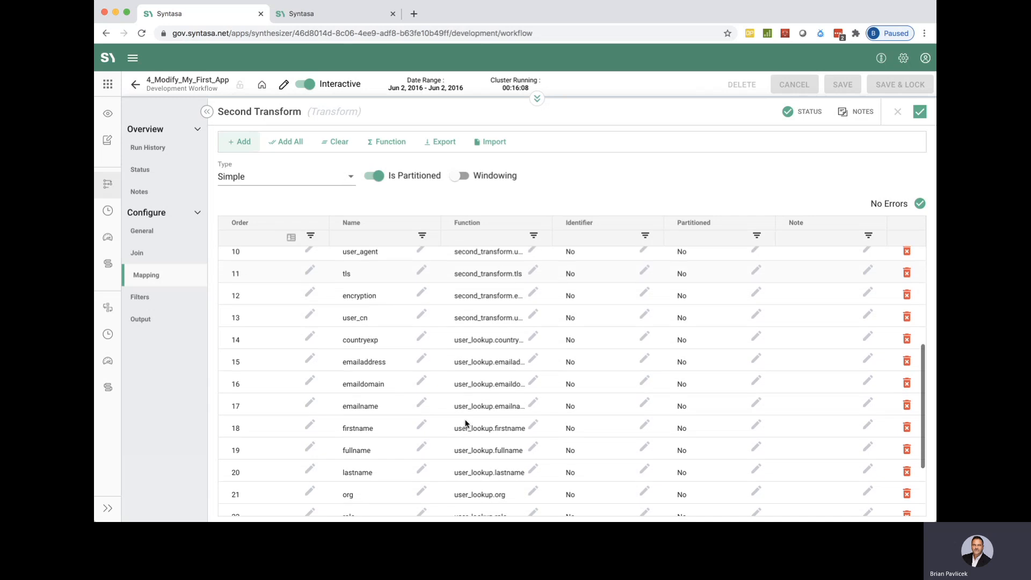
pyautogui.scroll(-2, 465, 422)
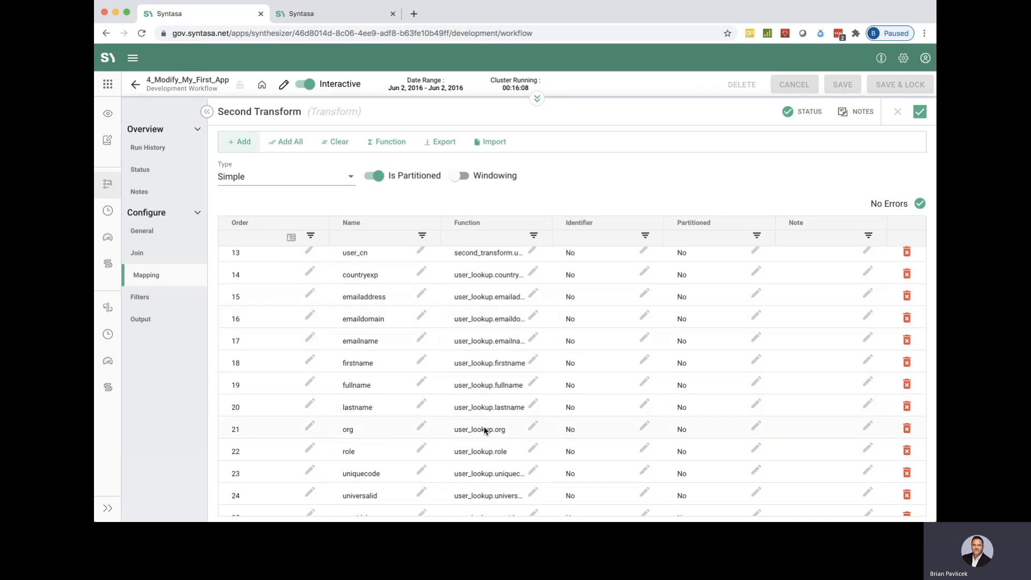
pyautogui.scroll(-1, 485, 430)
pyautogui.scroll(2, 384, 289)
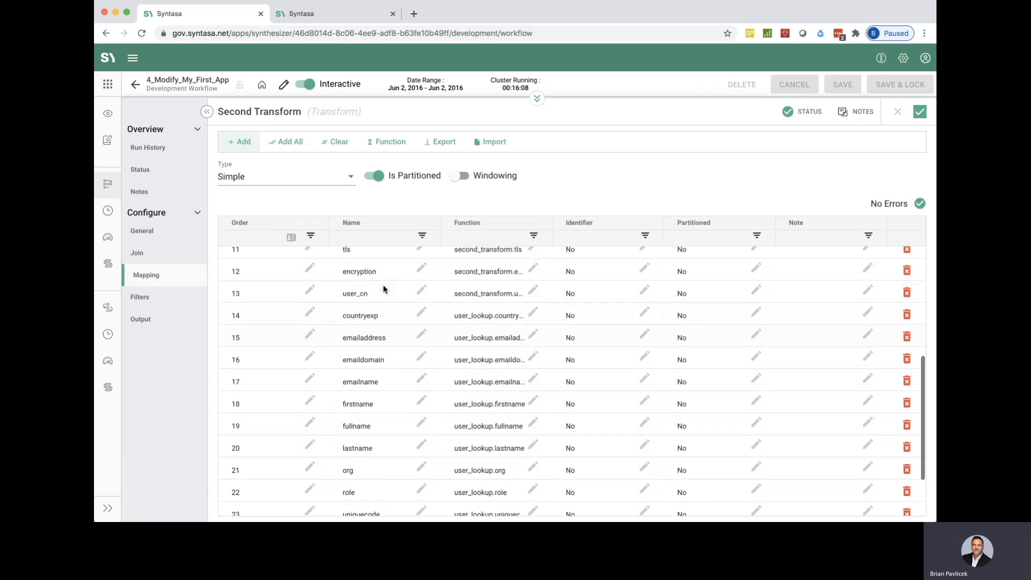
pyautogui.scroll(1, 384, 289)
pyautogui.scroll(-3, 385, 286)
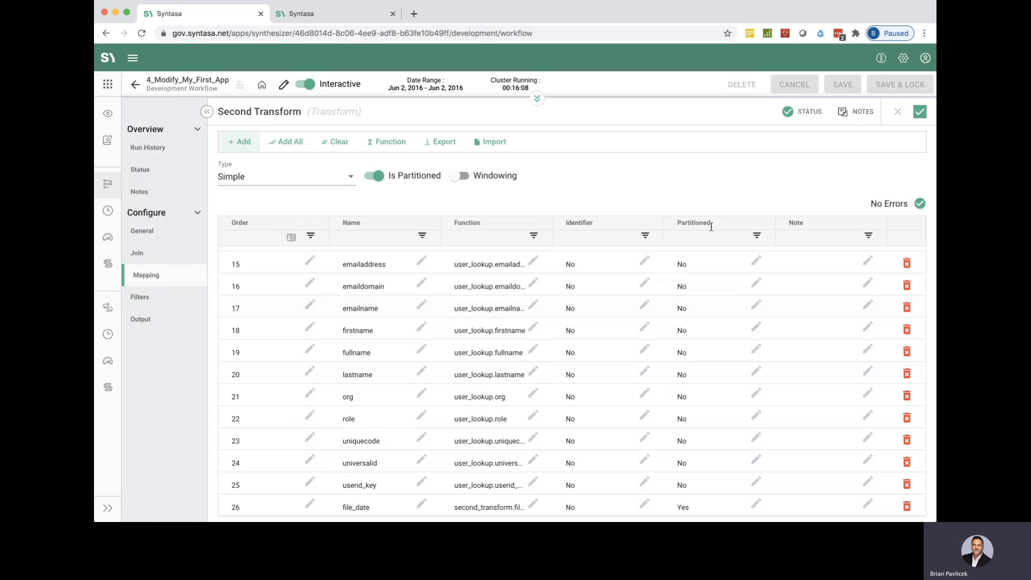
pyautogui.scroll(-1, 731, 183)
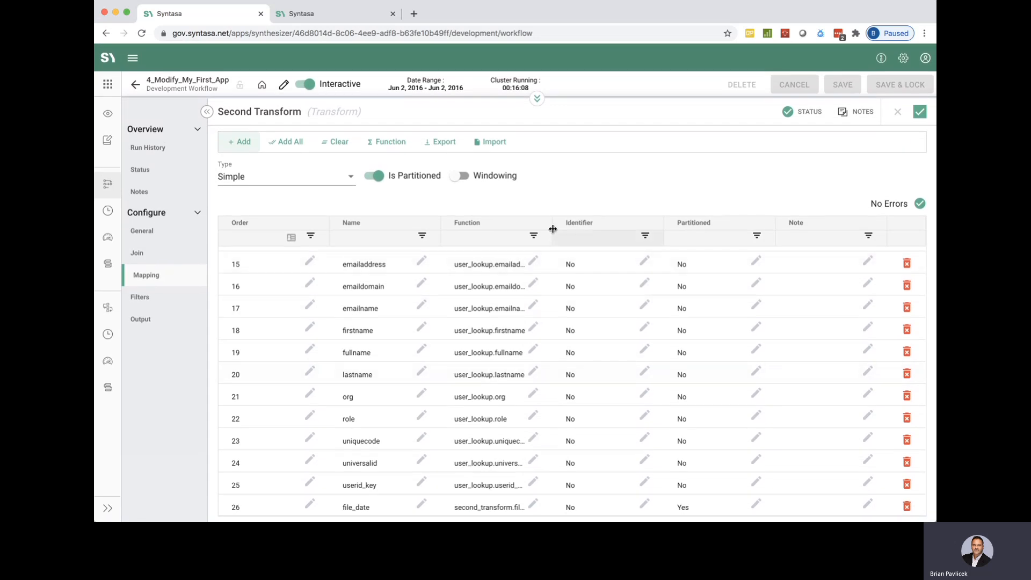
pyautogui.moveTo(552, 227); pyautogui.dragTo(640, 233)
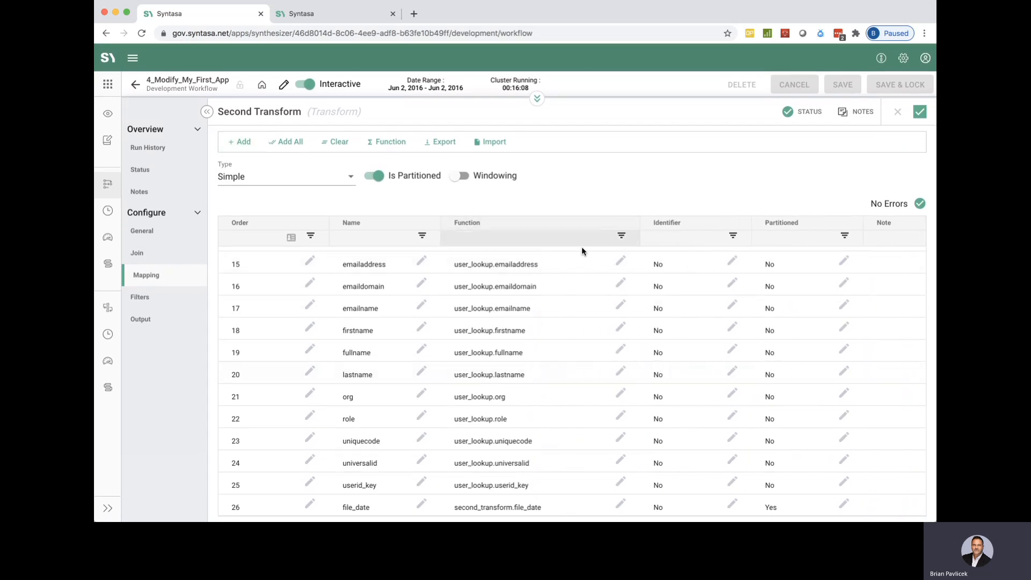
pyautogui.scroll(6, 581, 379)
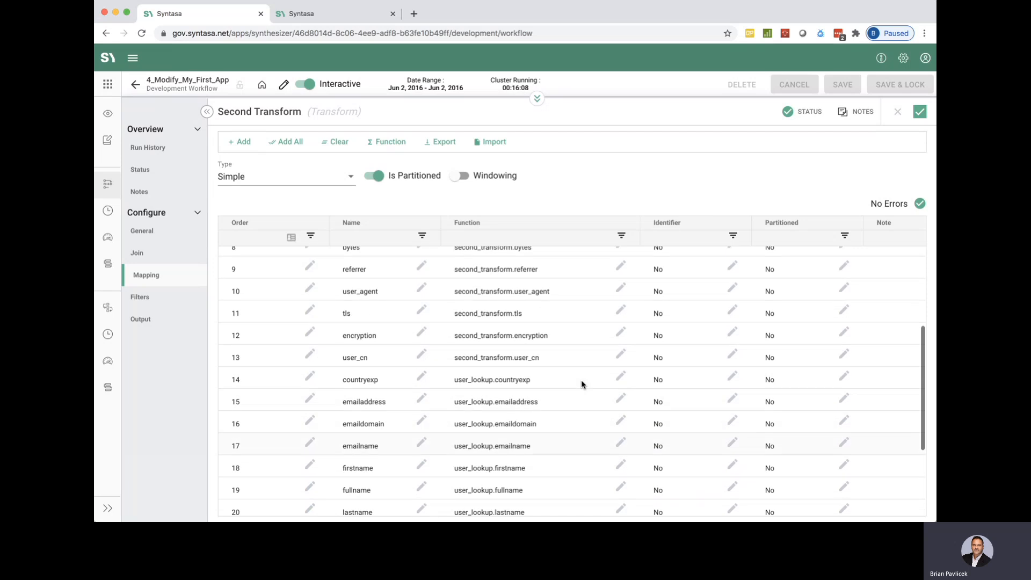
pyautogui.scroll(-6, 582, 380)
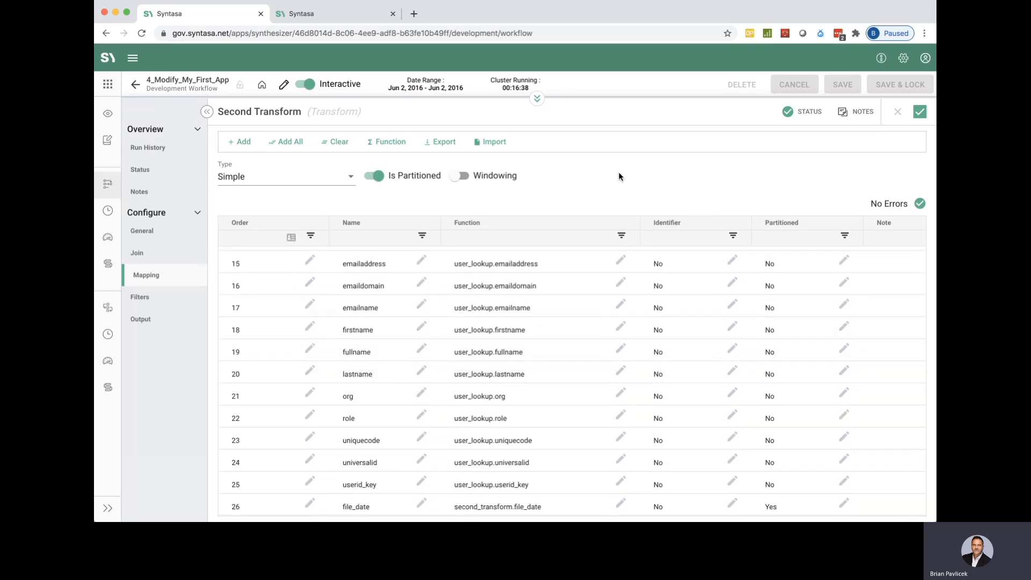
# Apply the Second Transform configuration and save and lock the workflow.
pyautogui.click(920, 112)
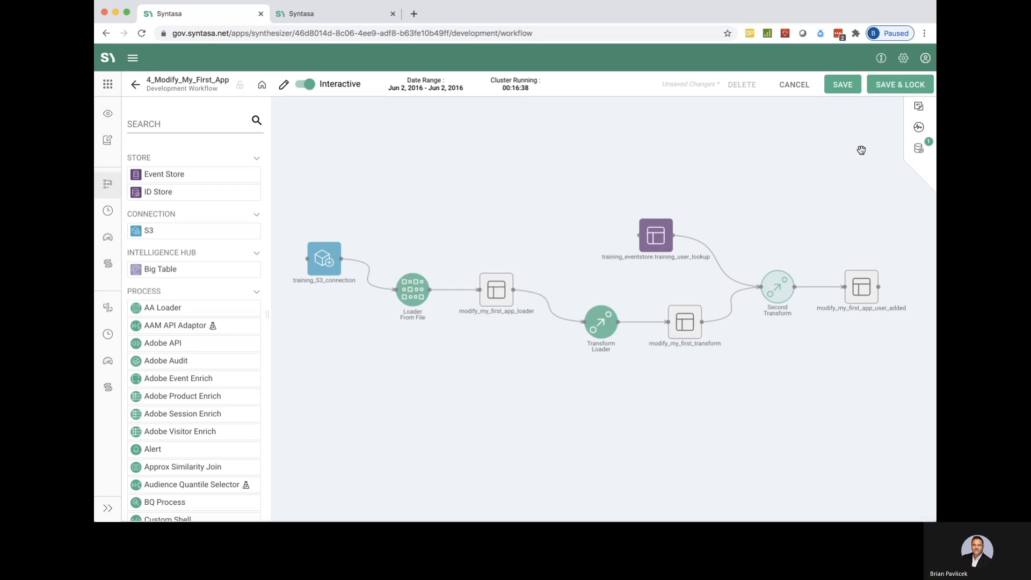
pyautogui.click(892, 86)
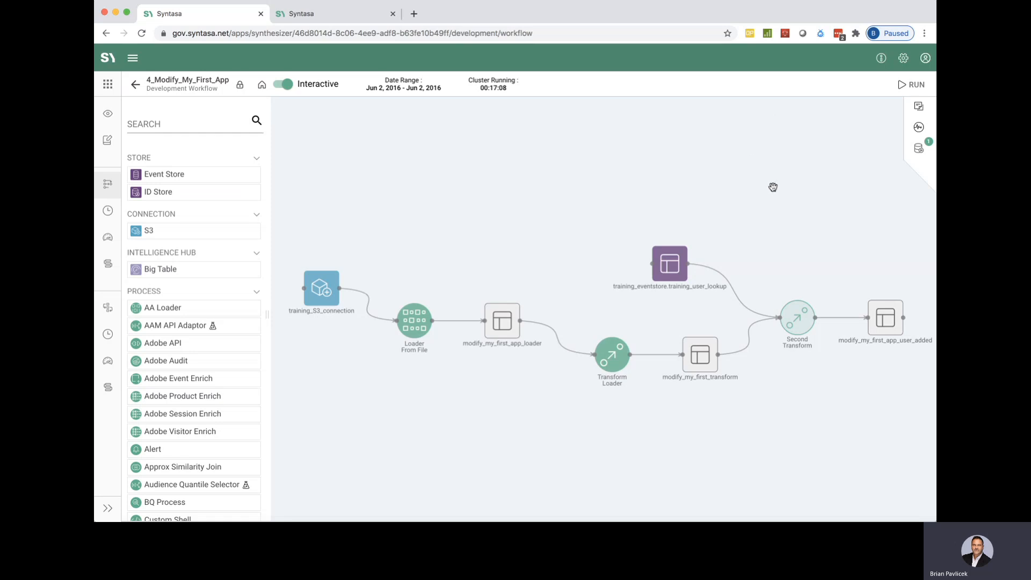
# Run the Second Transform process for Jun 2, 2016 in Drop & Replace mode.
pyautogui.click(804, 314)
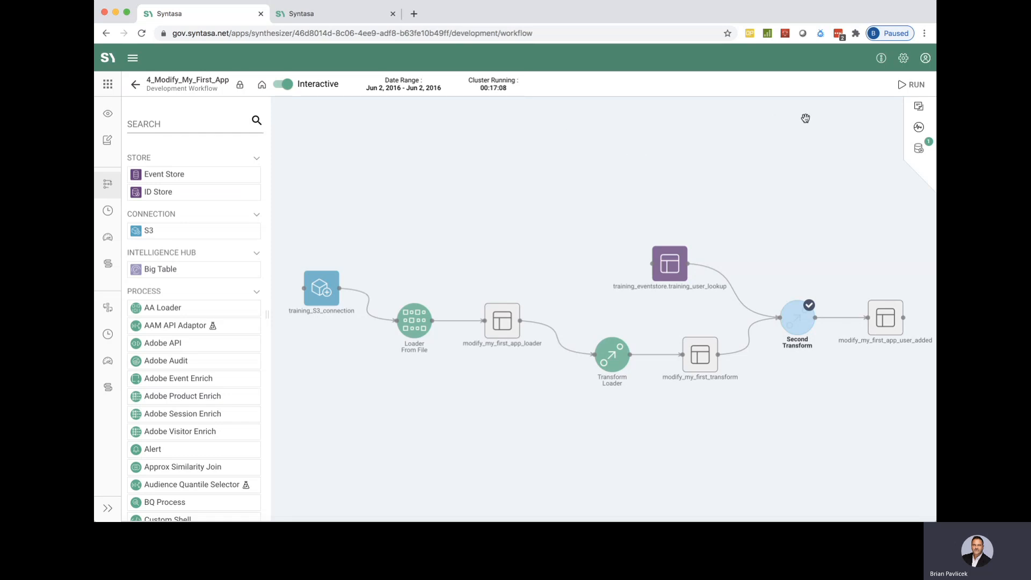
pyautogui.click(903, 85)
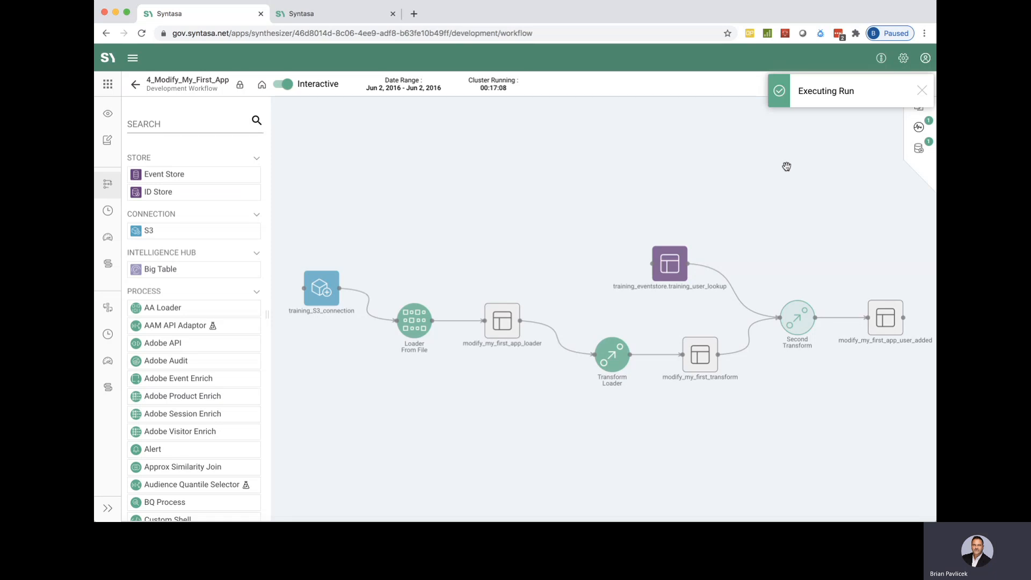
pyautogui.click(925, 91)
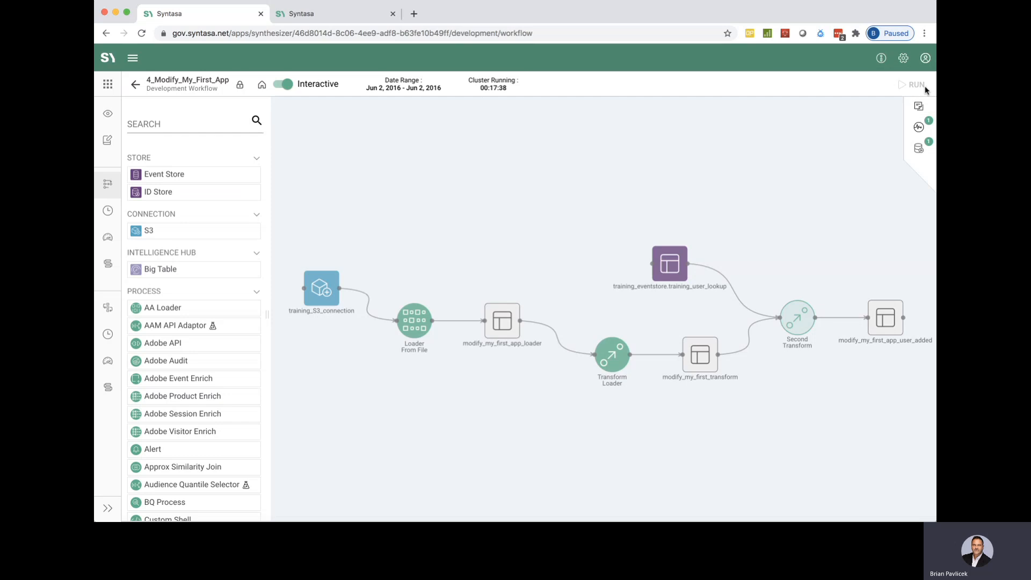
# Examine the current run's details in the workflow activity and check Second Transform and its output dataset.
pyautogui.click(919, 128)
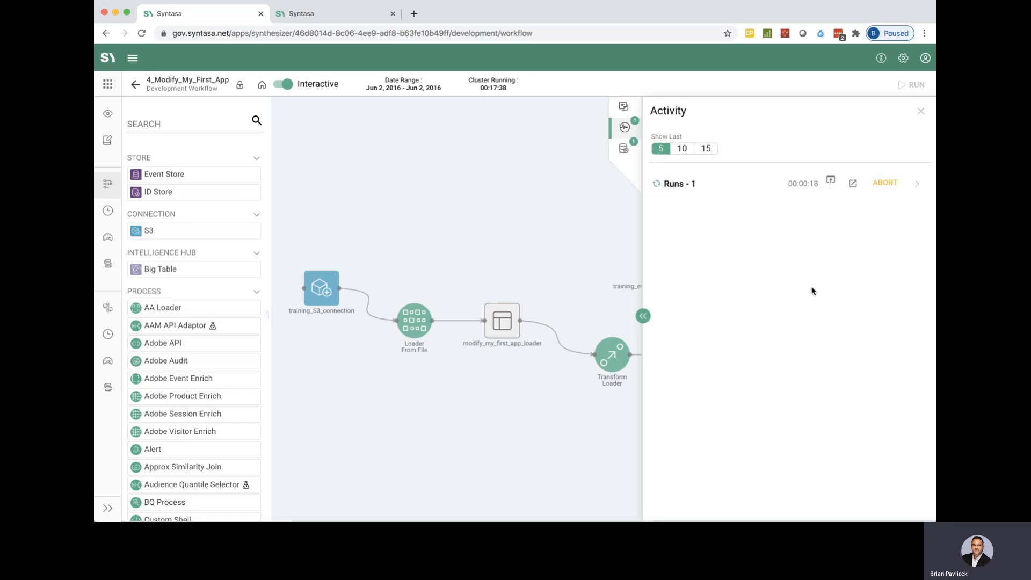
pyautogui.click(920, 185)
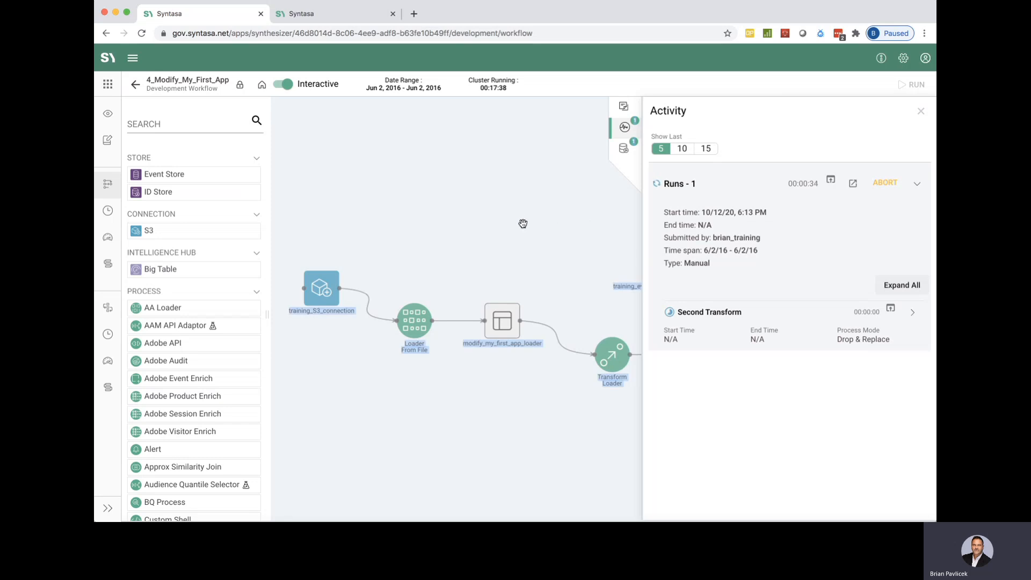
pyautogui.doubleClick(563, 238)
pyautogui.click(568, 239)
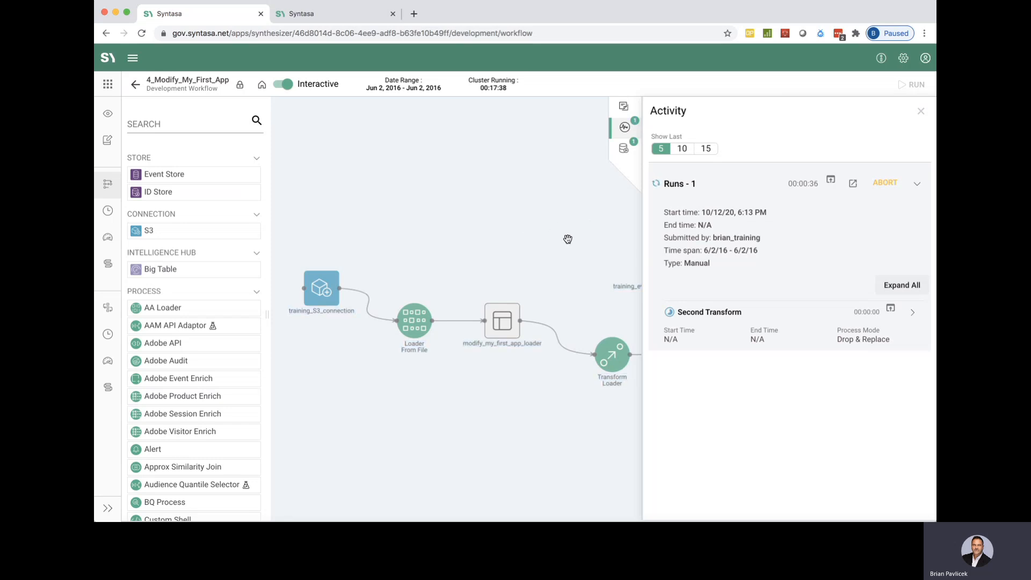
pyautogui.doubleClick(569, 239)
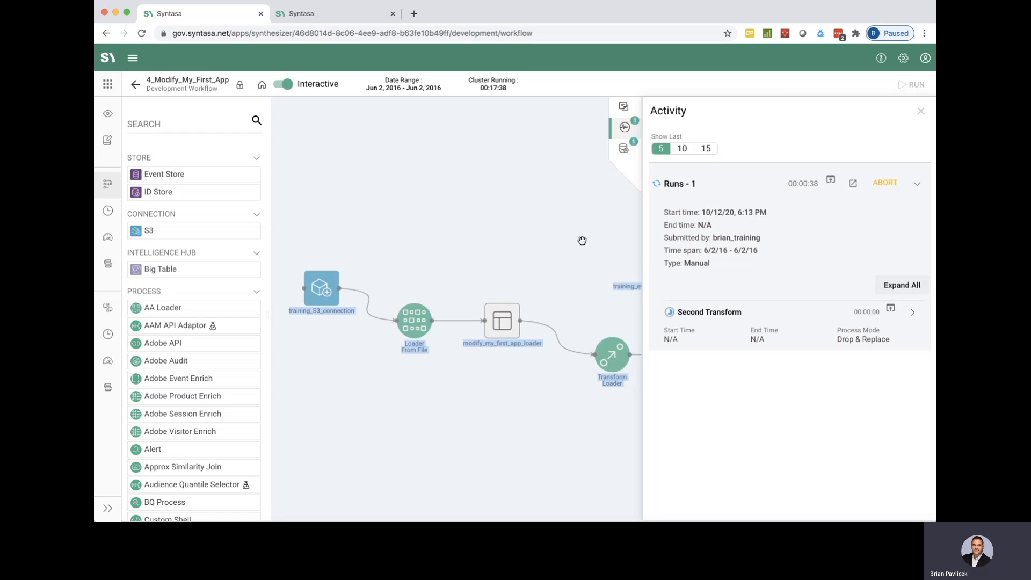
pyautogui.moveTo(573, 240); pyautogui.dragTo(350, 188)
pyautogui.moveTo(582, 349); pyautogui.dragTo(483, 380)
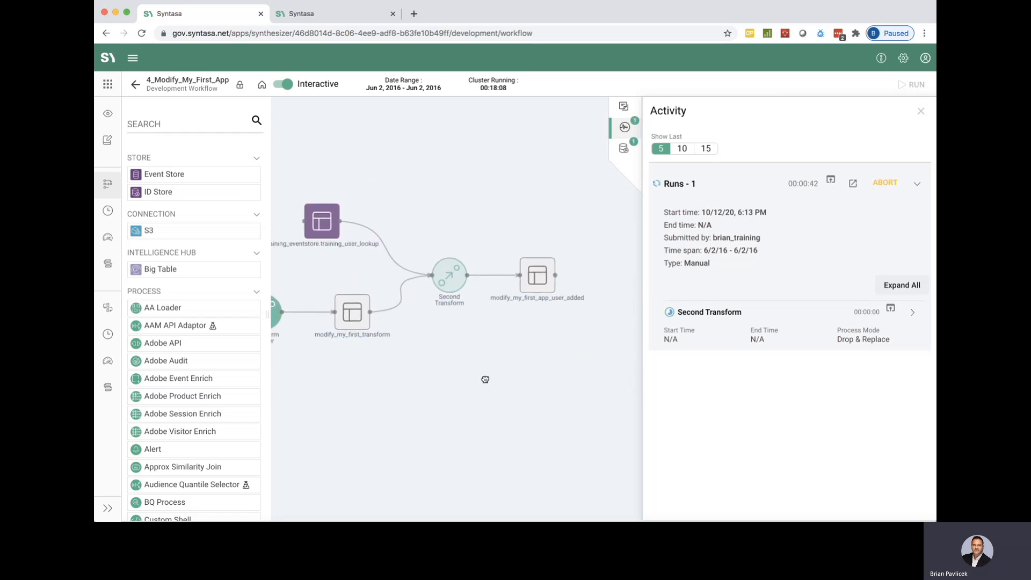
# Check Second Transform's join configuration and view the execution logs of its current run.
pyautogui.doubleClick(485, 379)
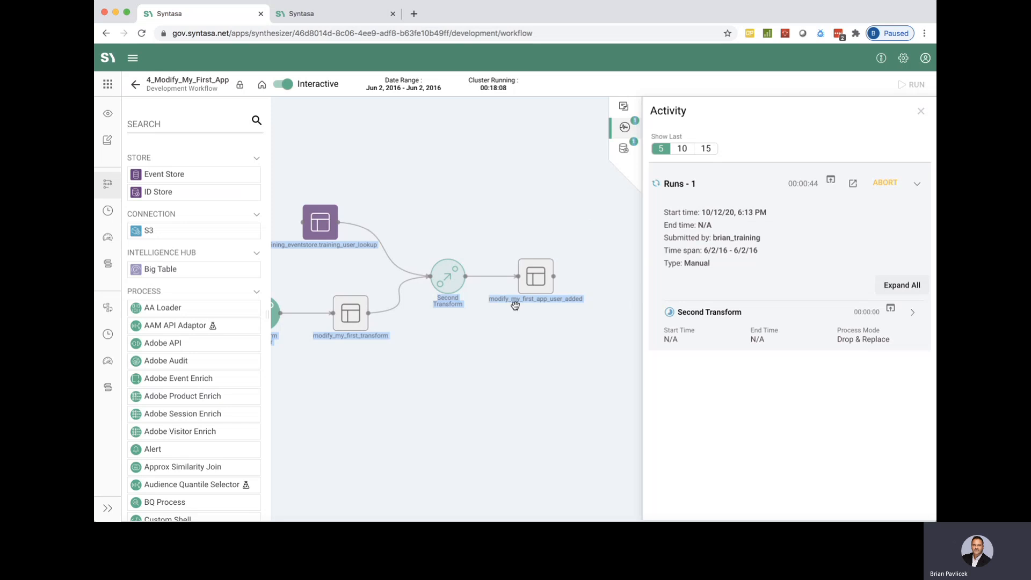
pyautogui.click(457, 303)
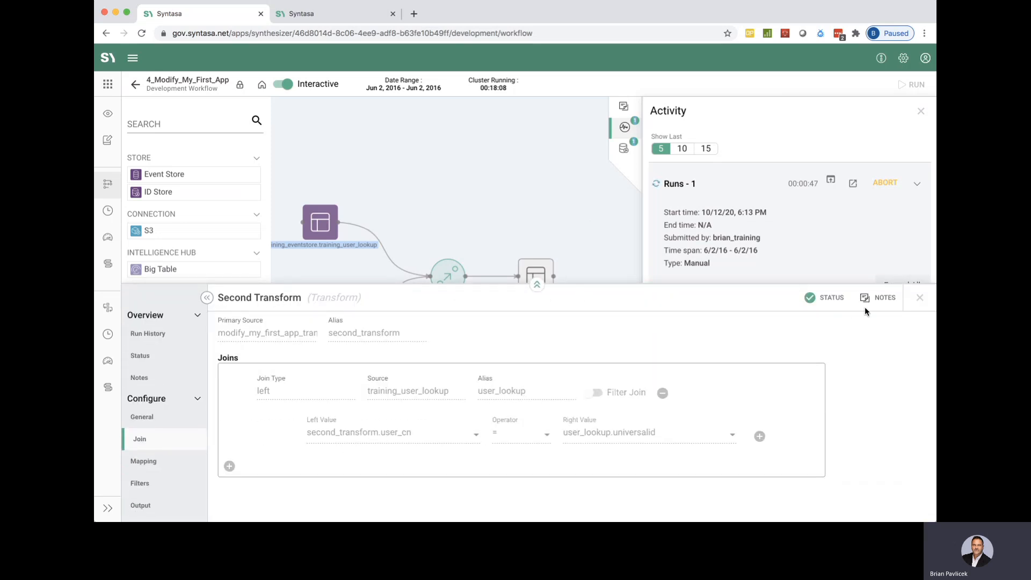
pyautogui.click(920, 297)
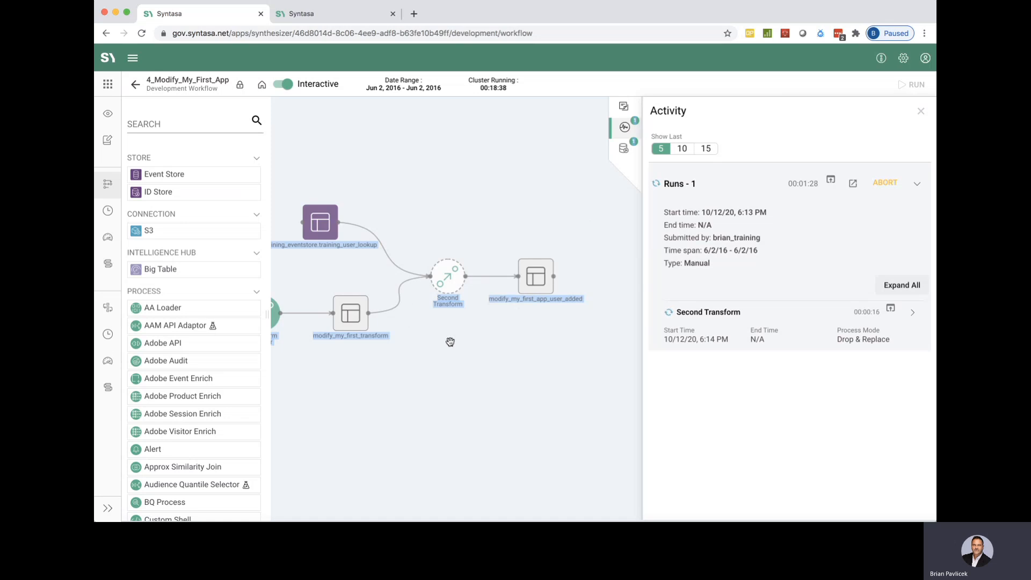
pyautogui.click(469, 318)
pyautogui.click(469, 318)
pyautogui.click(456, 309)
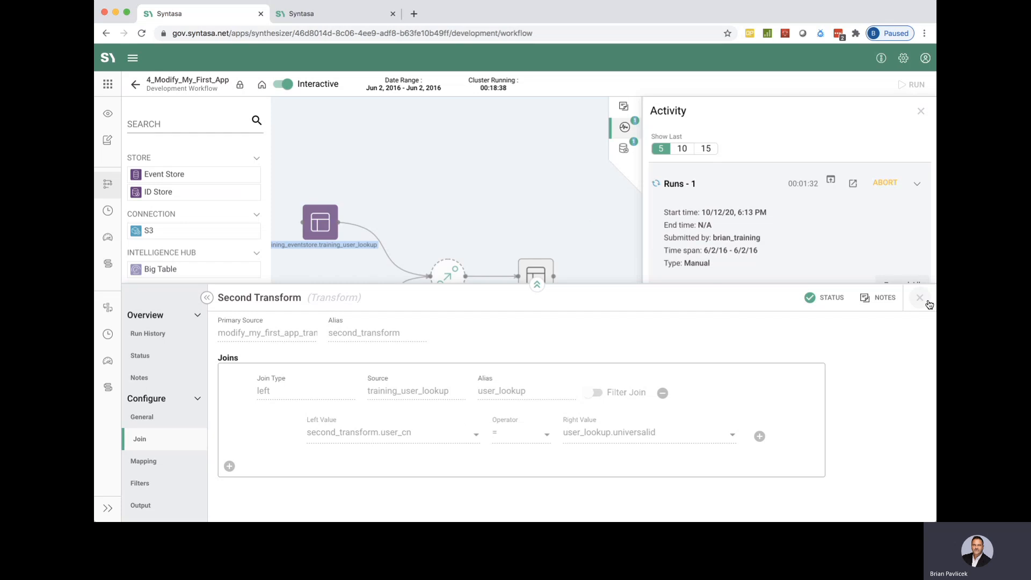
pyautogui.click(923, 299)
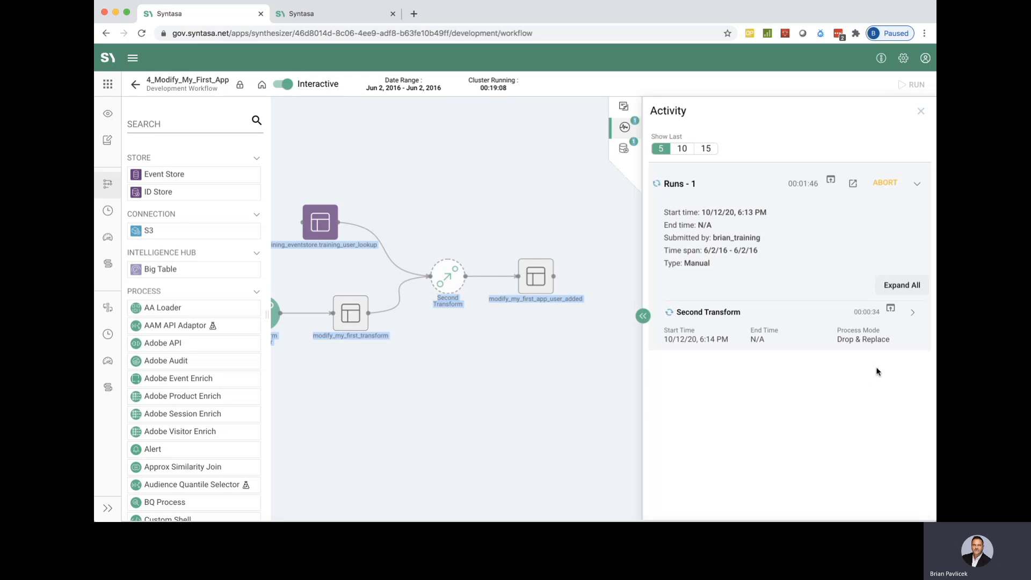
pyautogui.click(891, 309)
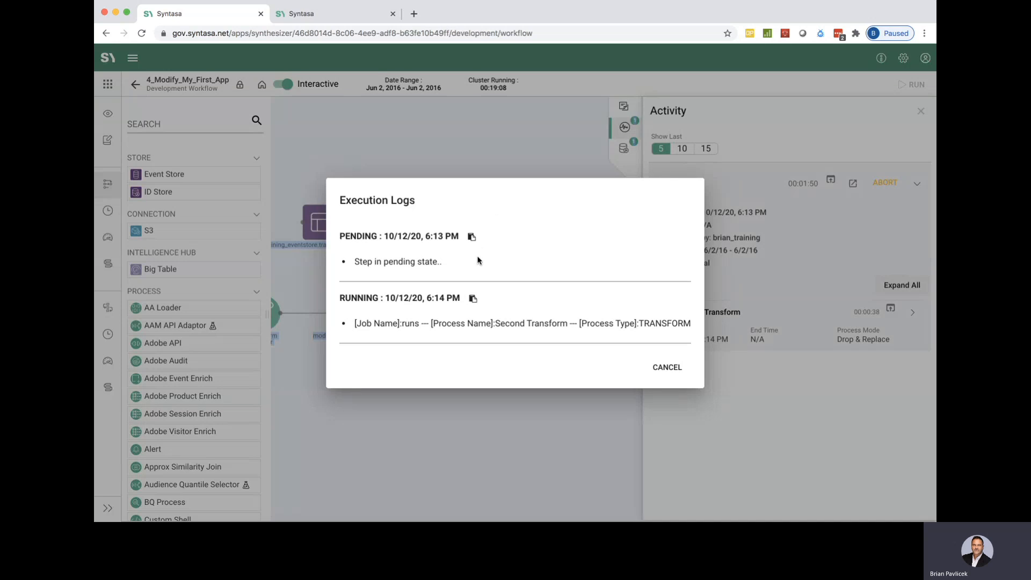
pyautogui.click(660, 368)
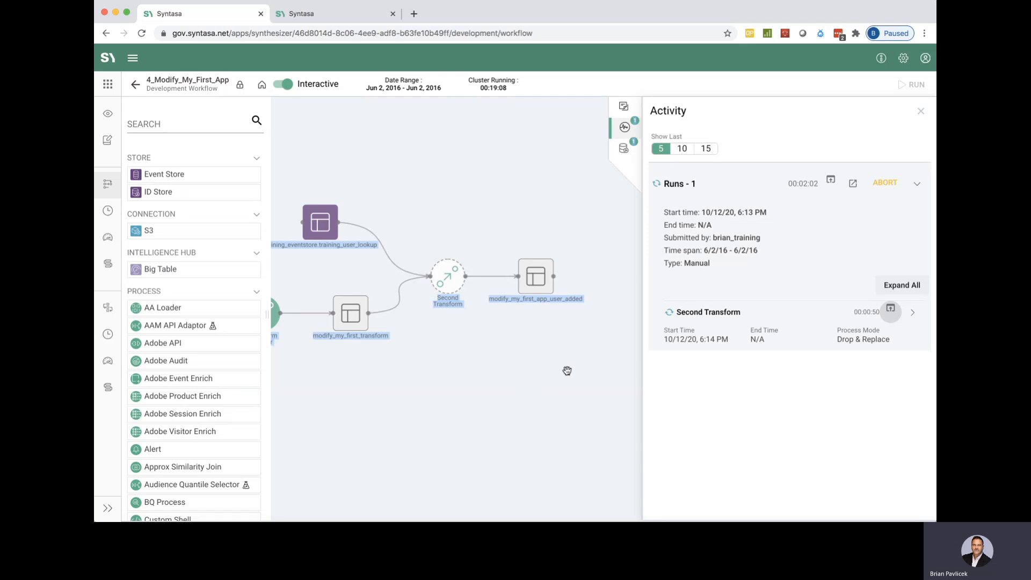
# Preview the modify_my_first_transform dataset through its user_cn and file_date columns, and close the run activity.
pyautogui.scroll(2, 536, 376)
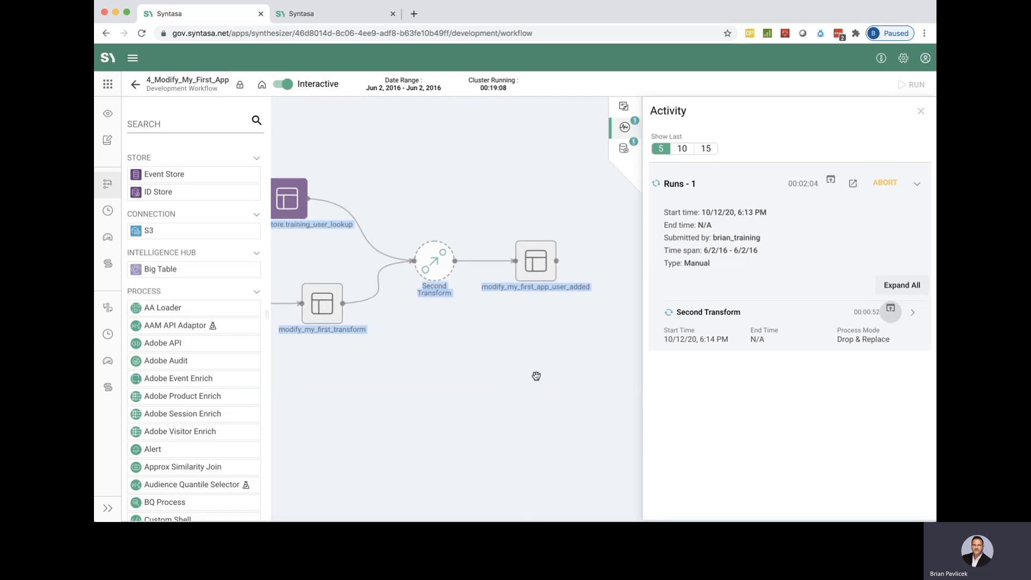
pyautogui.click(324, 306)
pyautogui.click(145, 400)
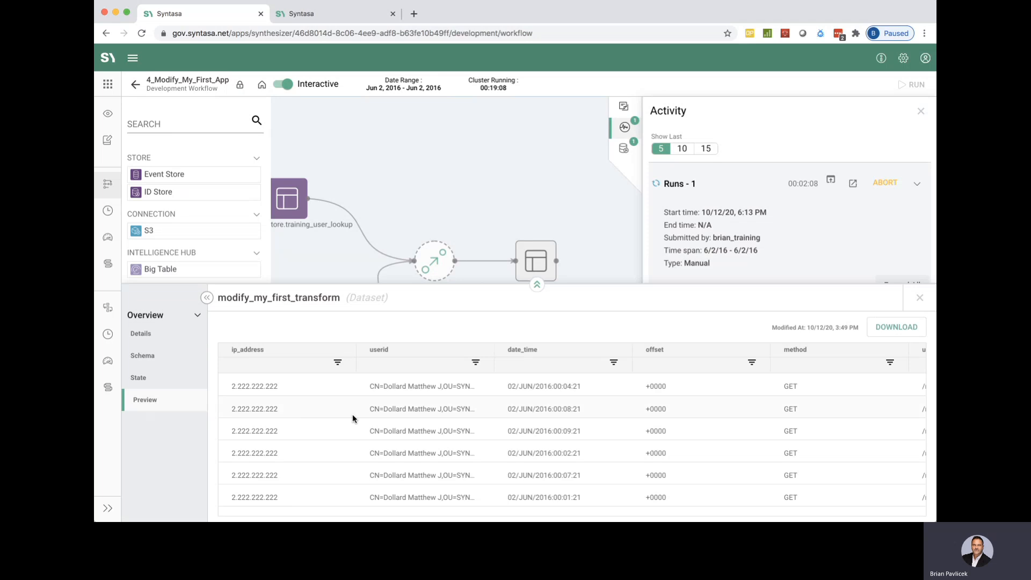
pyautogui.hscroll(2, 456, 393)
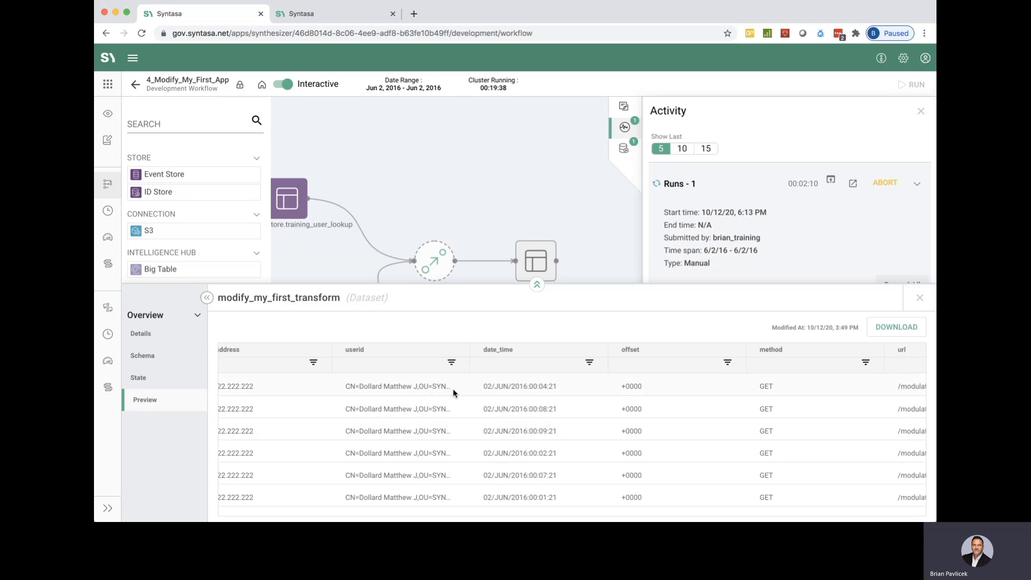
pyautogui.hscroll(3, 394, 391)
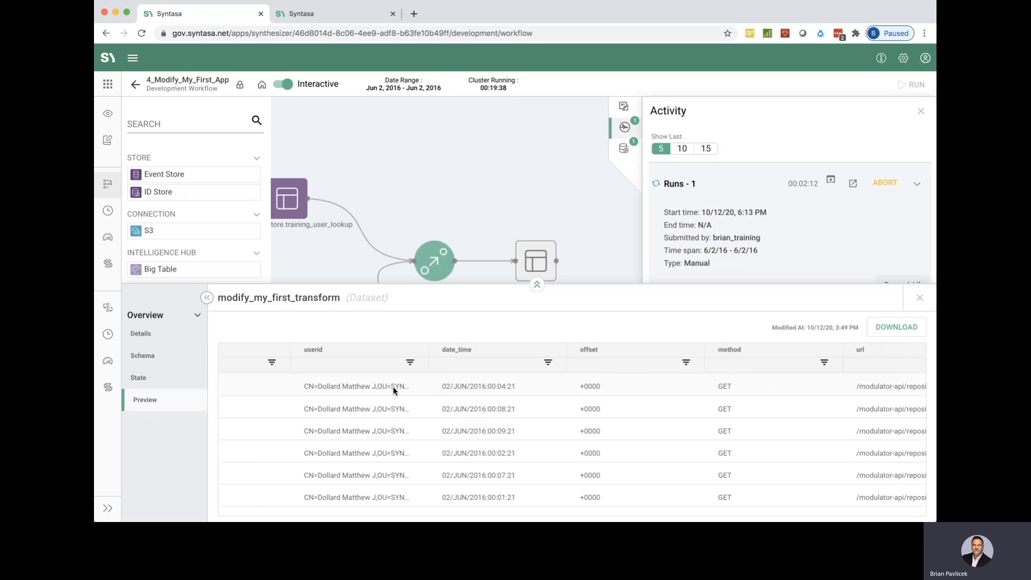
pyautogui.hscroll(15, 394, 390)
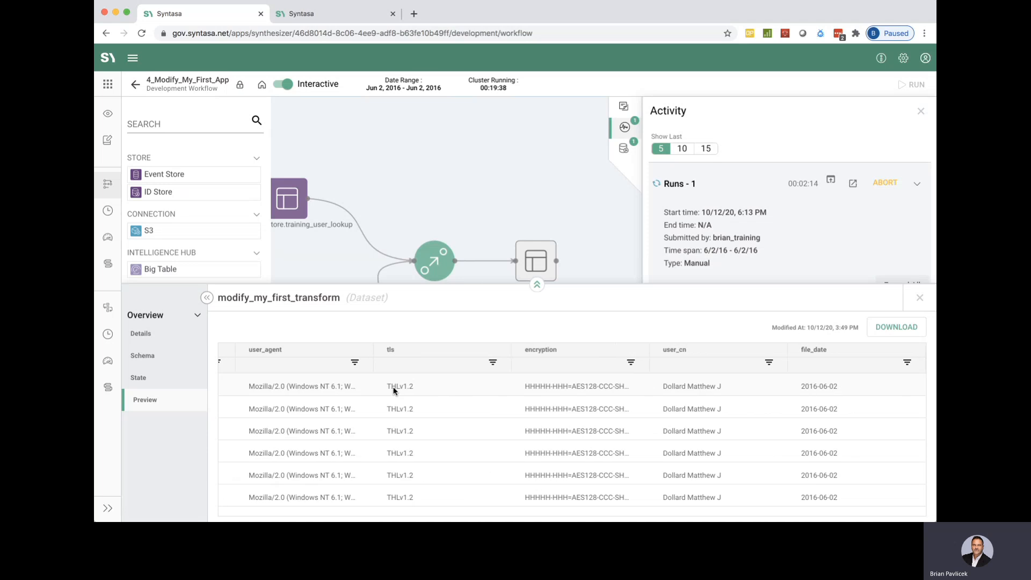
pyautogui.click(921, 298)
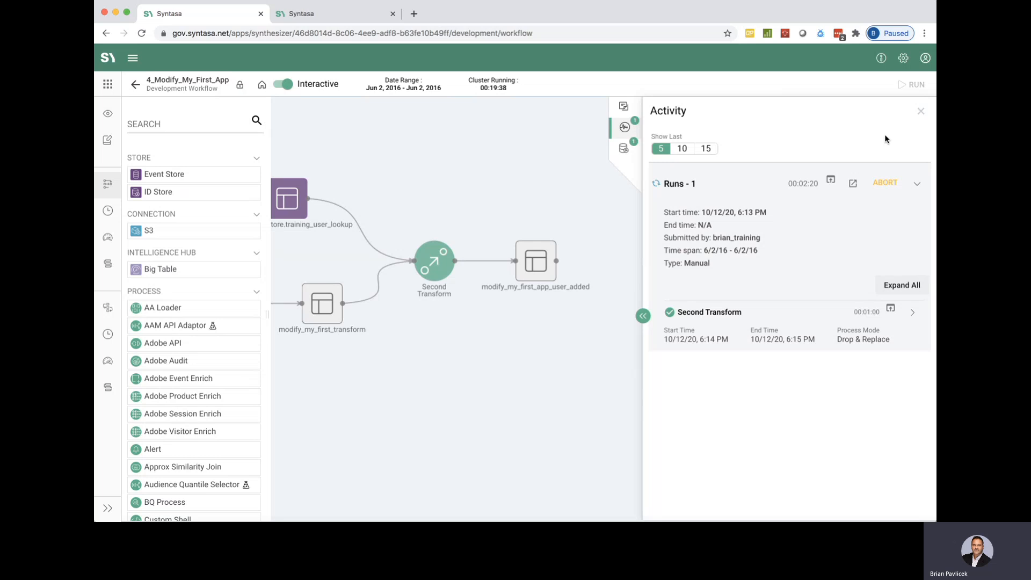
pyautogui.click(922, 113)
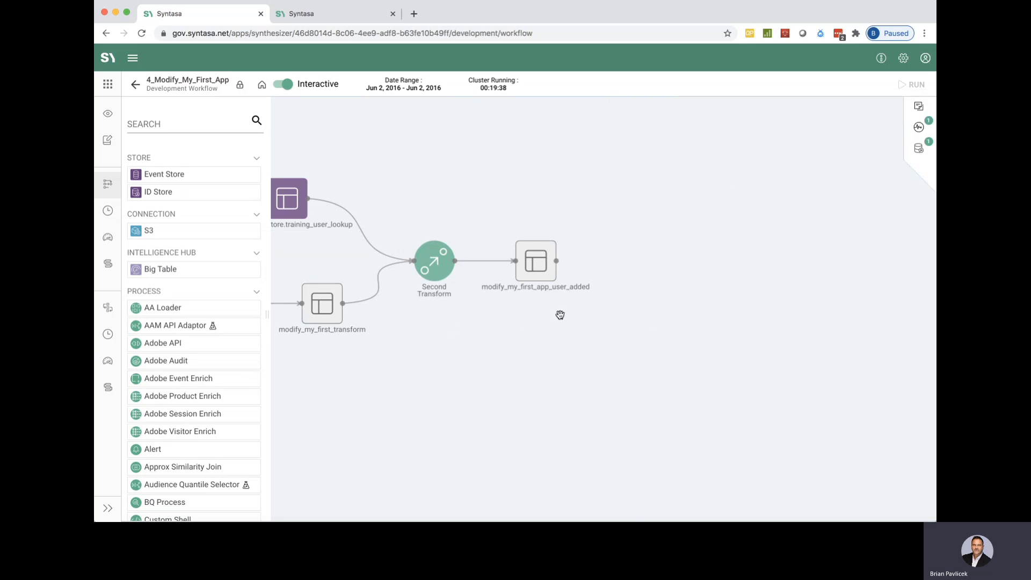
# Examine the details, full column schema and state of the modify_my_first_app_user_added output dataset.
pyautogui.click(539, 257)
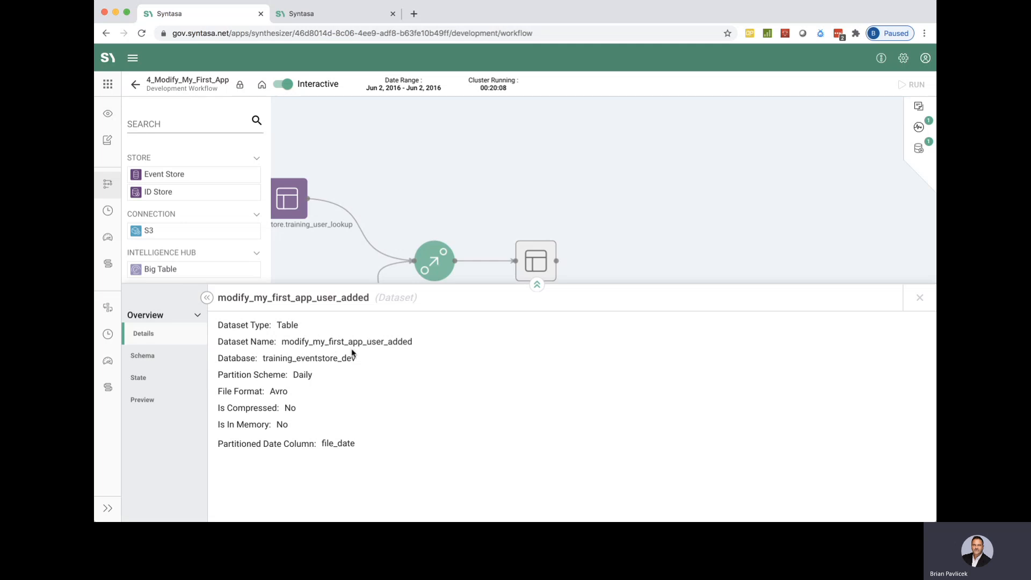
pyautogui.click(156, 364)
pyautogui.scroll(-5, 376, 433)
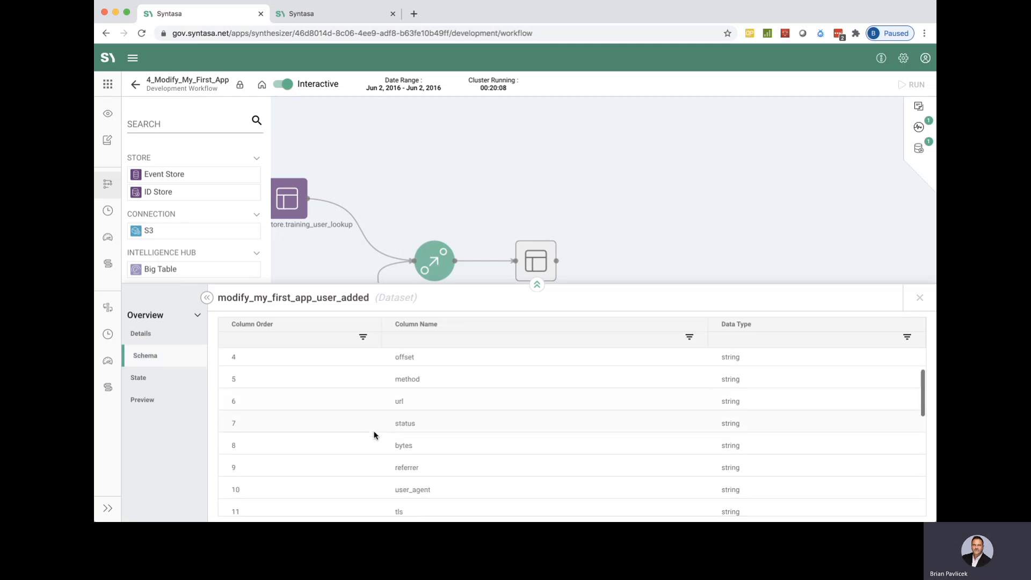
pyautogui.scroll(-5, 375, 435)
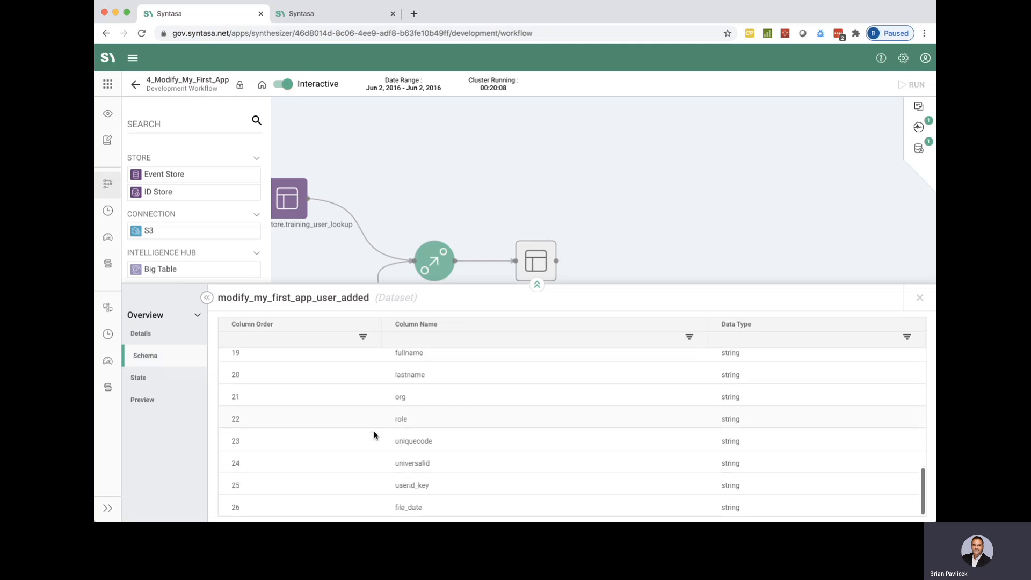
pyautogui.scroll(6, 374, 435)
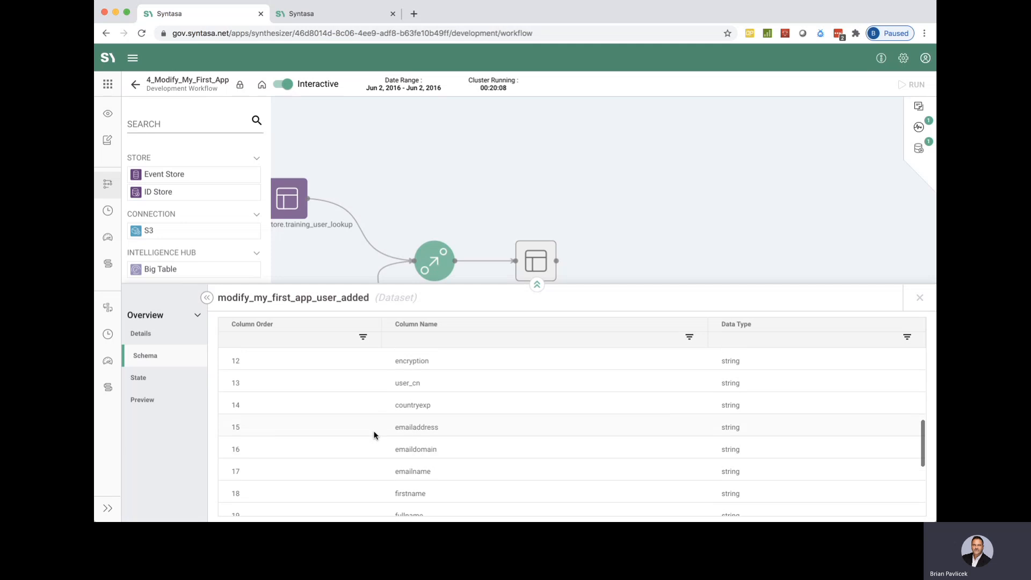
pyautogui.scroll(3, 375, 433)
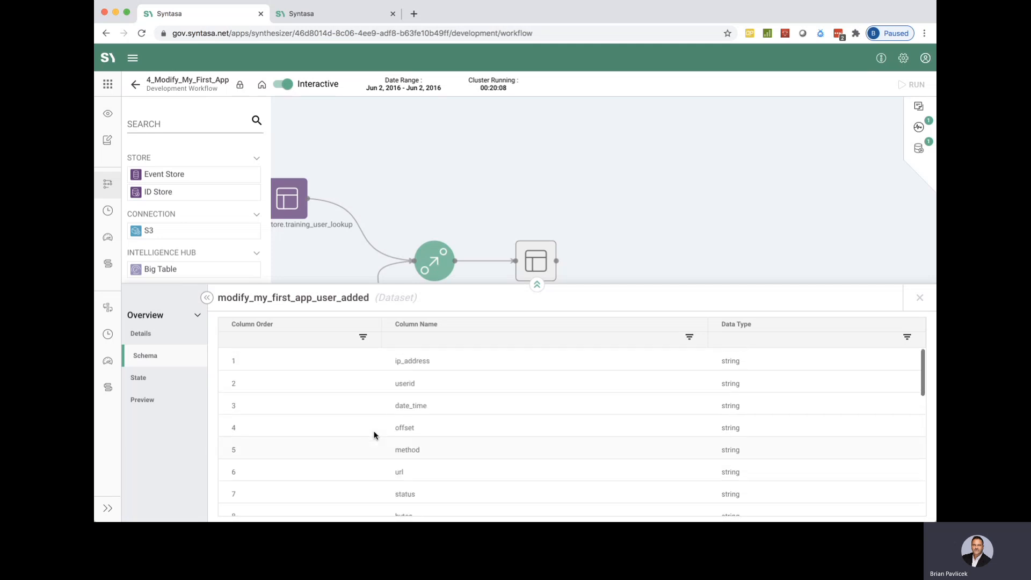
pyautogui.click(161, 388)
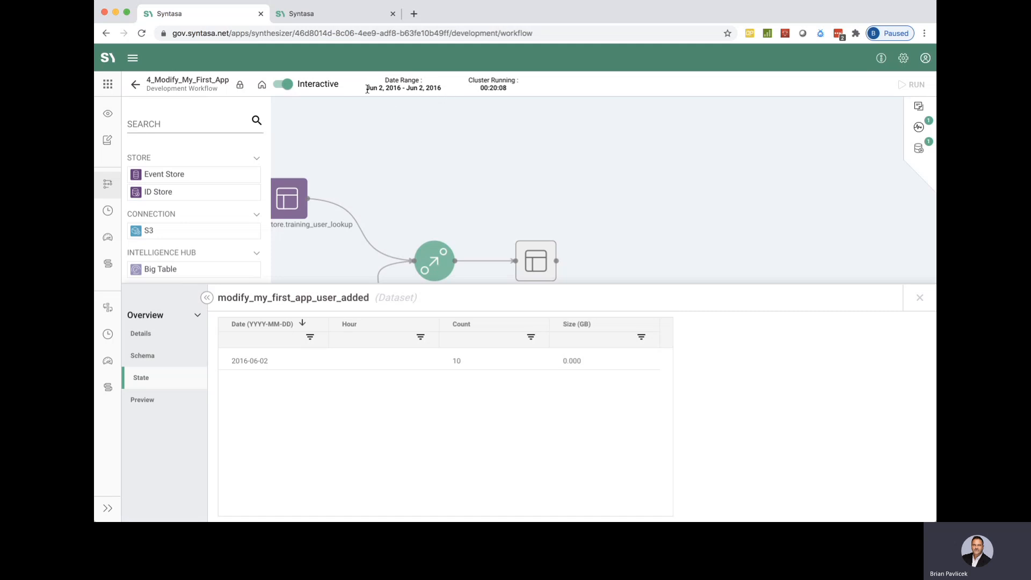
# Preview the modify_my_first_app_user_added records and examine the joined user lookup columns from countryexp to userid_key.
pyautogui.click(149, 400)
pyautogui.hscroll(10, 587, 425)
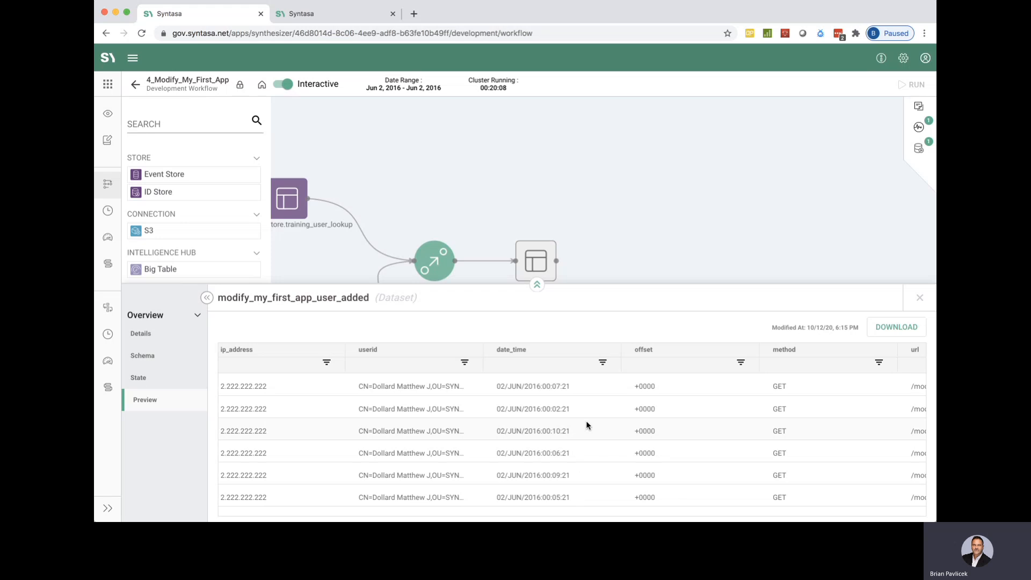
pyautogui.hscroll(8, 587, 424)
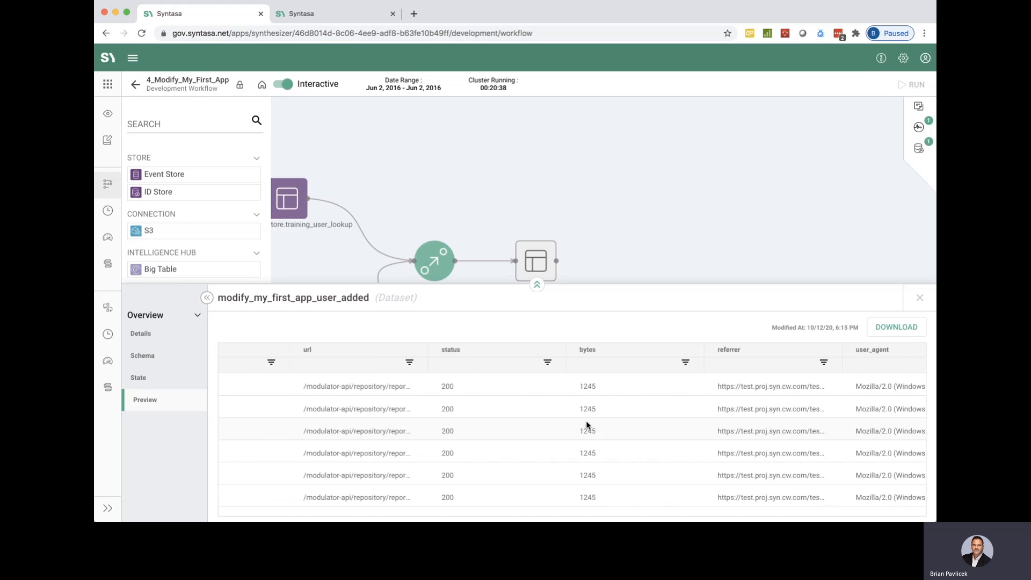
pyautogui.hscroll(10, 585, 420)
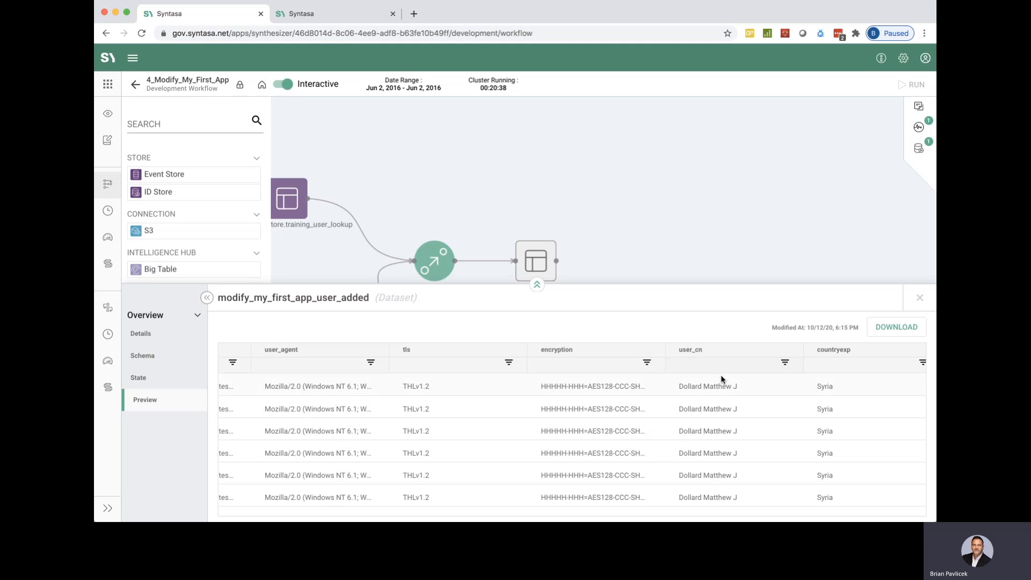
pyautogui.hscroll(8, 721, 403)
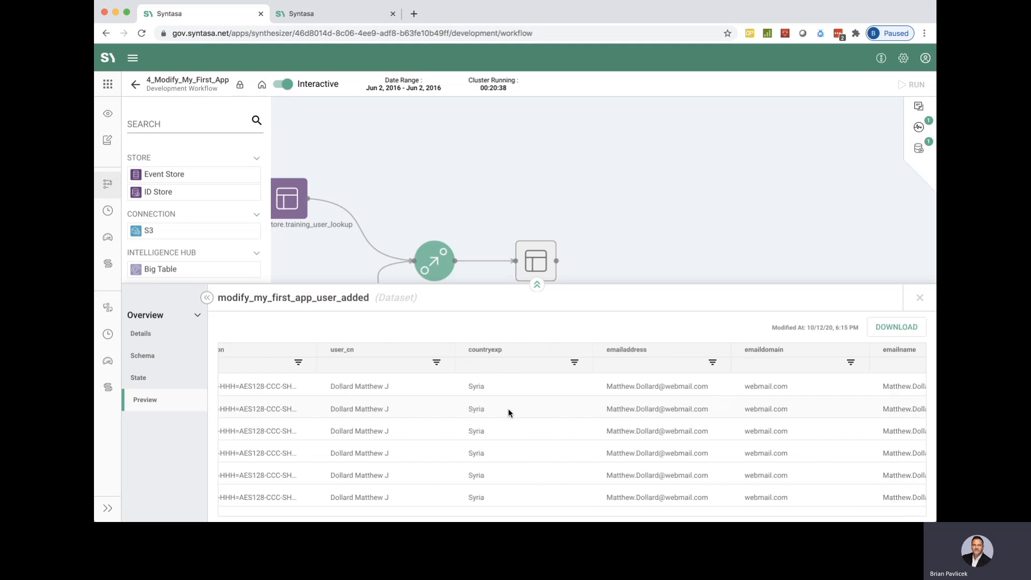
pyautogui.hscroll(4, 583, 434)
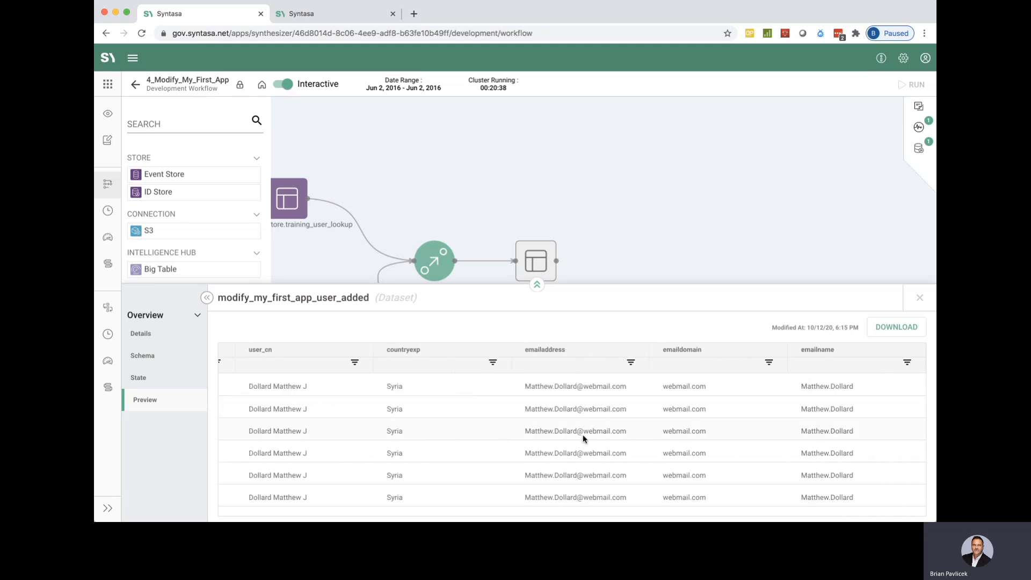
pyautogui.hscroll(5, 654, 431)
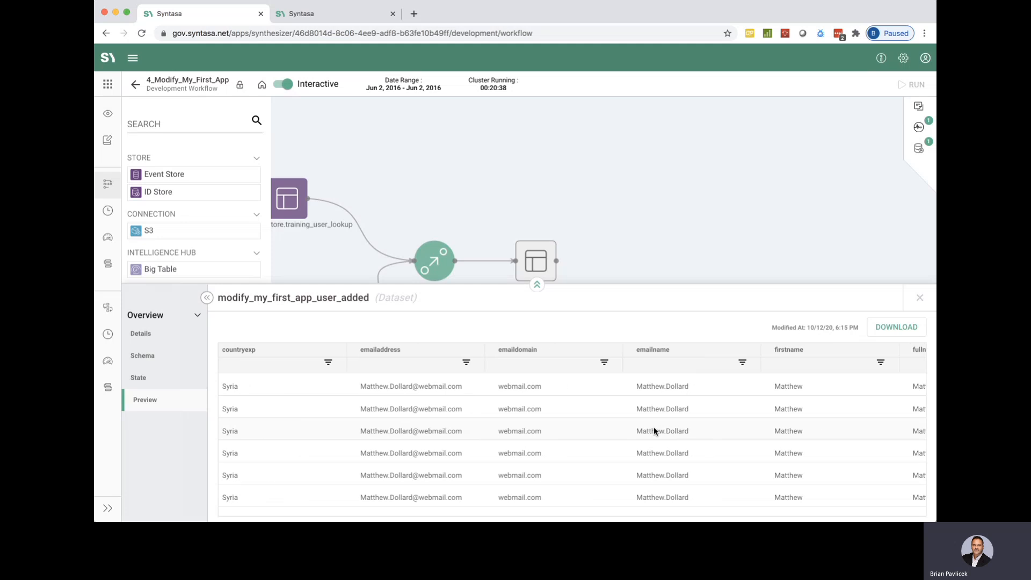
pyautogui.hscroll(6, 655, 430)
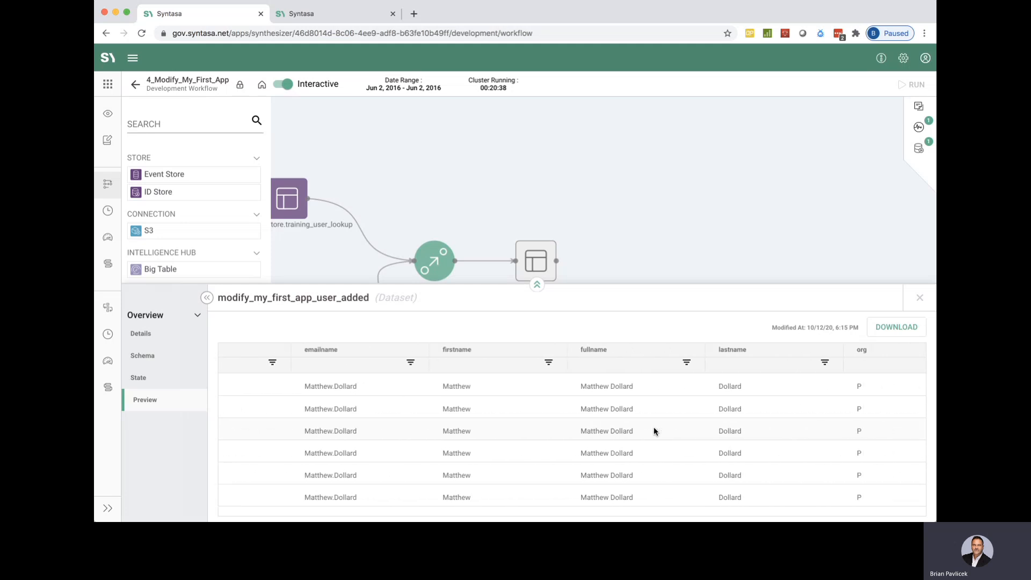
pyautogui.hscroll(4, 654, 430)
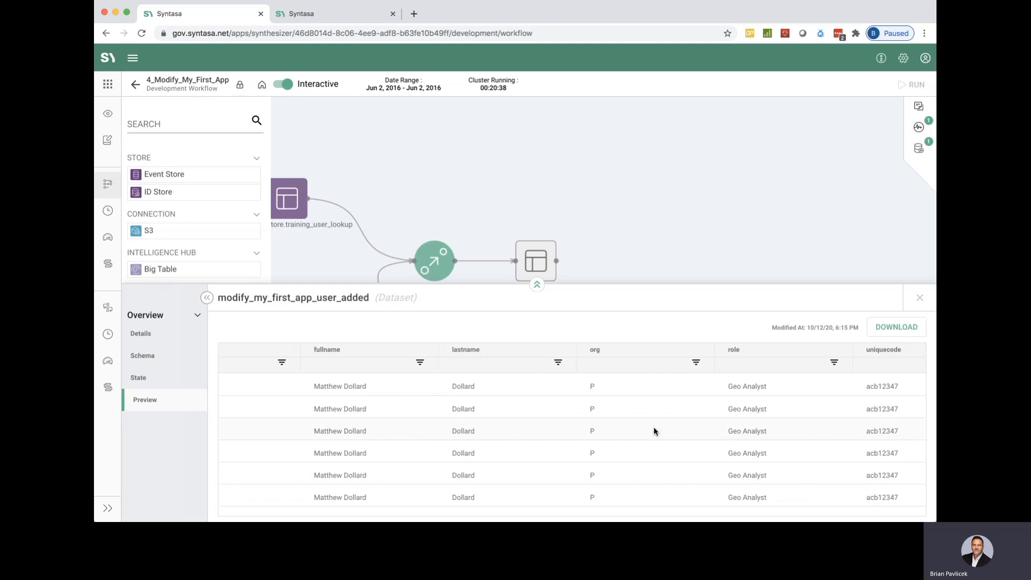
pyautogui.hscroll(4, 655, 430)
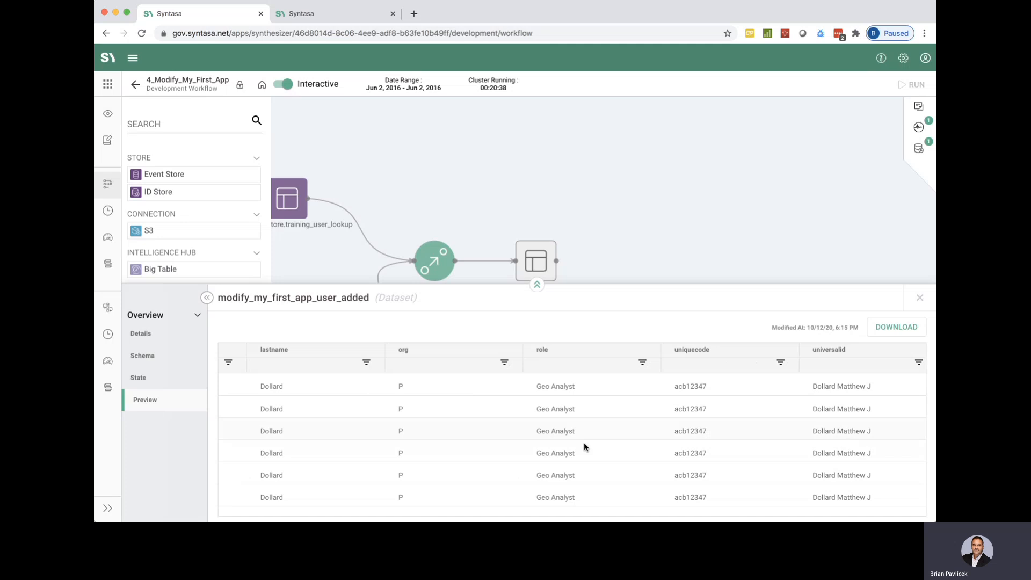
pyautogui.scroll(-5, 574, 427)
pyautogui.hscroll(5, 758, 436)
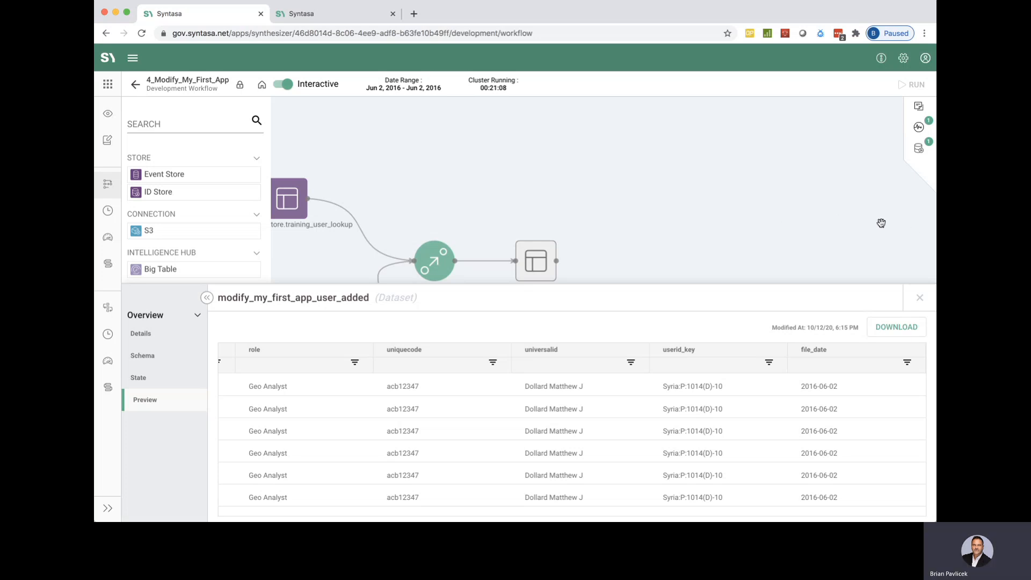
pyautogui.click(920, 298)
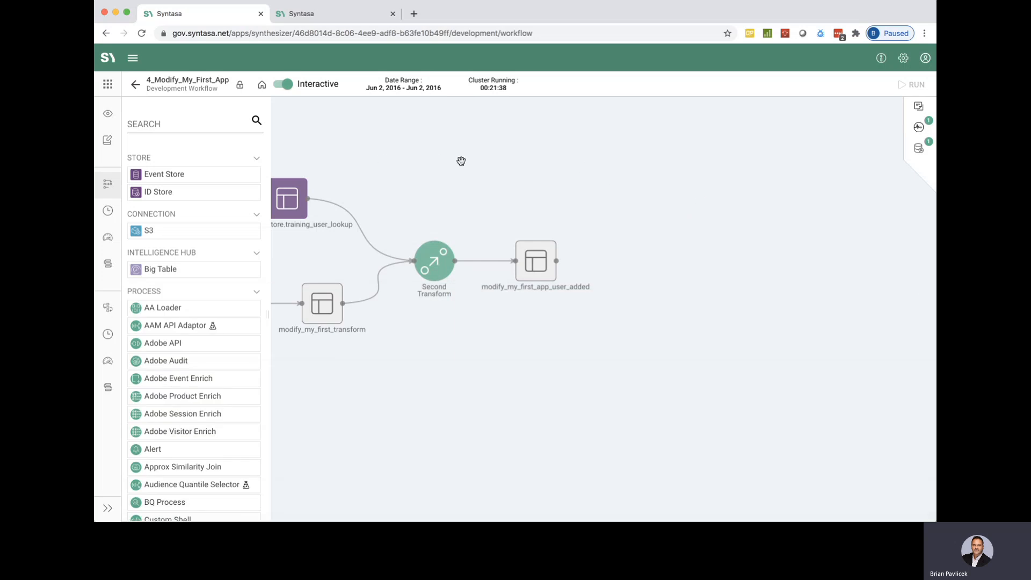
# Turn off Interactive mode for the workflow, shutting down the running clusters, and return to the list of apps.
pyautogui.click(288, 85)
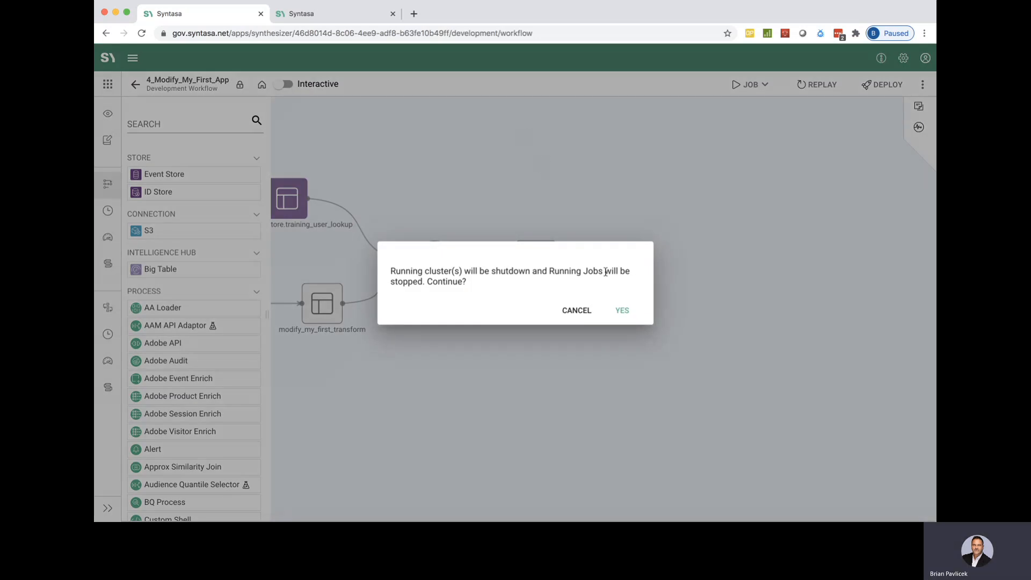
pyautogui.click(622, 310)
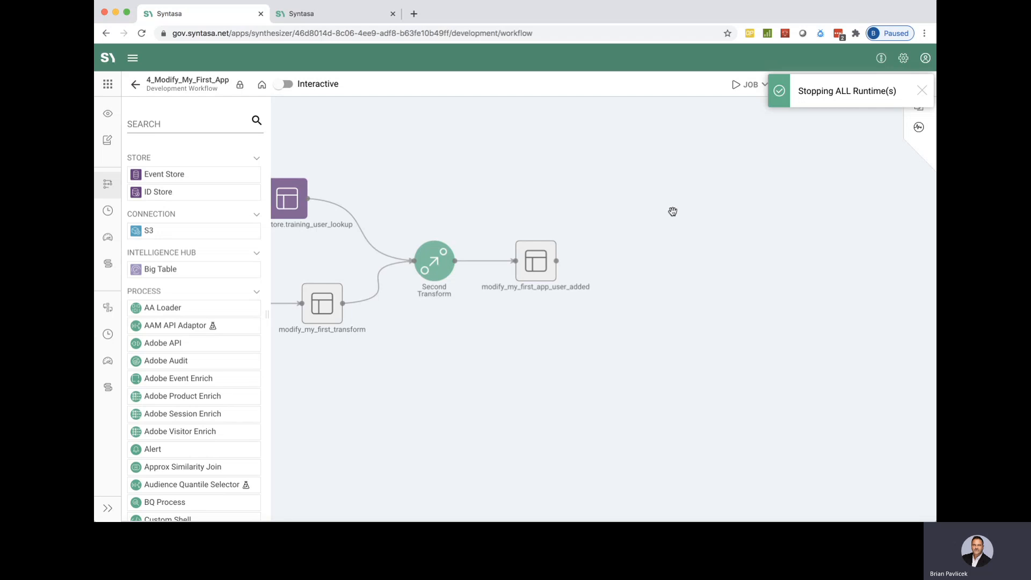
pyautogui.click(922, 91)
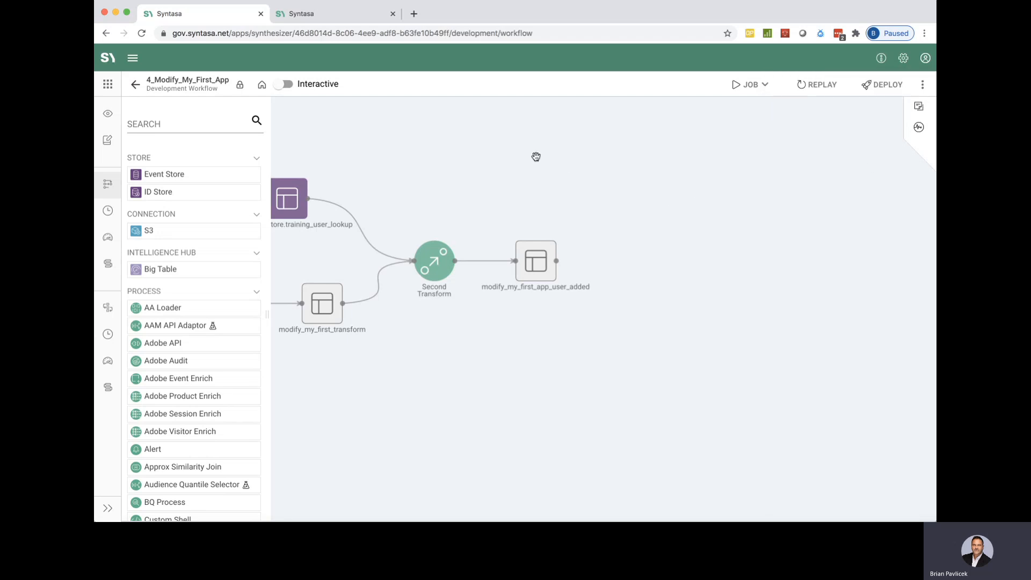
pyautogui.click(137, 84)
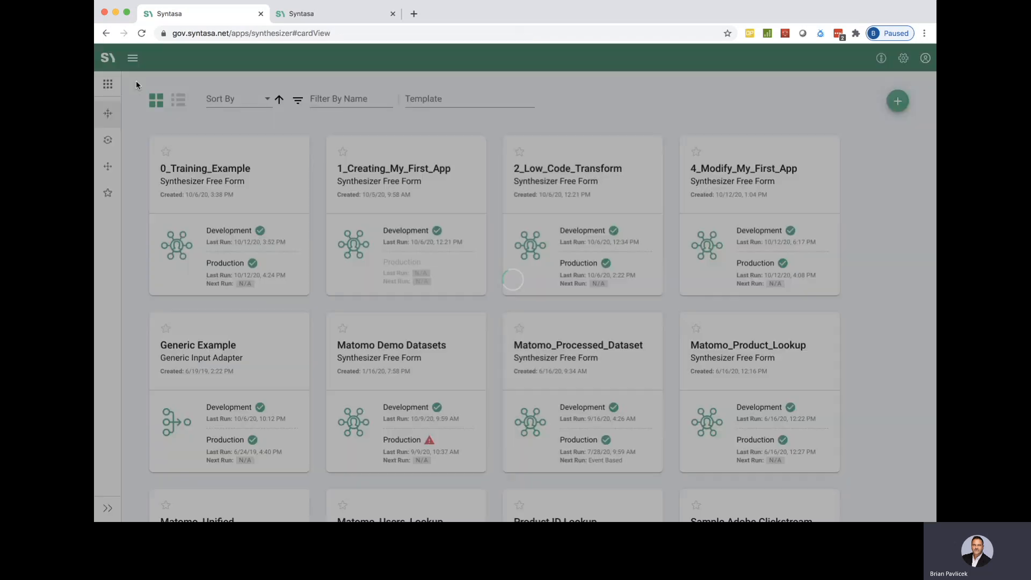